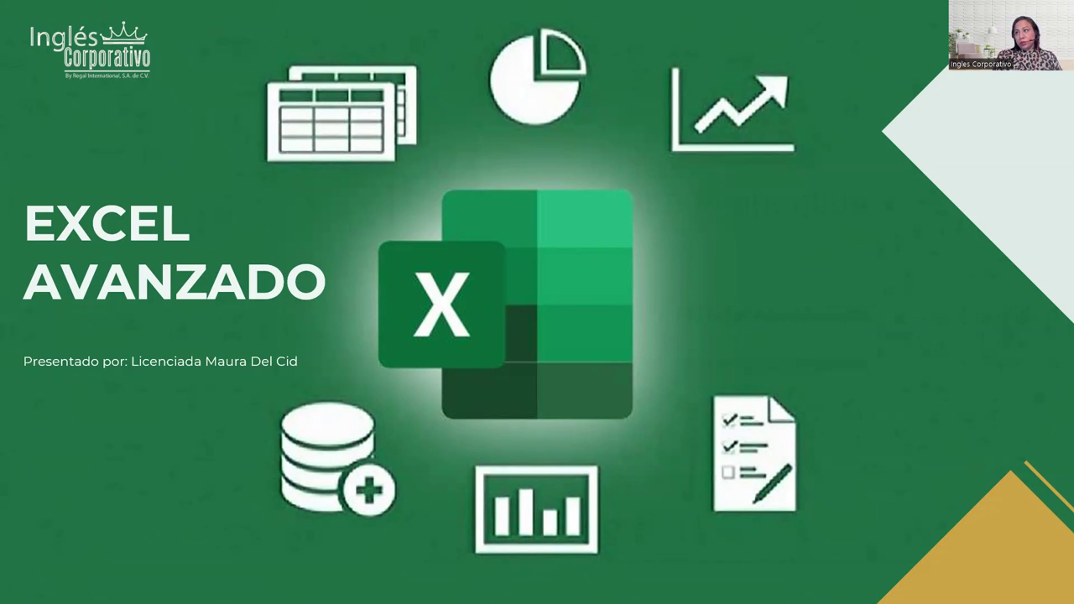
Advance the slideshow past the Sesión 12, agenda and content slides to the session objective slide.
key(alt+Tab)
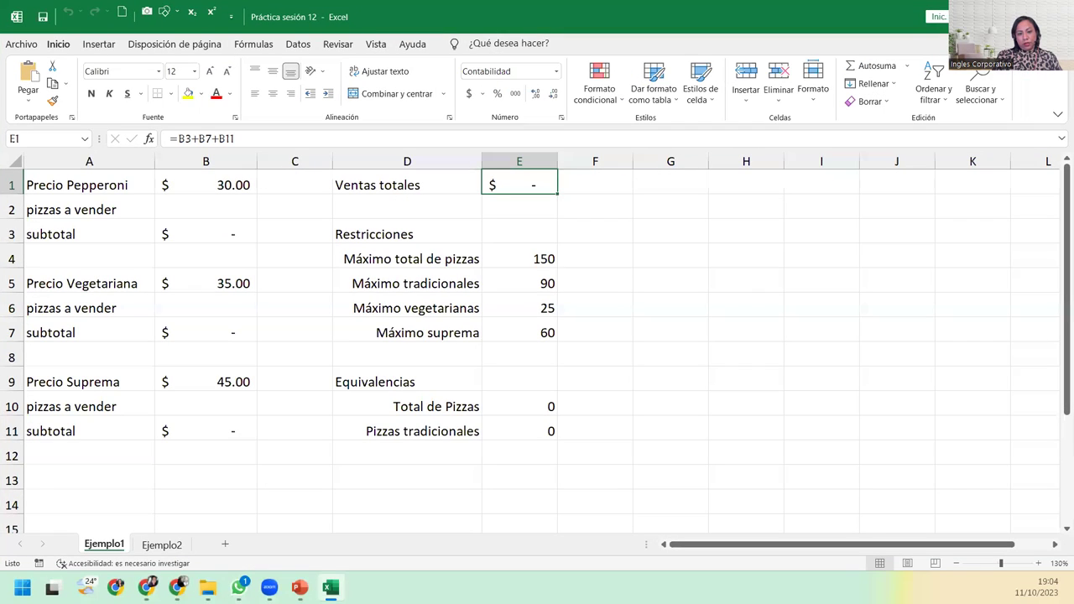
key(alt+Tab)
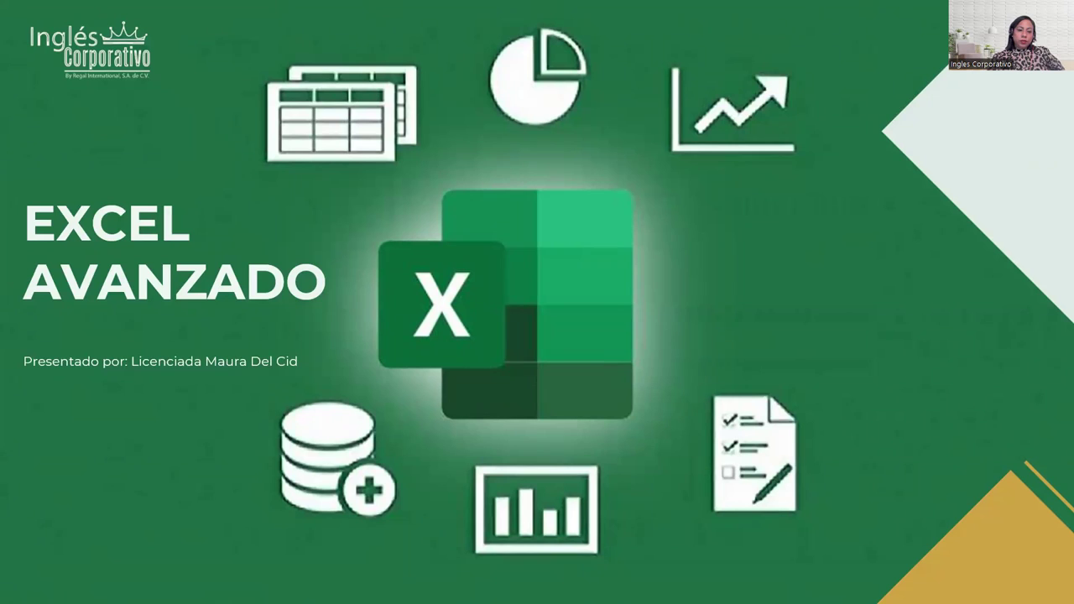
key(Right)
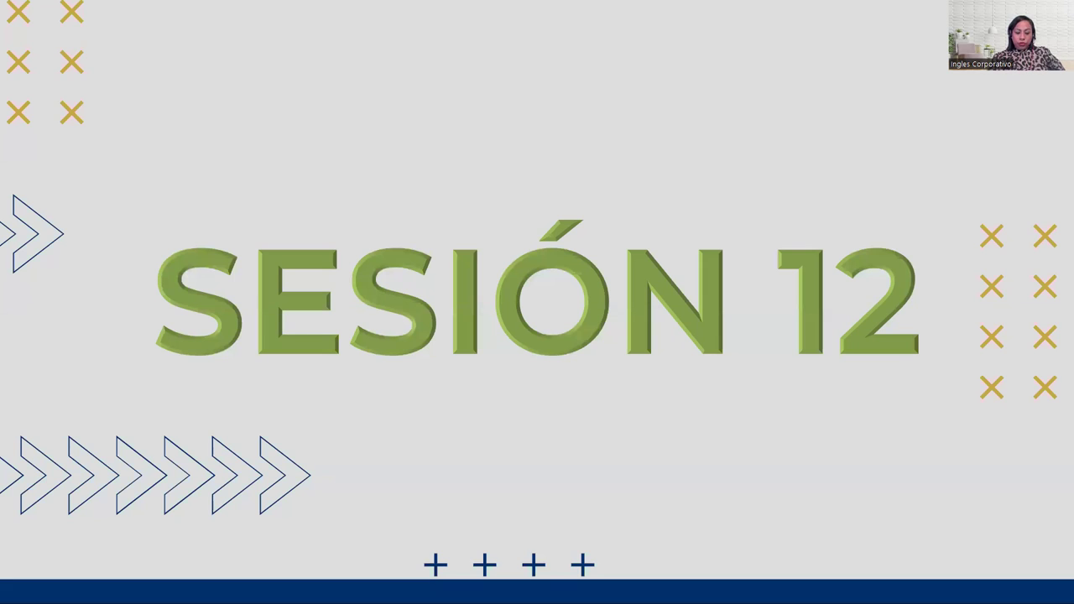
key(Right)
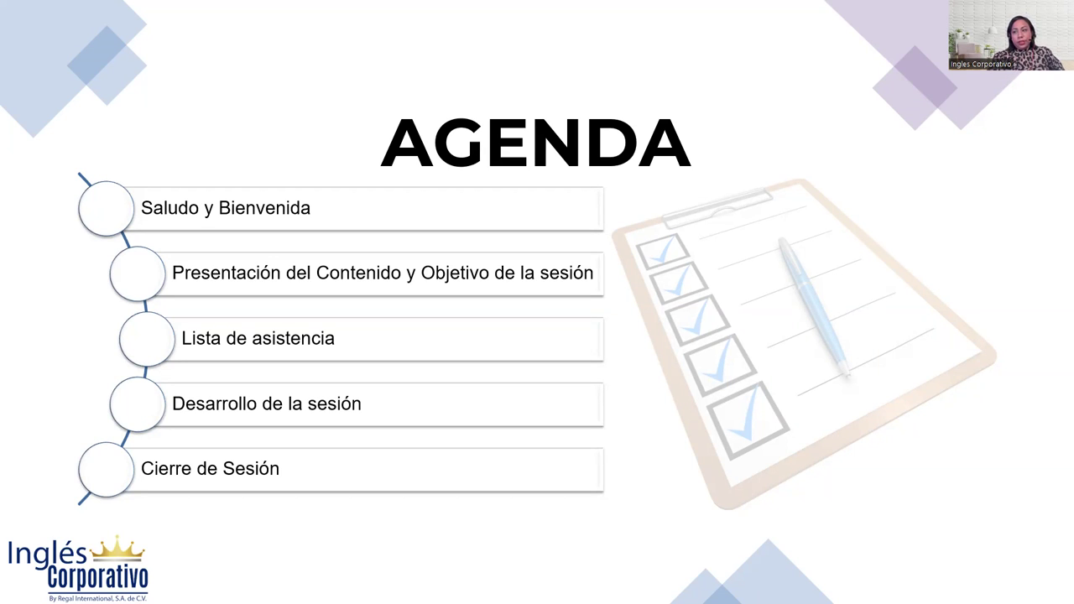
key(Right)
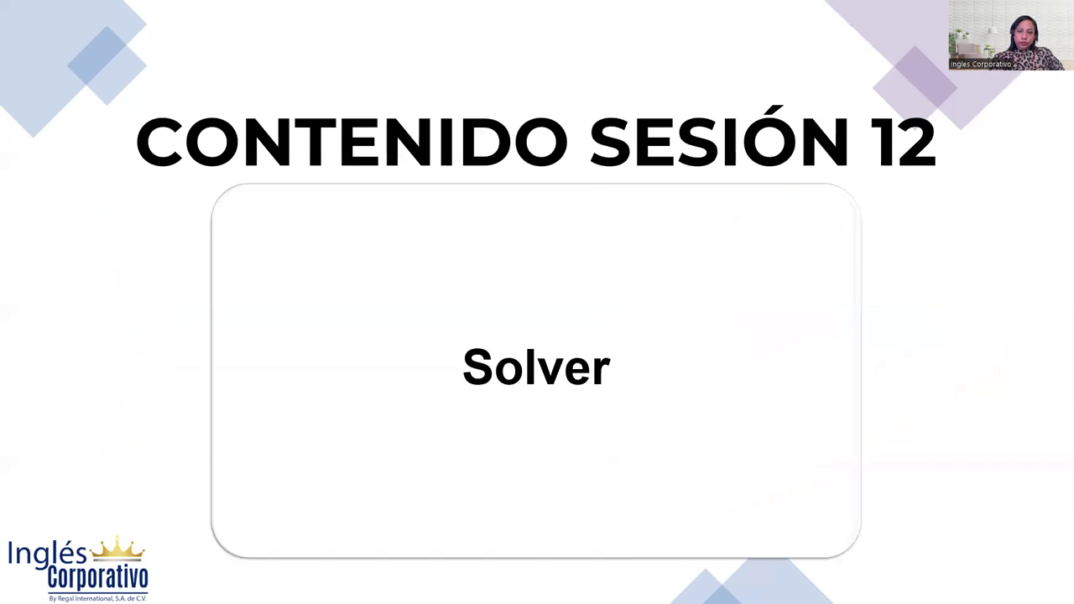
key(Right)
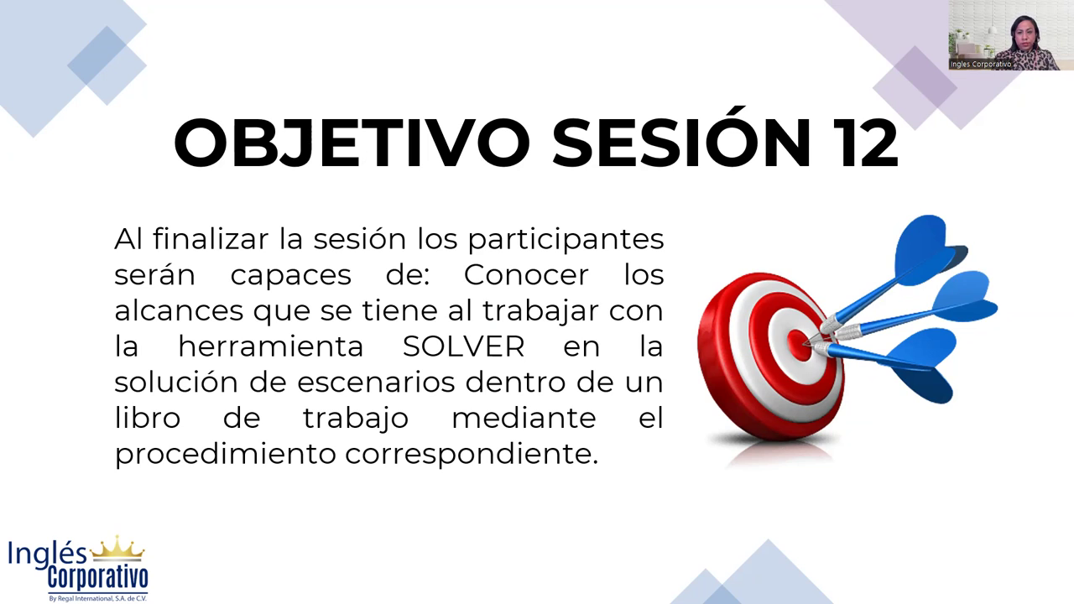
Show the SOLVER slide defining Solver as an Excel add-in for scenario analysis.
key(Right)
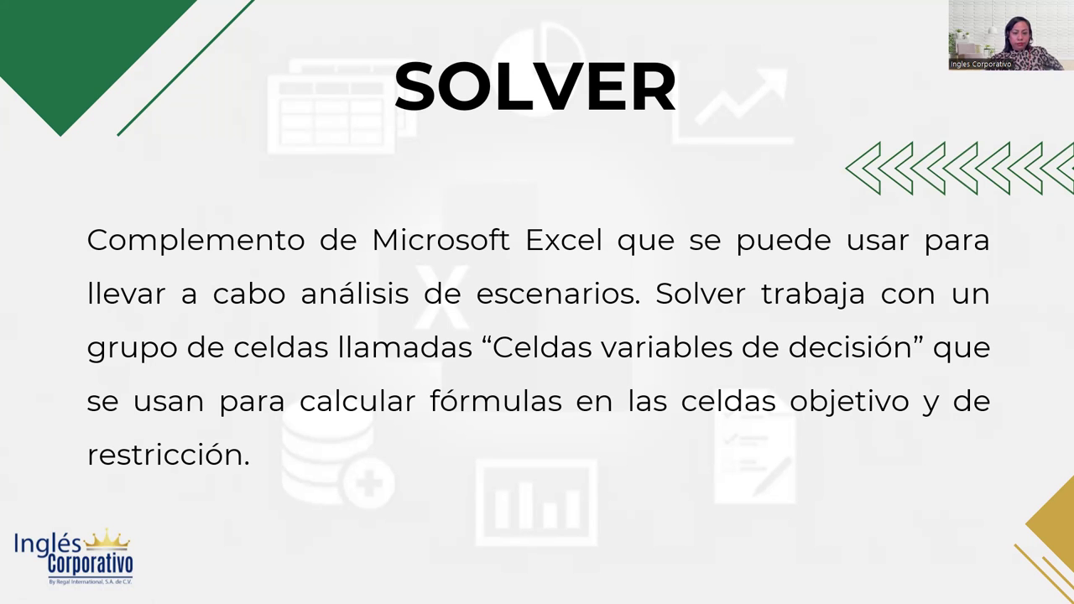
Advance to the ACTIVAR SOLVER slide listing the three steps to enable Solver.
key(Right)
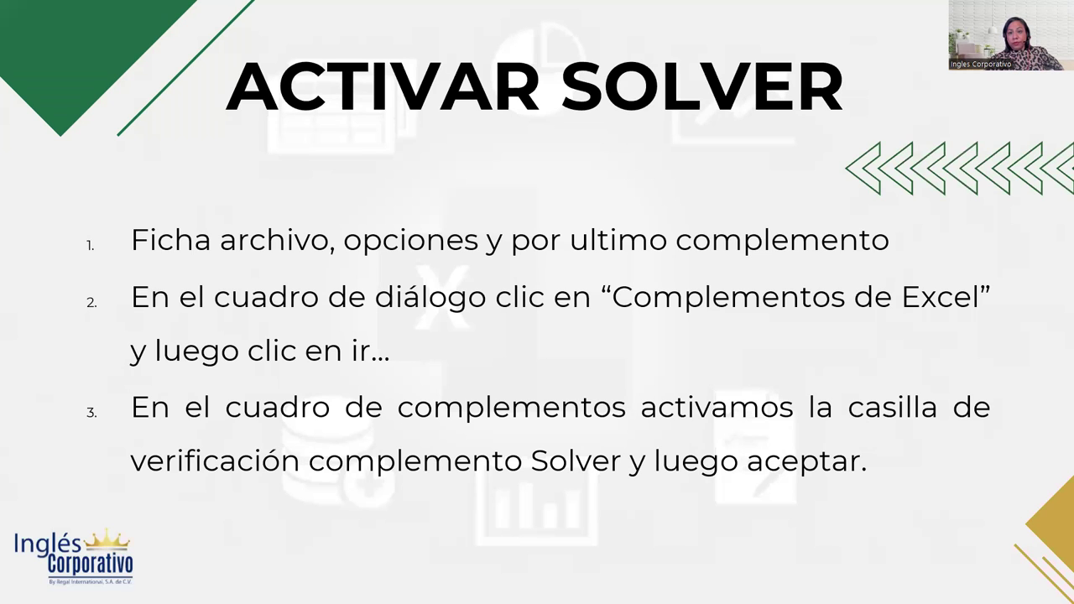
Advance to the RESTRICCIONES SOLVER slide listing the four steps for adding constraints.
key(Right)
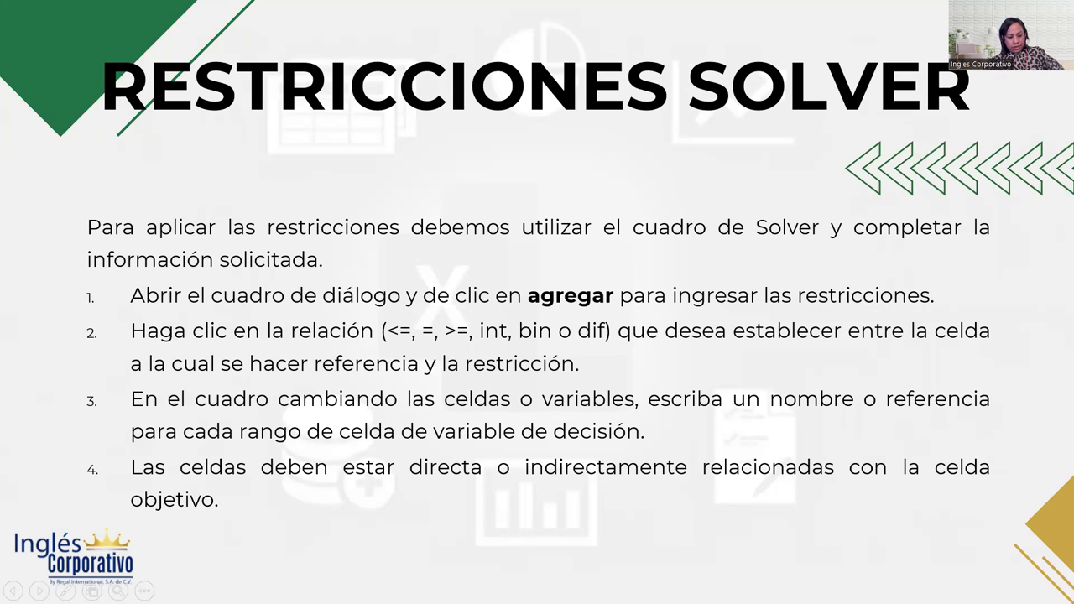
Move on toward the DESARROLLO example slide with the pizza sales worksheet.
key(Right)
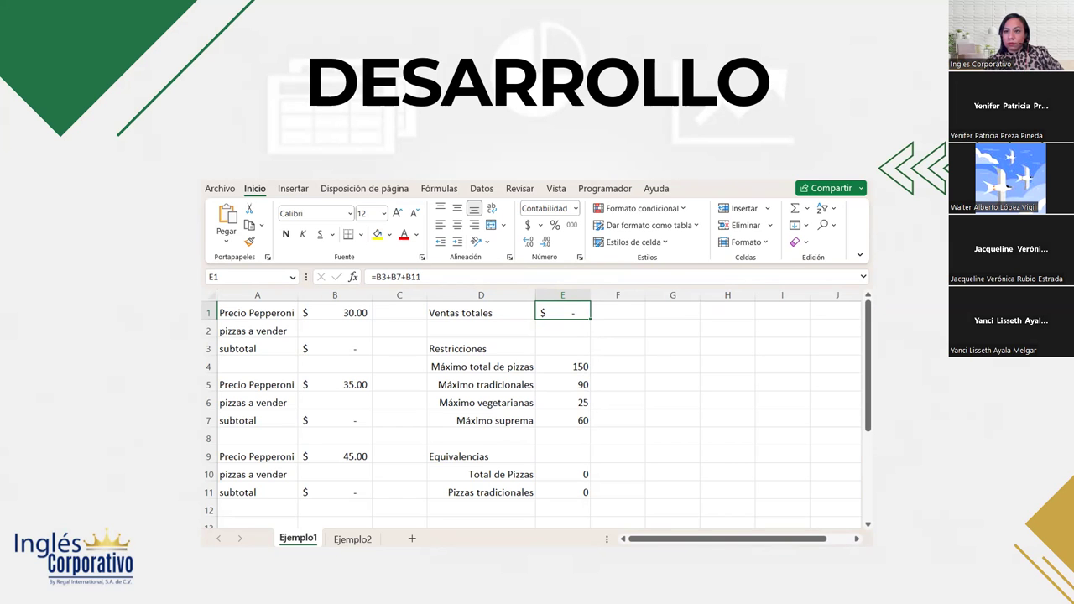
Switch from the presentation to the Ejemplo1 pizza worksheet, where E1 holds =B3+B7+B11.
key(alt+Tab)
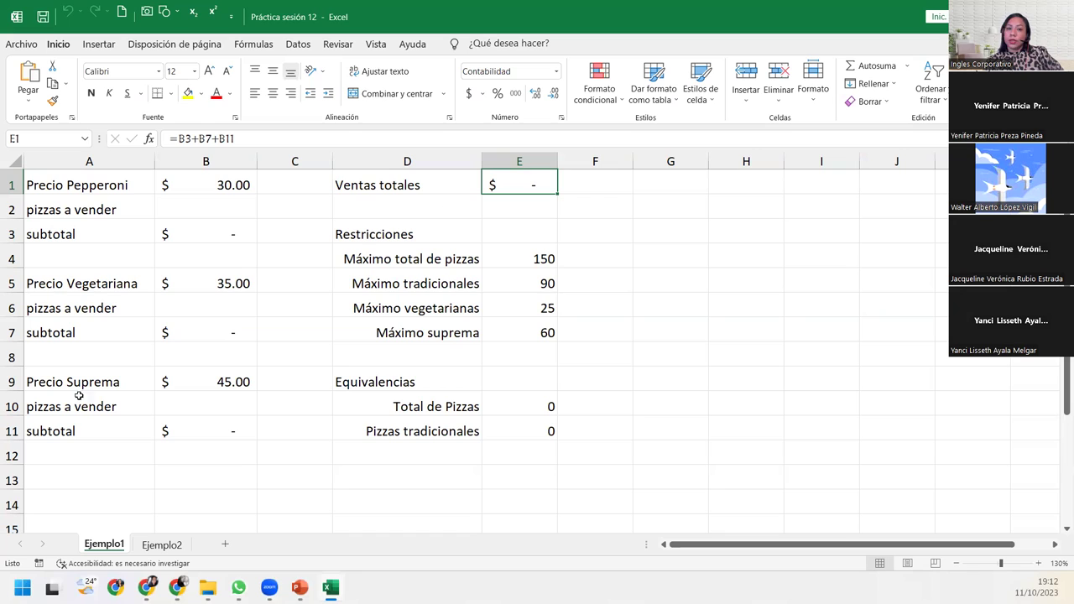
key(alt+Tab)
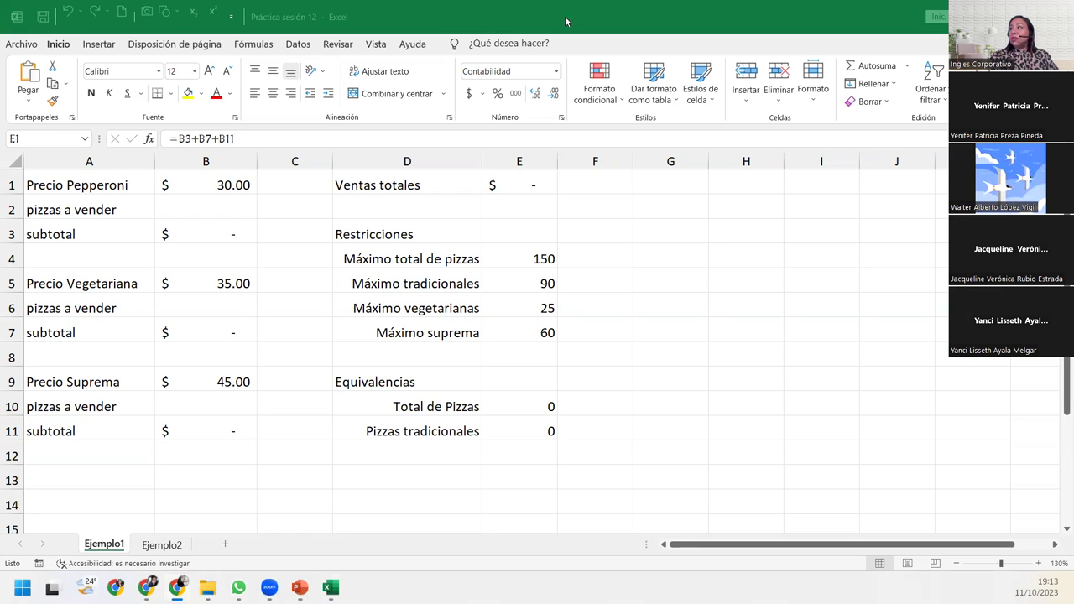
Open the File backstage Home page showing templates and recent workbooks like Práctica sesión 12.
click(339, 55)
click(298, 43)
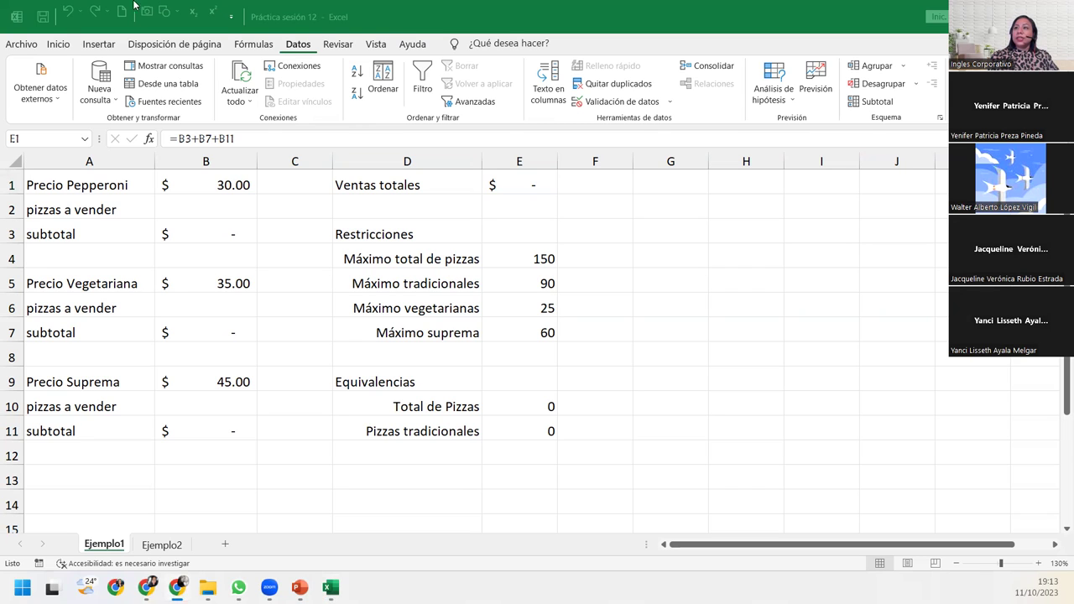
click(27, 52)
click(26, 49)
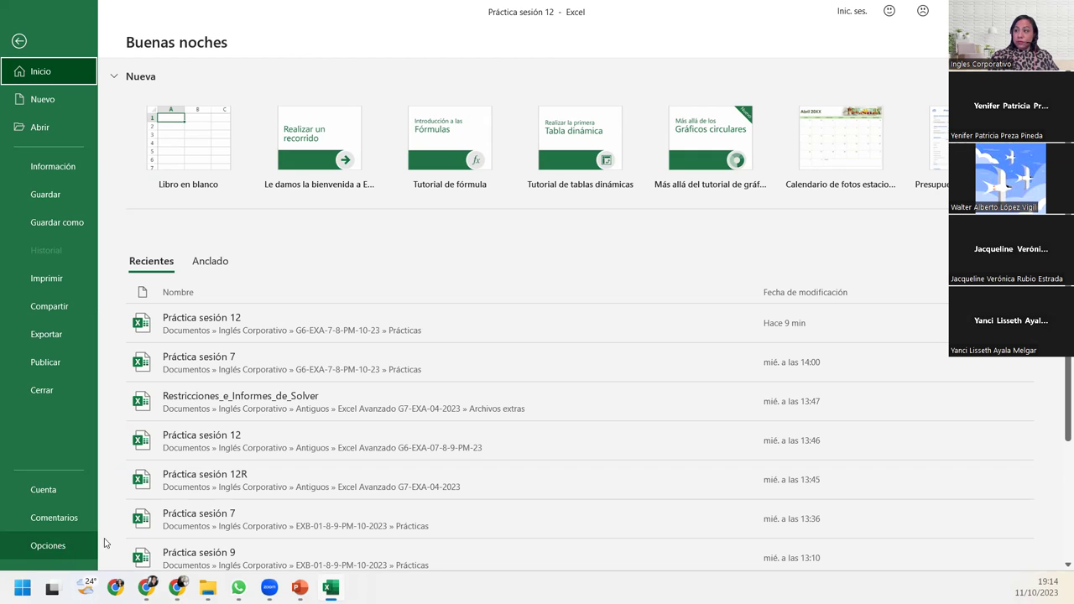
click(33, 546)
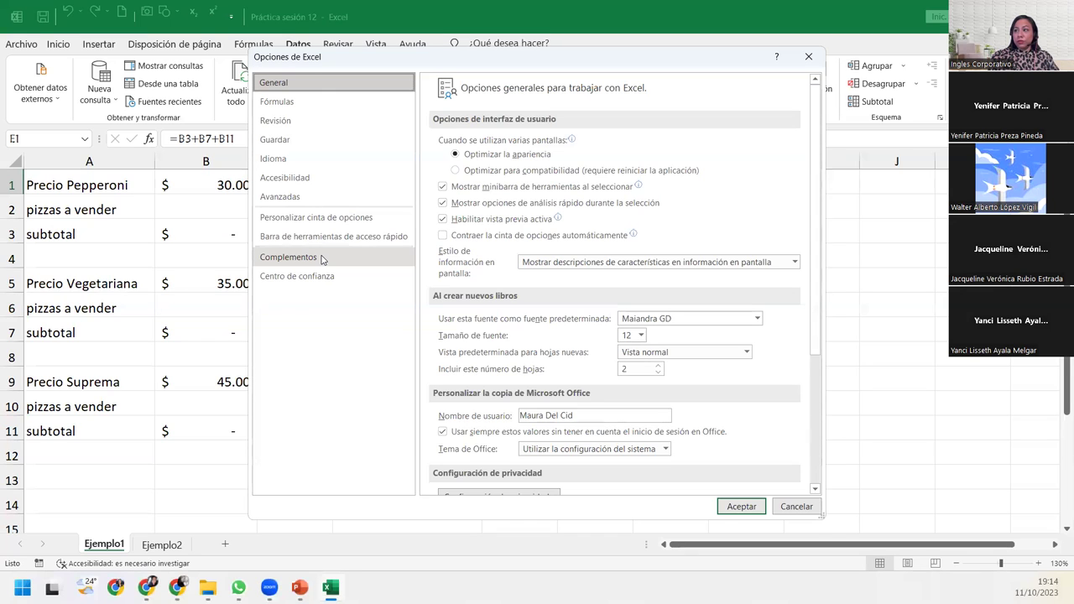
click(304, 263)
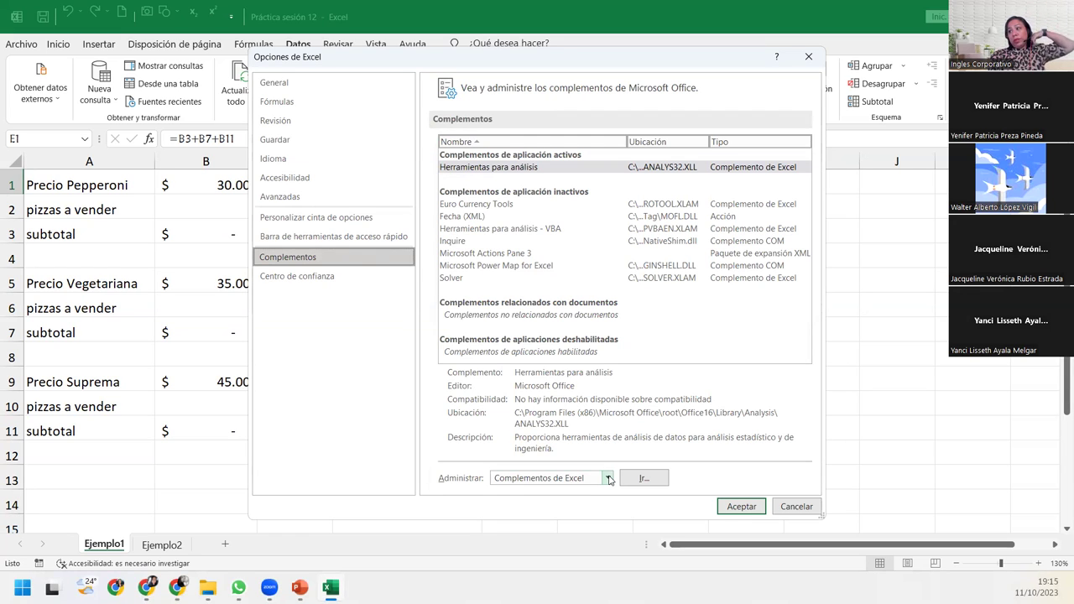
click(609, 479)
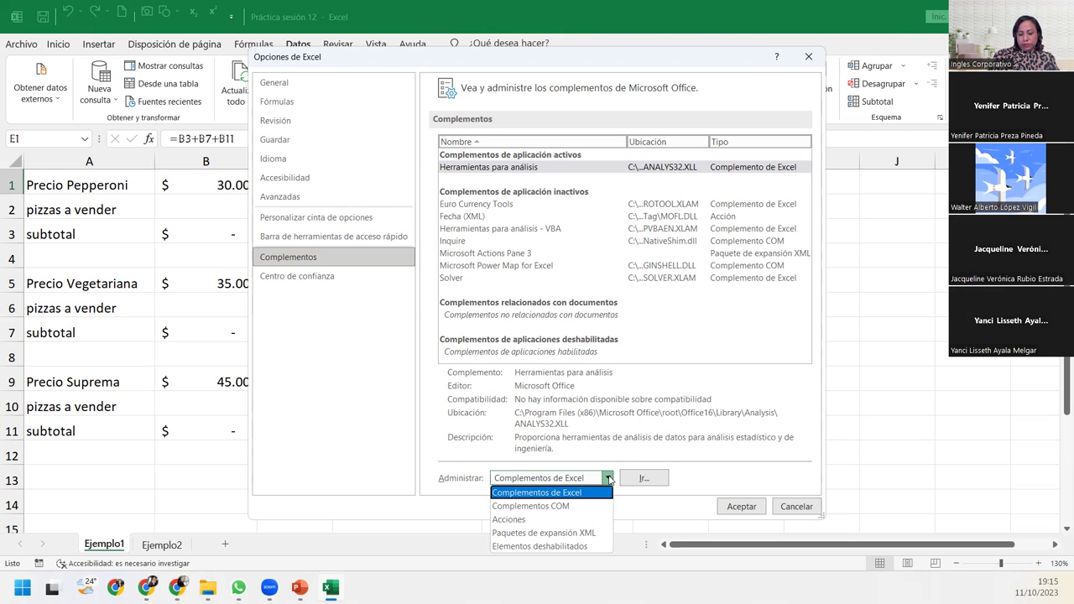
click(609, 479)
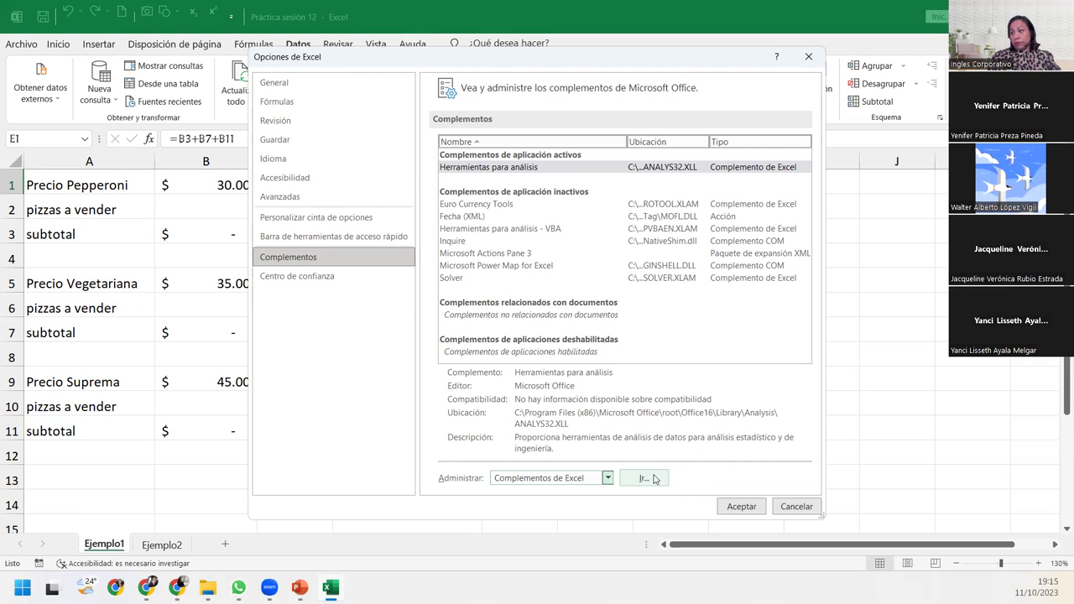
Tick Solver in the Excel Add-ins dialog and confirm to load it.
click(644, 478)
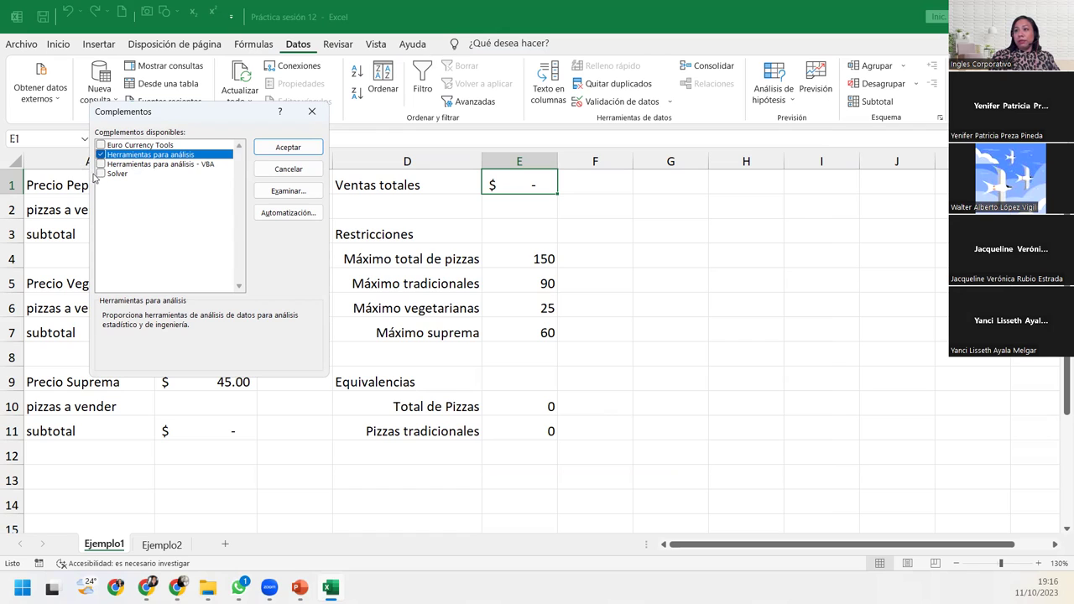
click(101, 173)
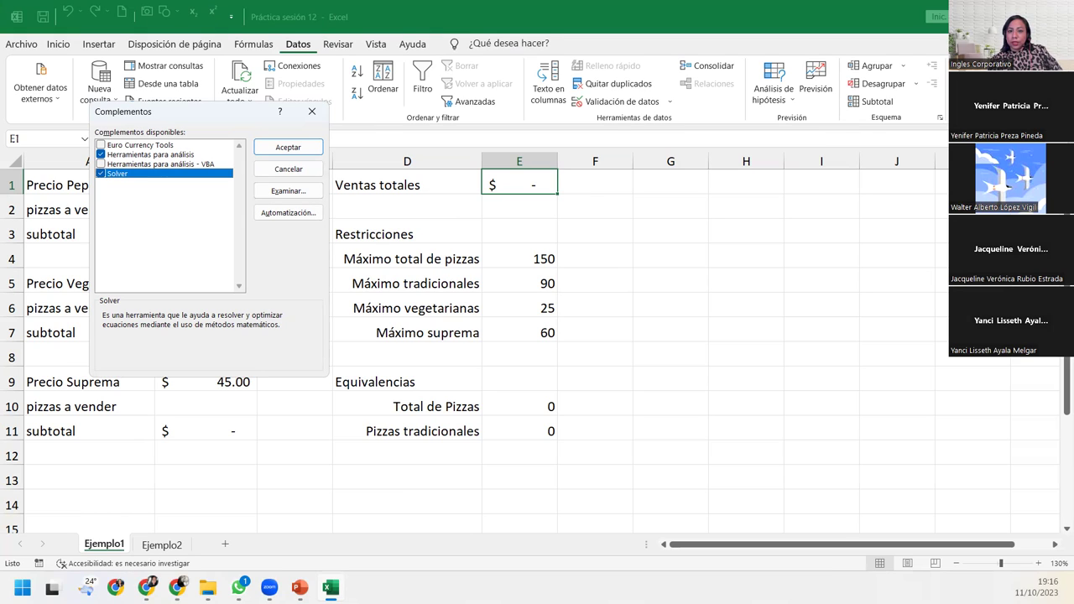
key(Return)
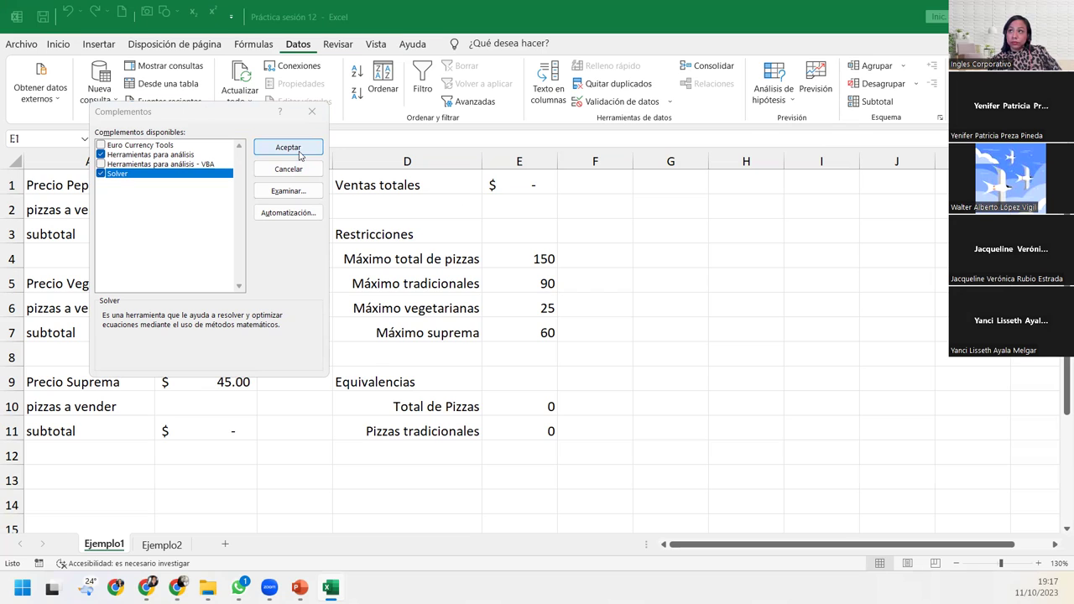
click(287, 147)
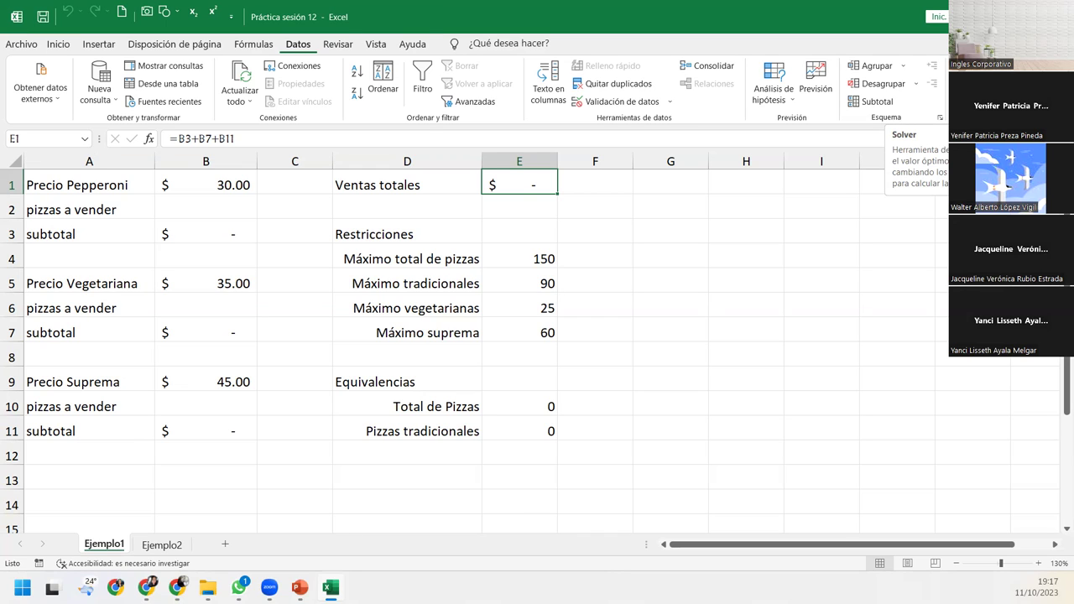
Return to the Ejemplo1 pizza sheet and the Data tab with Solver now available.
scroll(923, 88, down, 3)
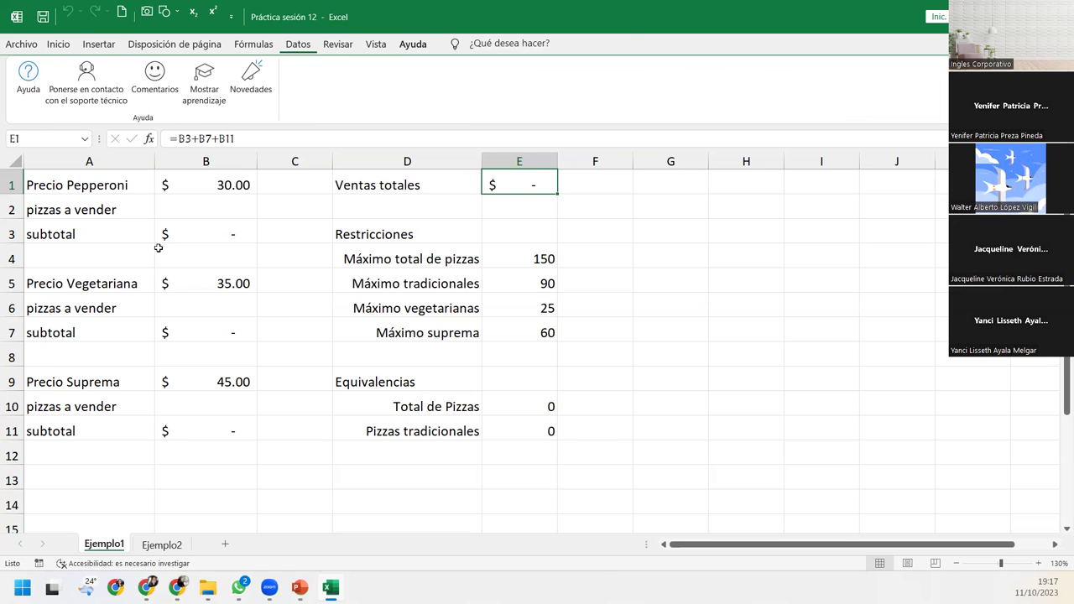
click(158, 249)
click(307, 47)
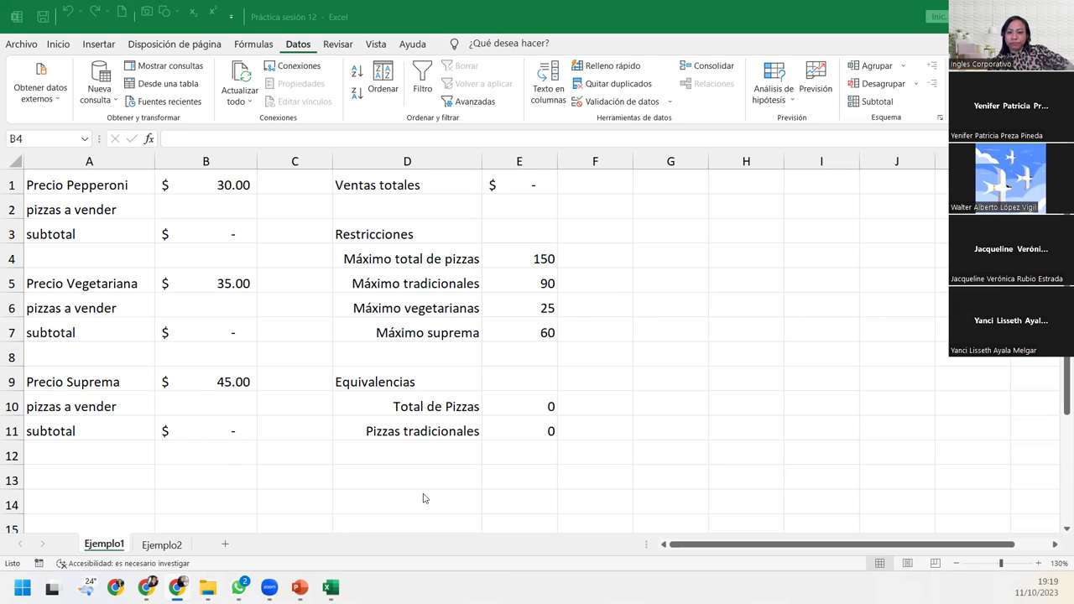
key(alt+Tab)
click(519, 250)
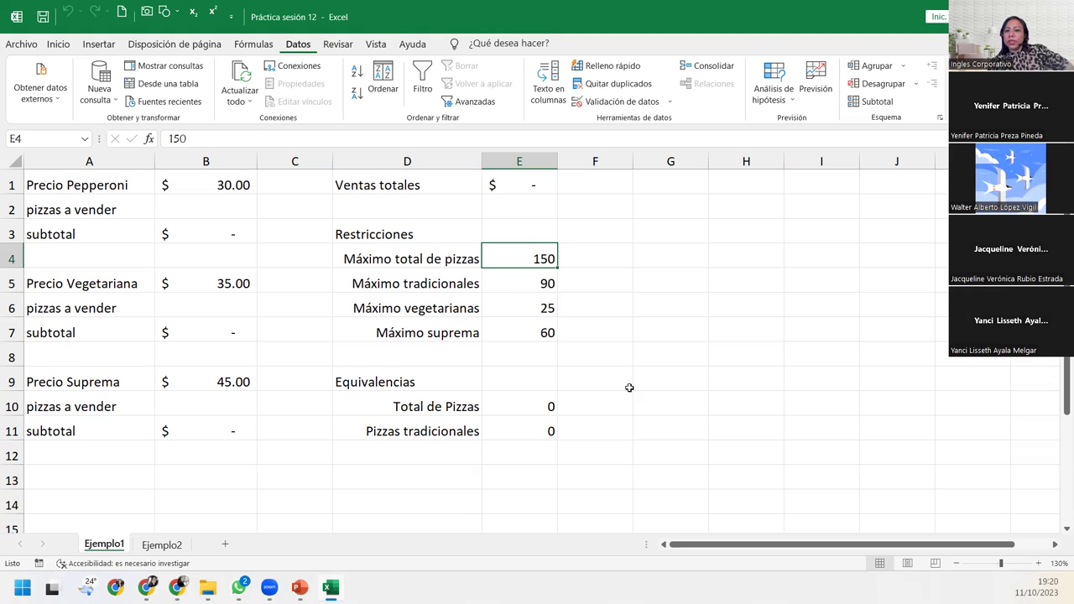
click(510, 276)
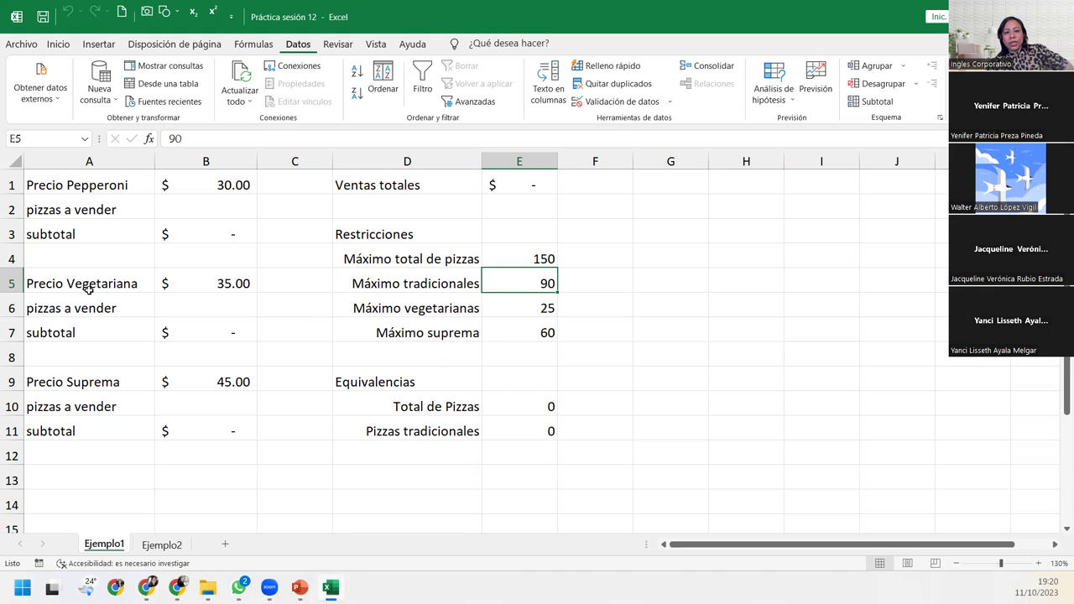
click(497, 312)
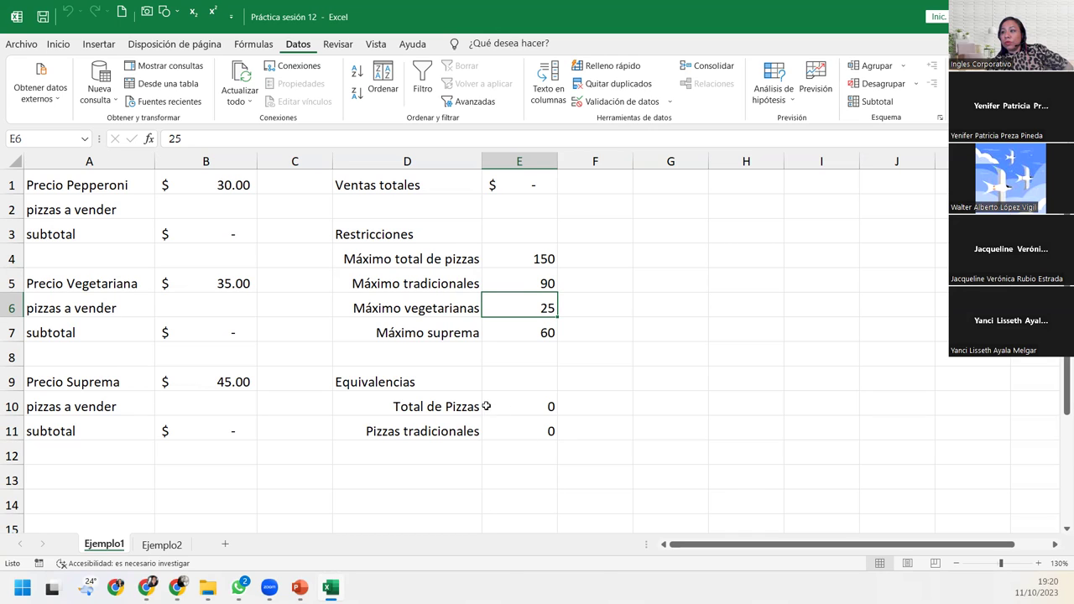
click(518, 335)
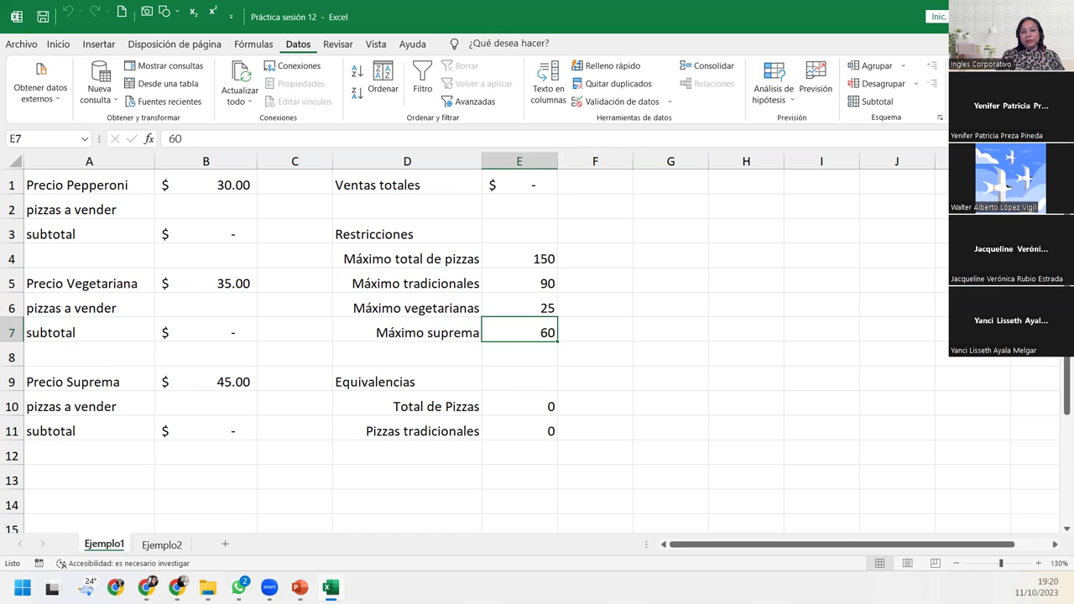
click(185, 211)
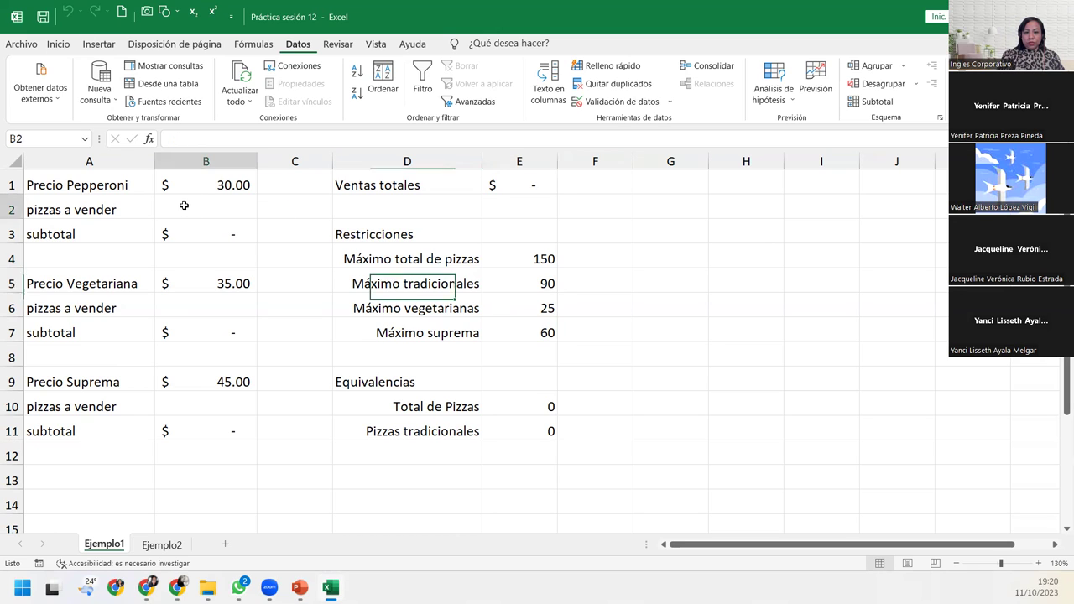
Review quantity cells B6, B10 and the B11 formula =B9*B10, then select target cell E1.
click(188, 310)
click(219, 399)
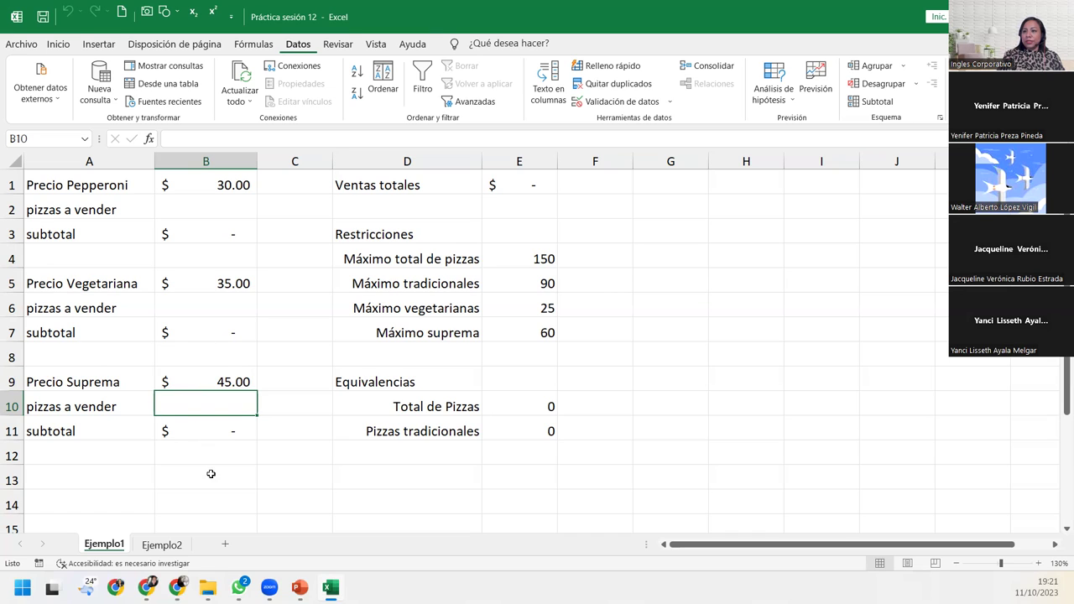
click(184, 430)
double_click(184, 430)
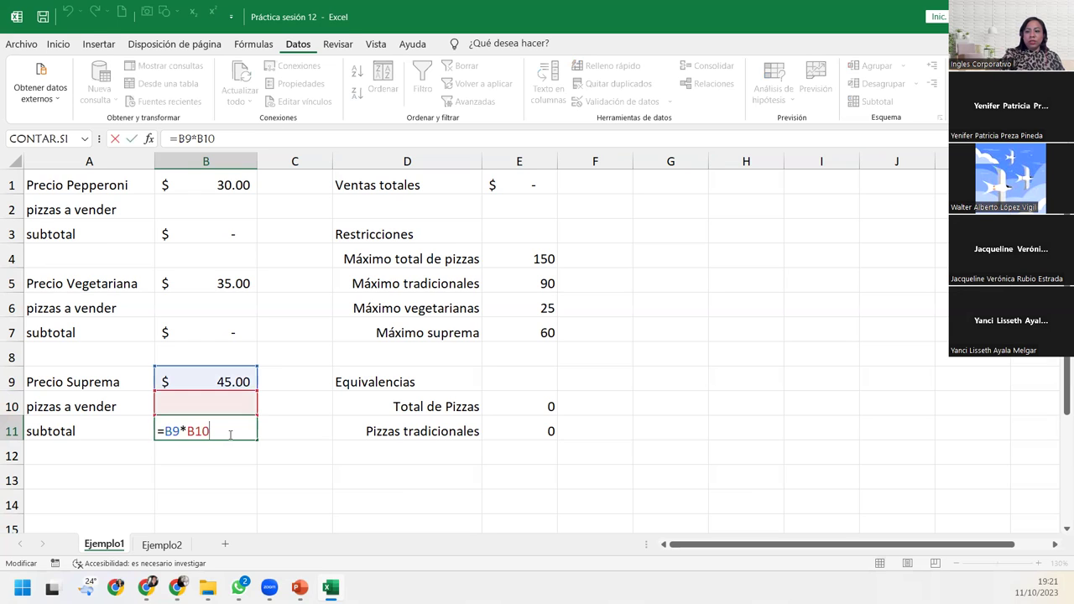
key(Return)
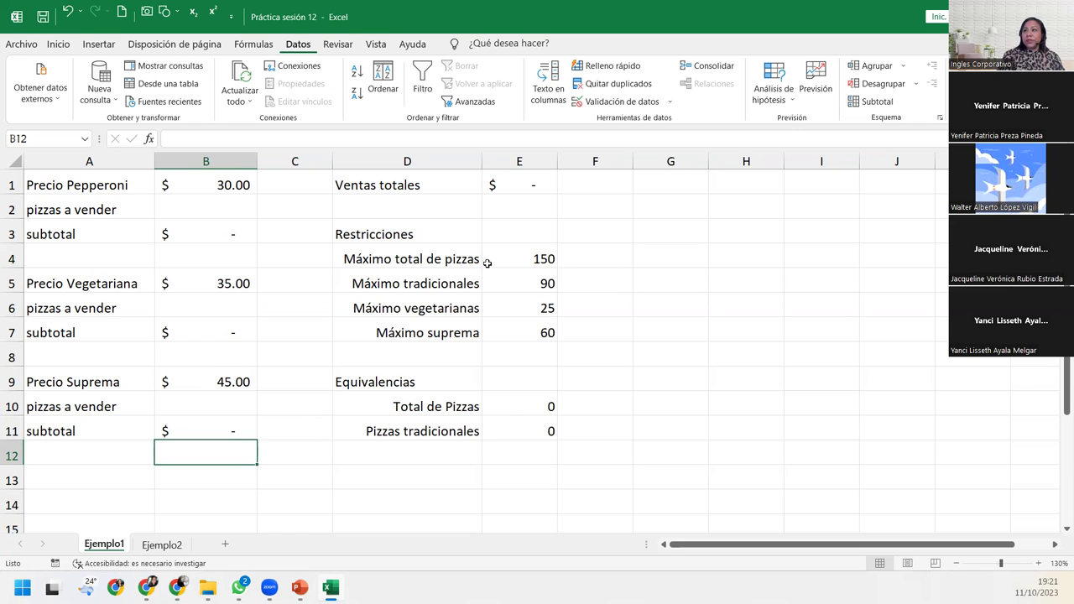
click(516, 185)
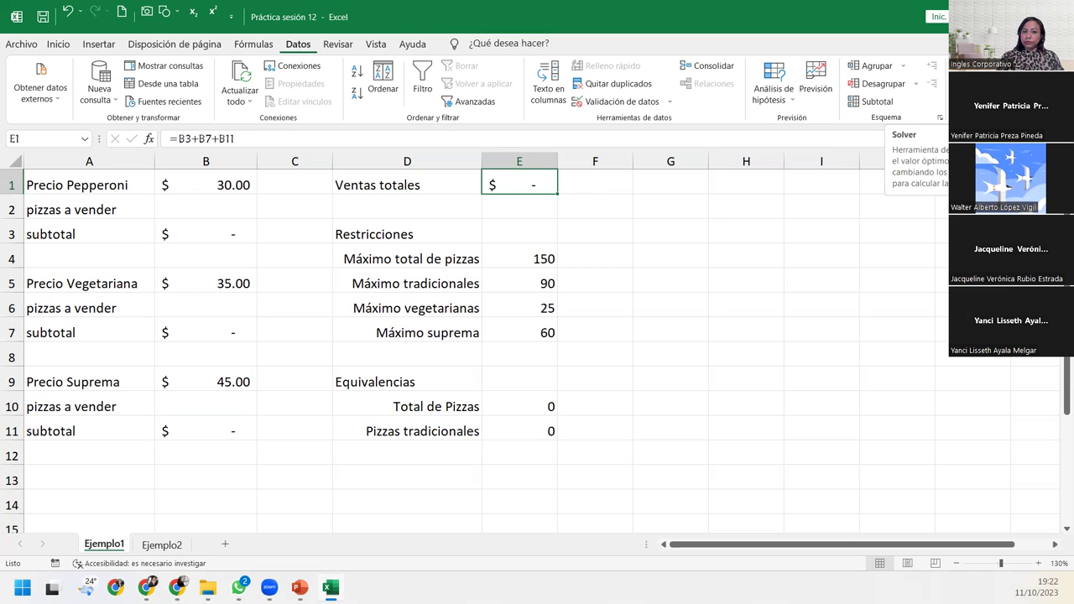
In Solver, delete all four constraints, including $E$11 <= $E$5, $E$10 <= $E$4 and $B$6 <= $E$6.
click(961, 84)
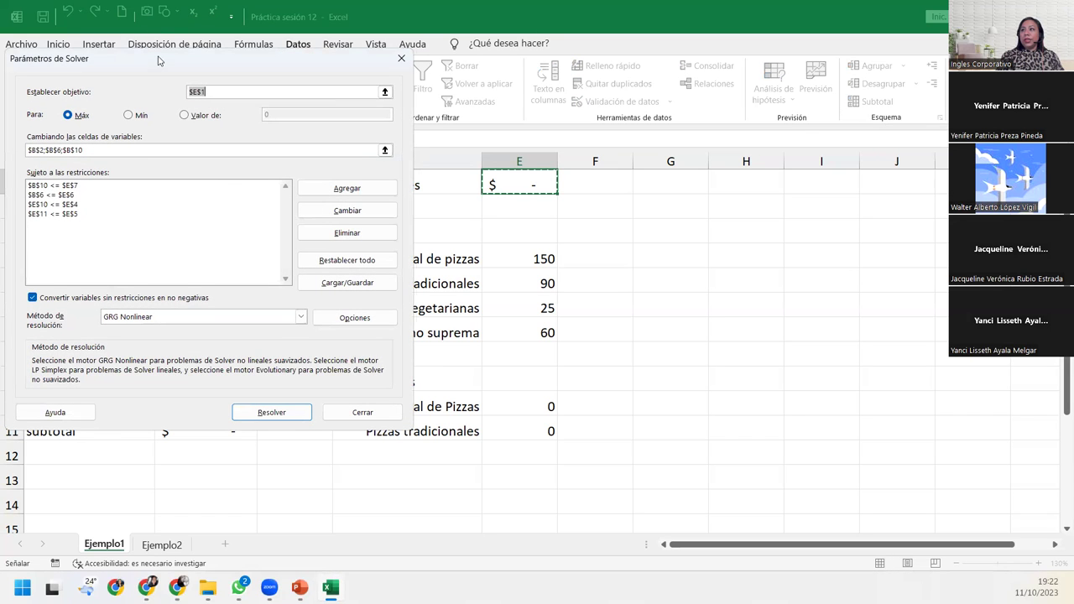
drag(190, 64, 640, 134)
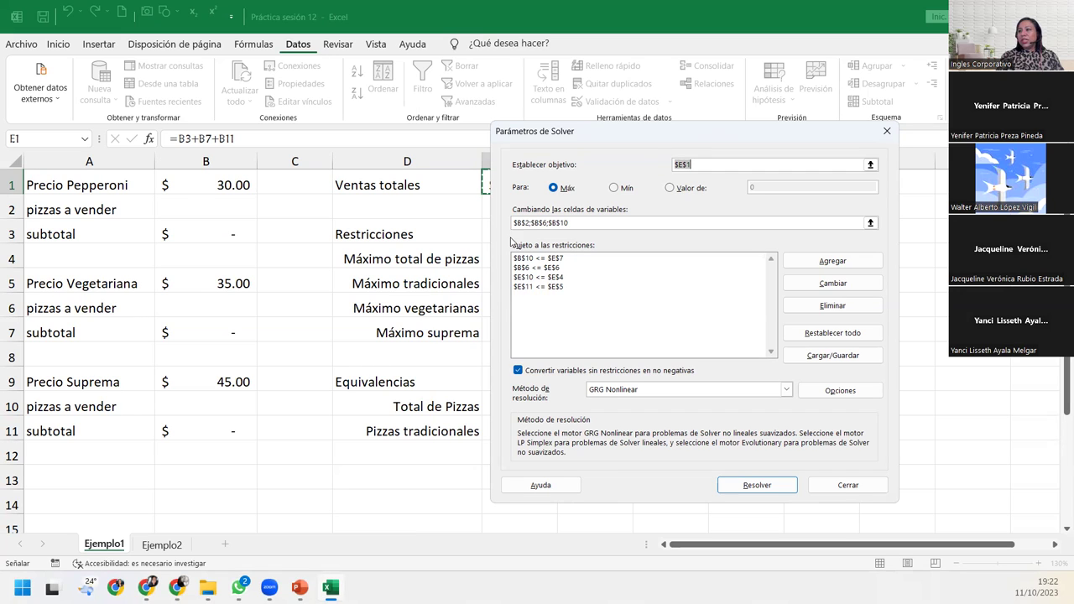
click(543, 287)
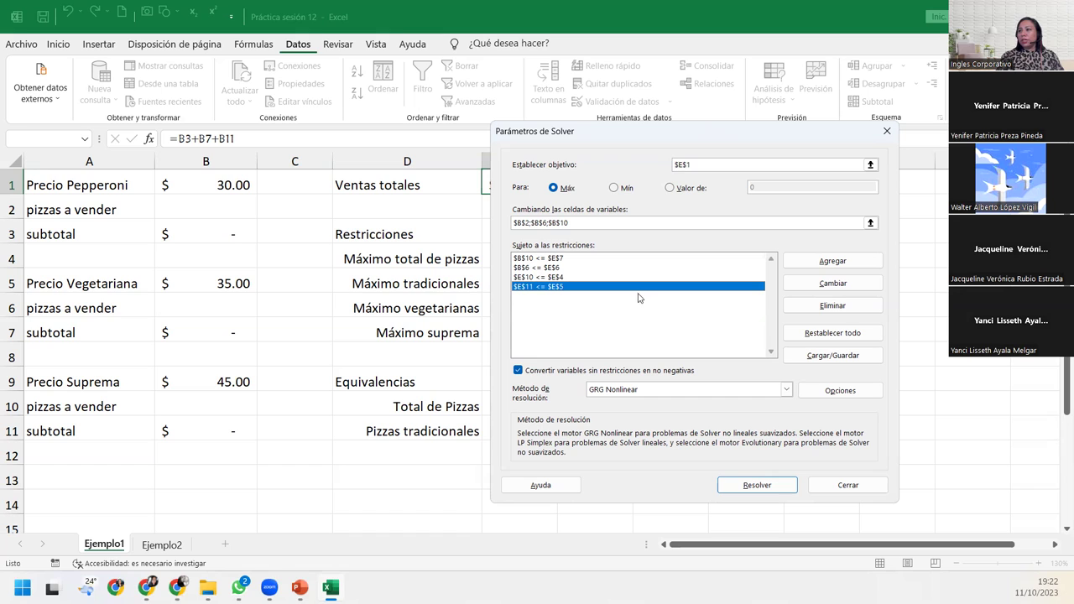
click(808, 307)
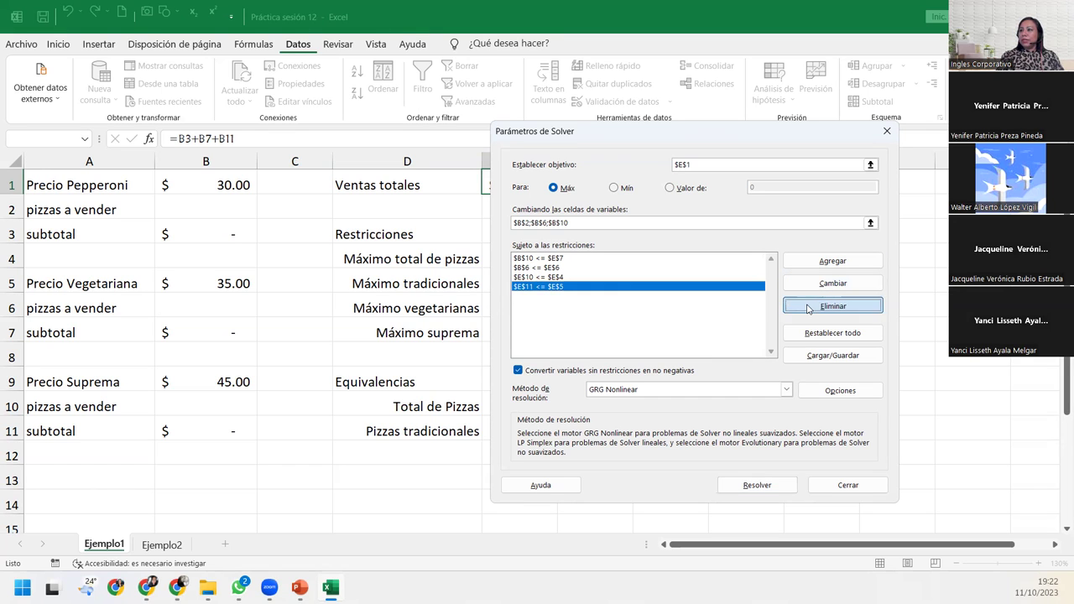
click(795, 307)
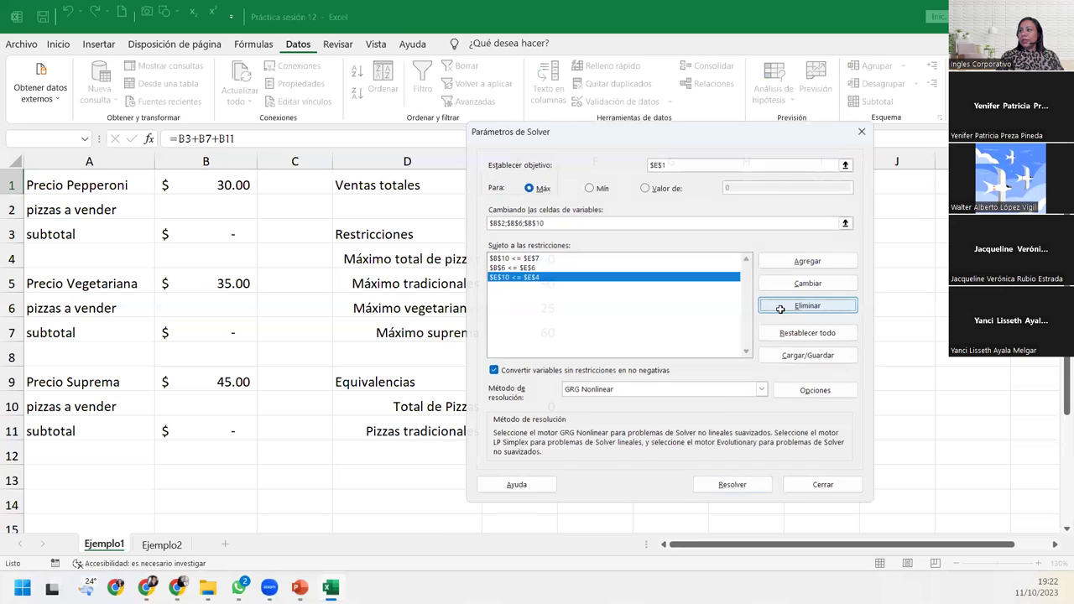
click(785, 308)
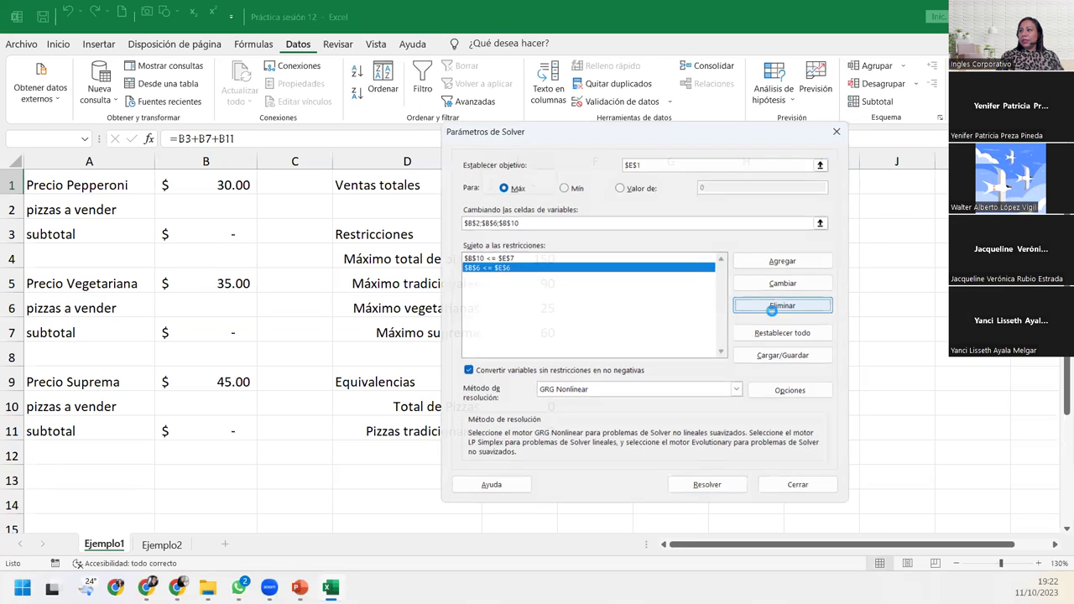
click(785, 308)
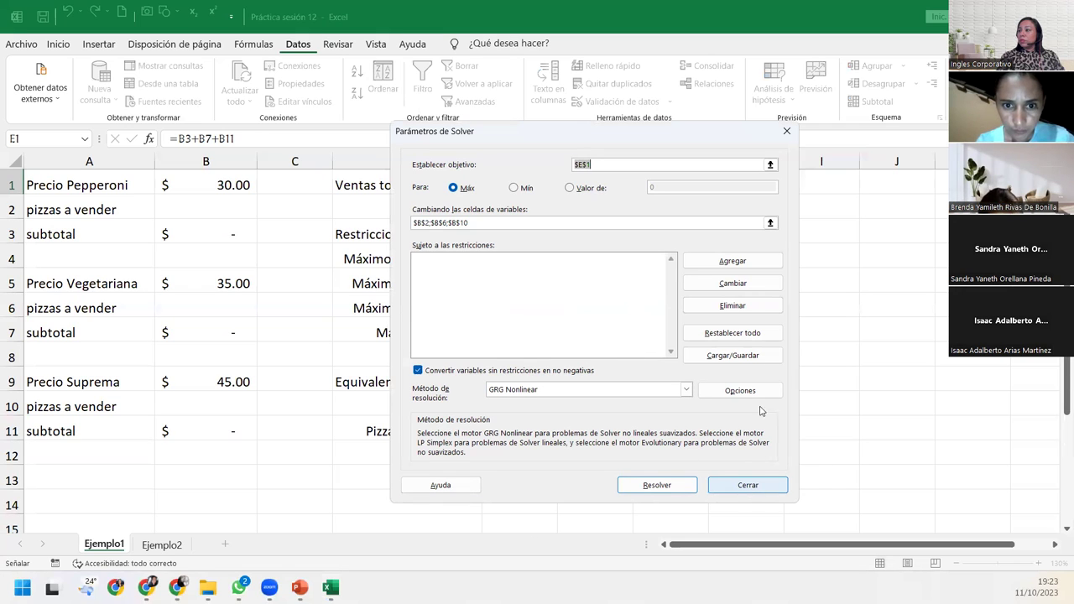
Reset all Solver settings with Restablecer todo, confirming the reset twice.
click(740, 333)
click(589, 343)
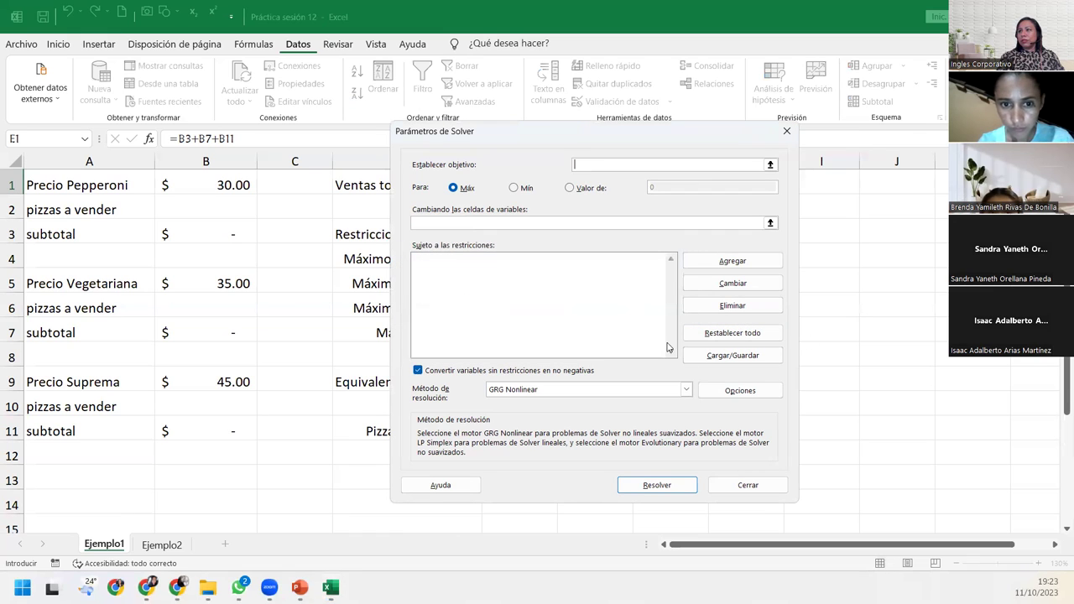
click(732, 333)
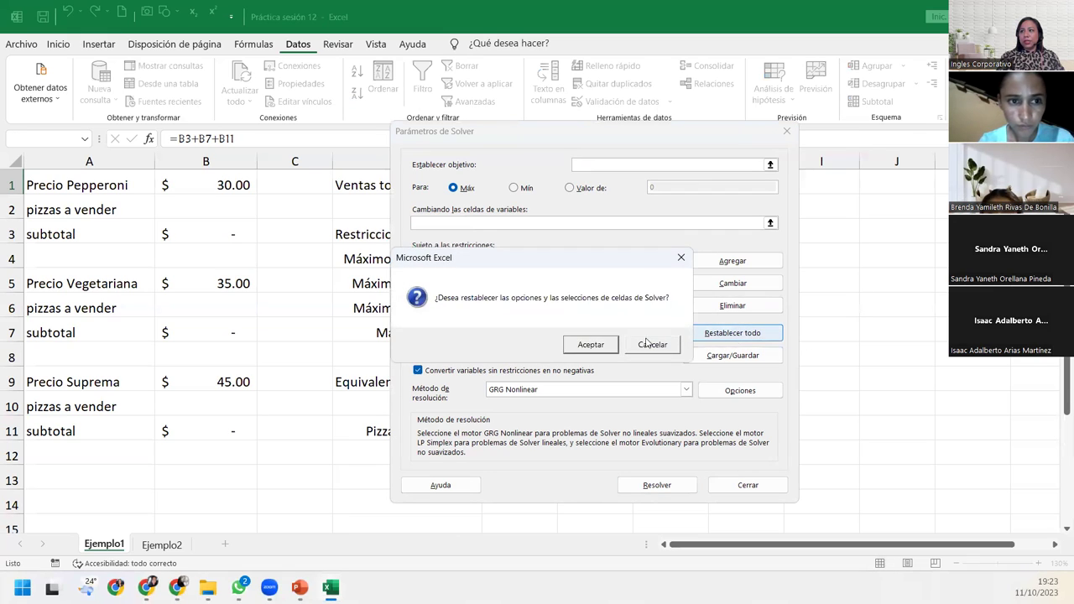
click(590, 344)
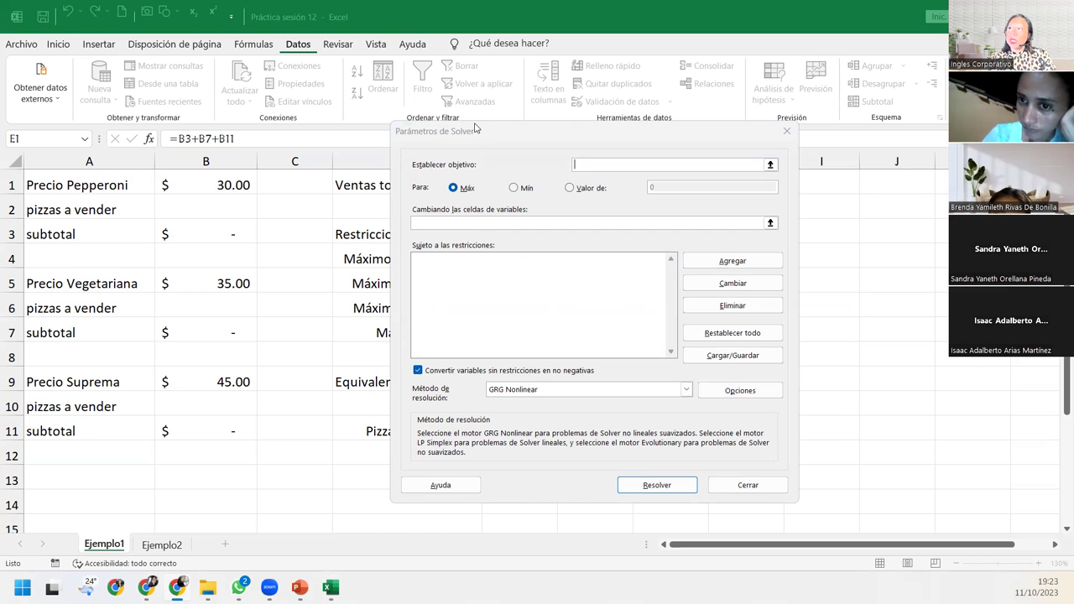
Set E1 as the objective to maximize, with variable cells $B$2;$B$6;$B$10.
drag(475, 128, 667, 129)
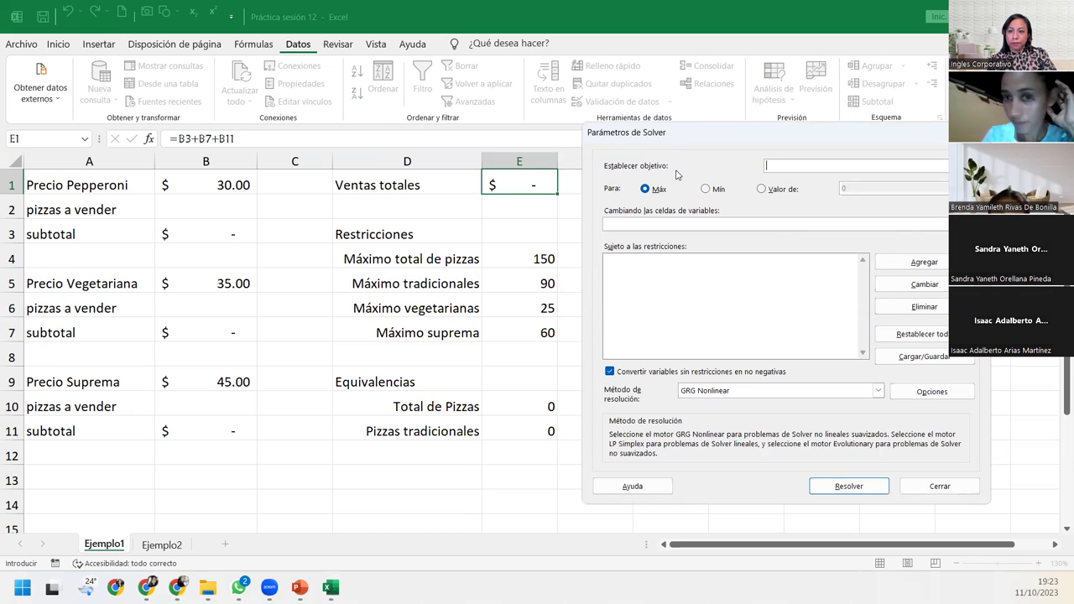
click(508, 182)
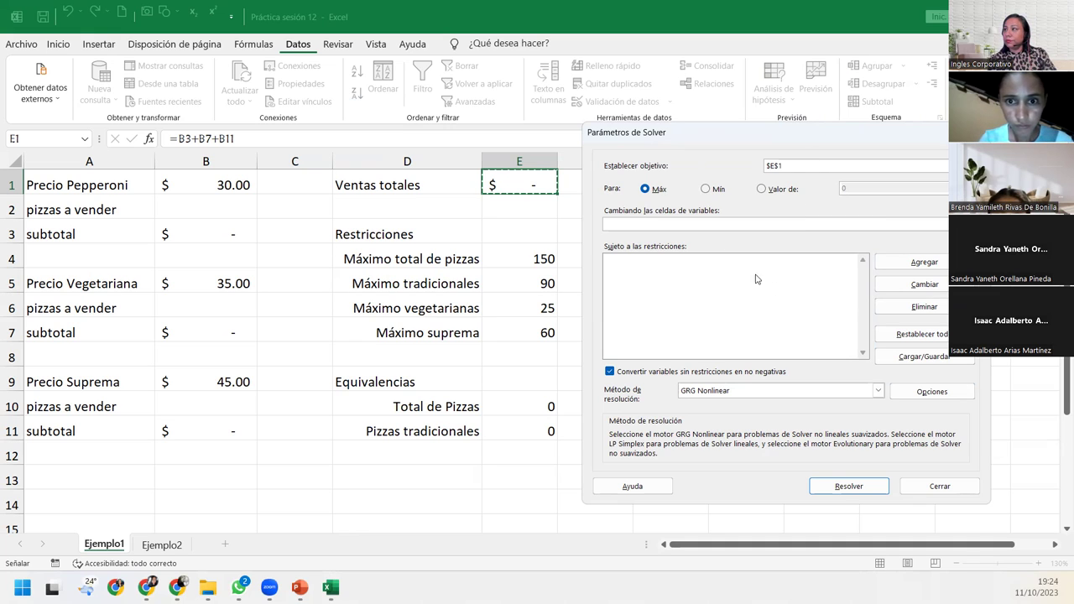
click(711, 222)
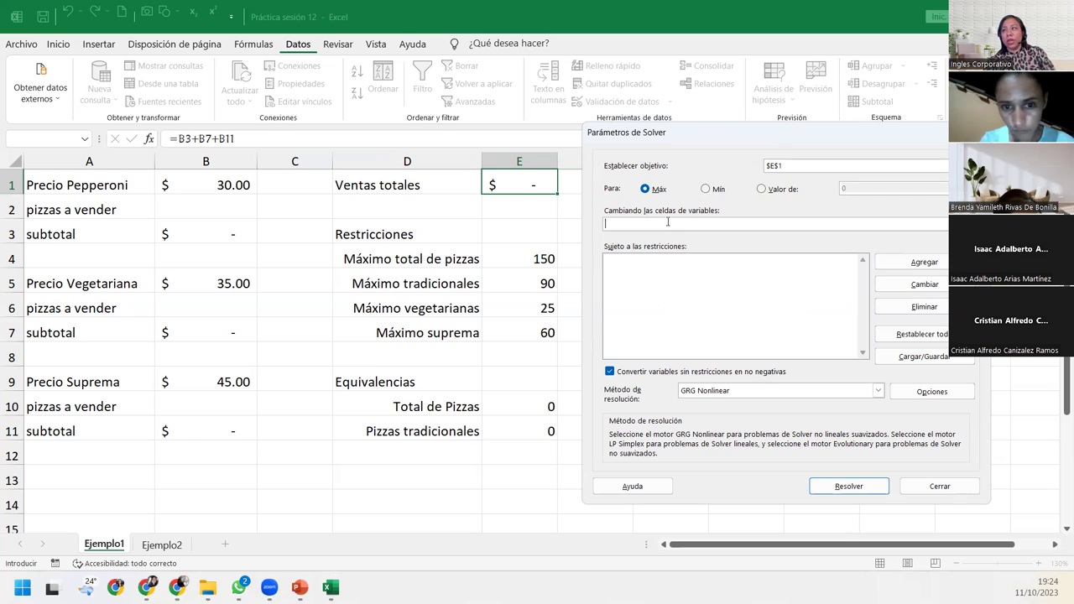
click(233, 202)
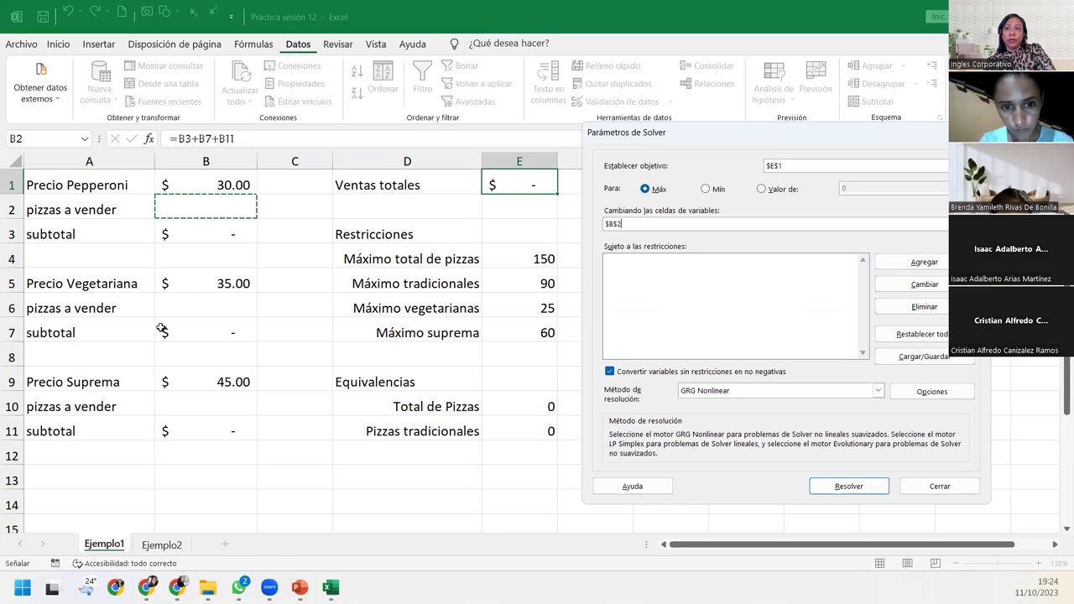
ctrl+click(179, 306)
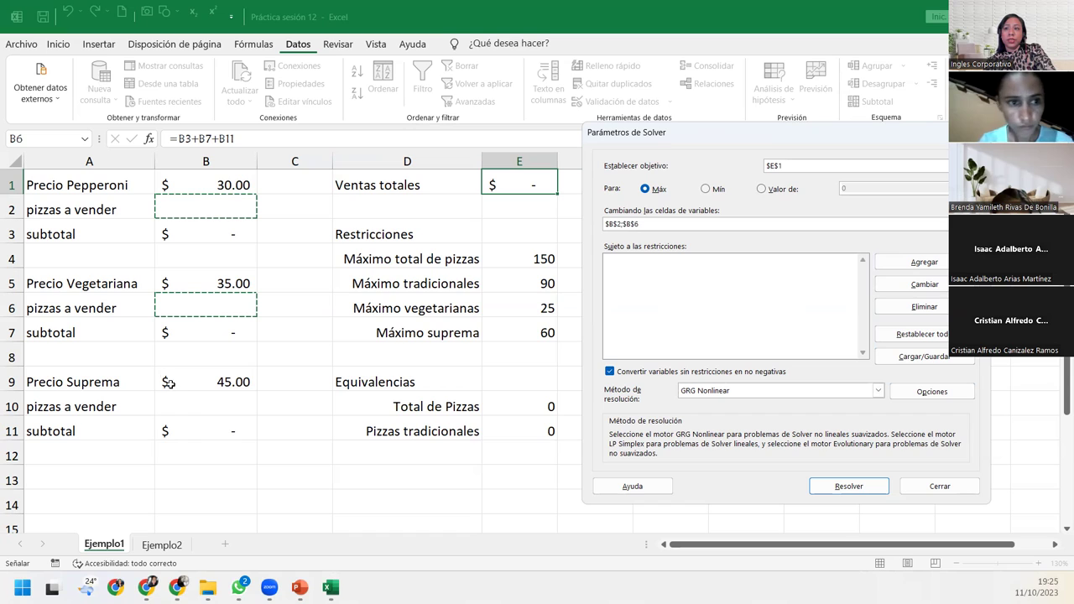
ctrl+click(206, 404)
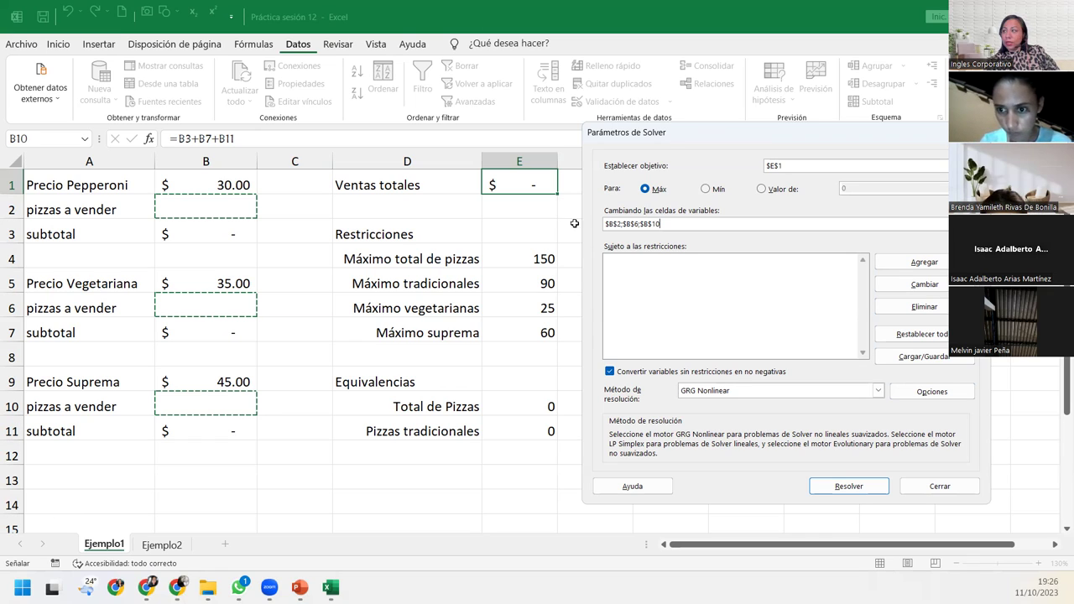
Begin a new constraint with cell reference $E$10, the Total de Pizzas cell.
click(924, 263)
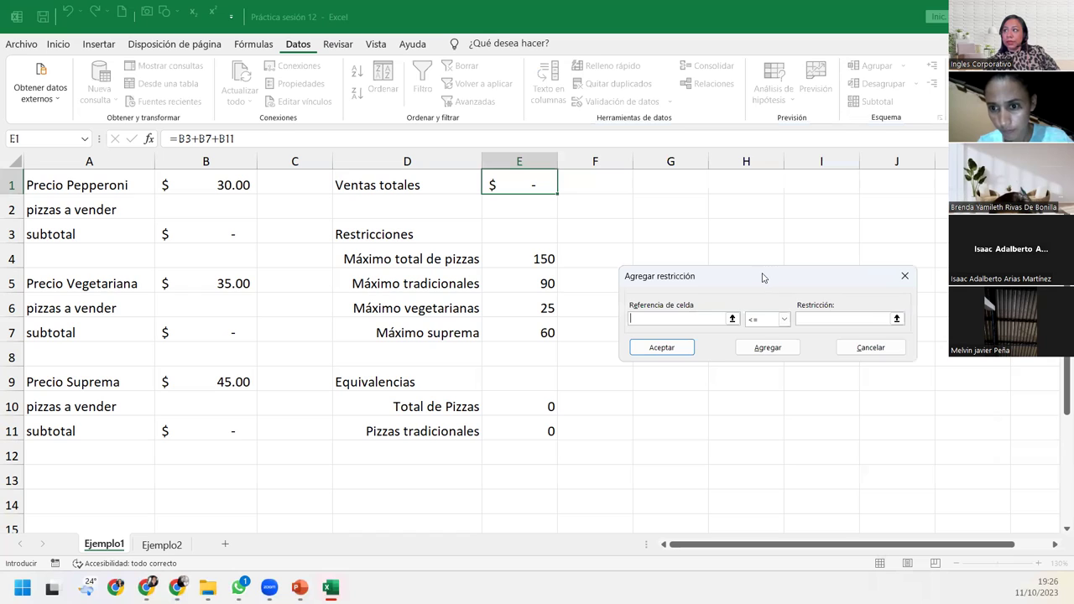
drag(762, 277, 727, 278)
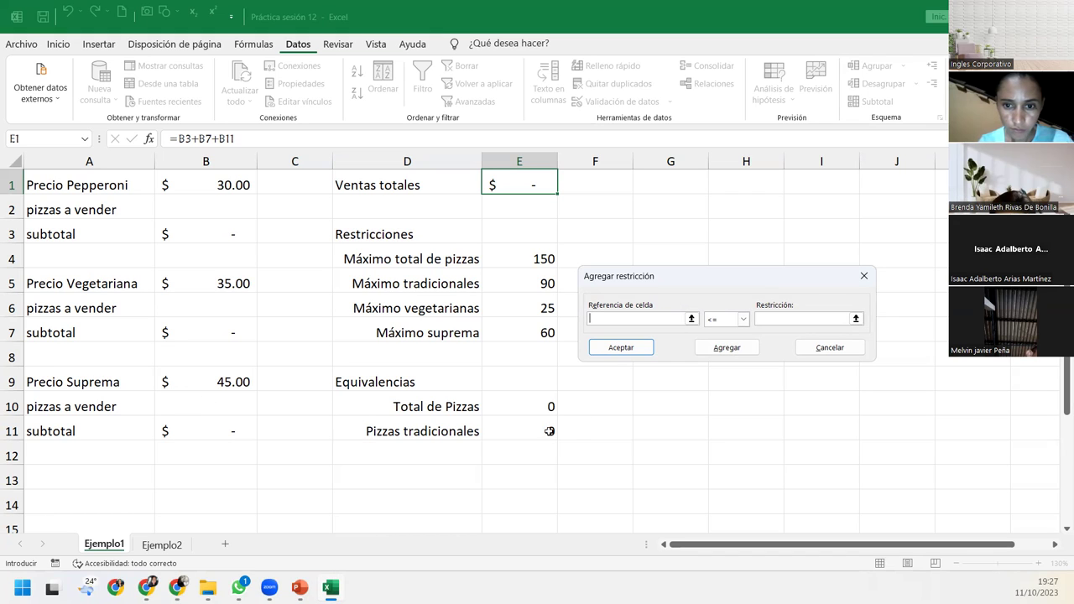
click(488, 402)
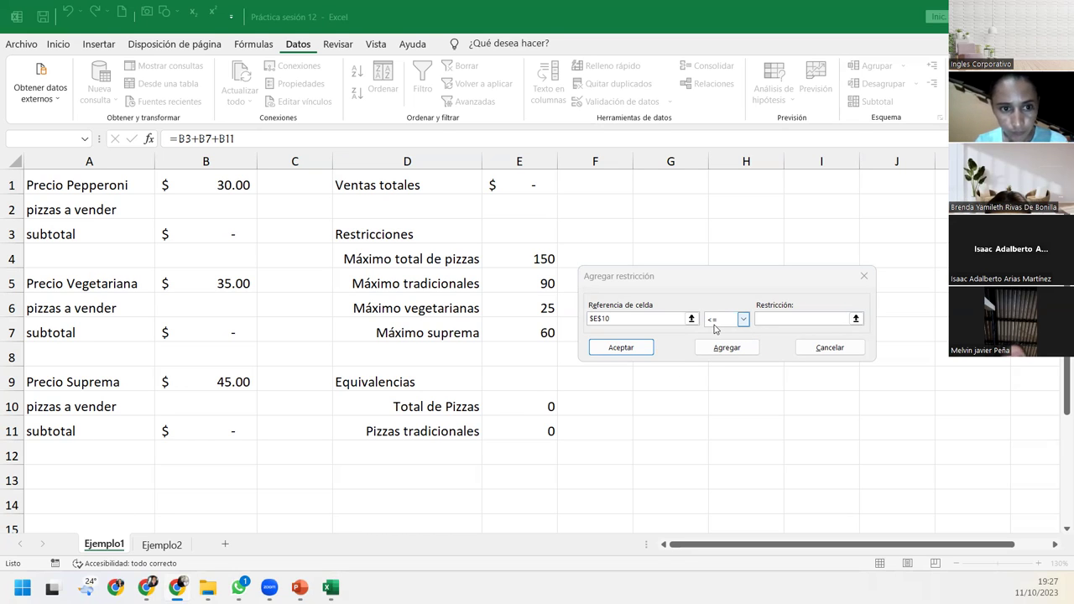
Cap $E$10 at <= $E$4, the 150 maximum, and add the constraint.
click(783, 318)
click(518, 259)
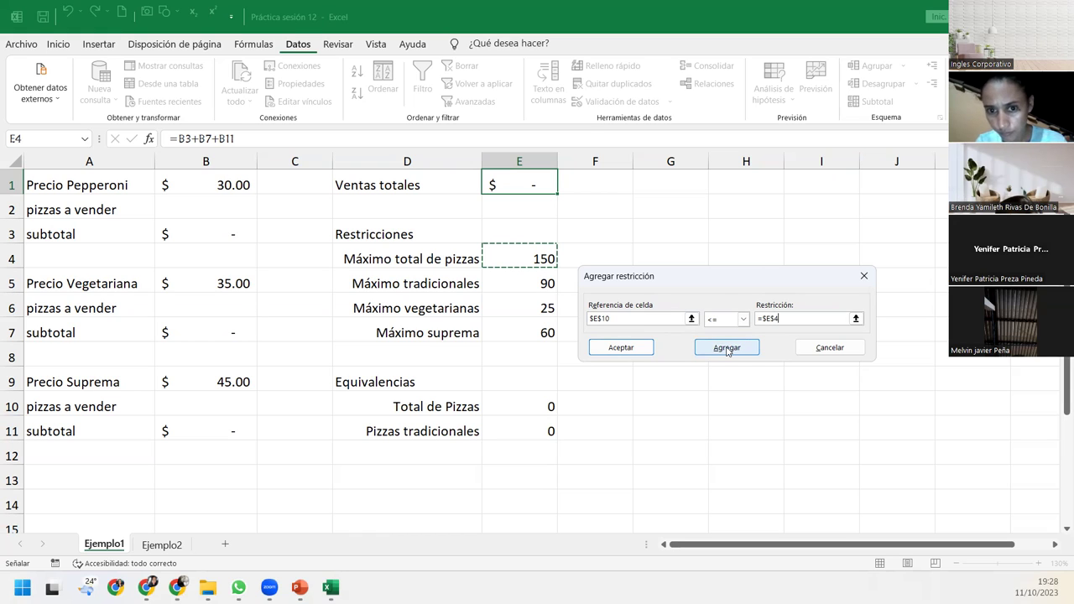
click(726, 349)
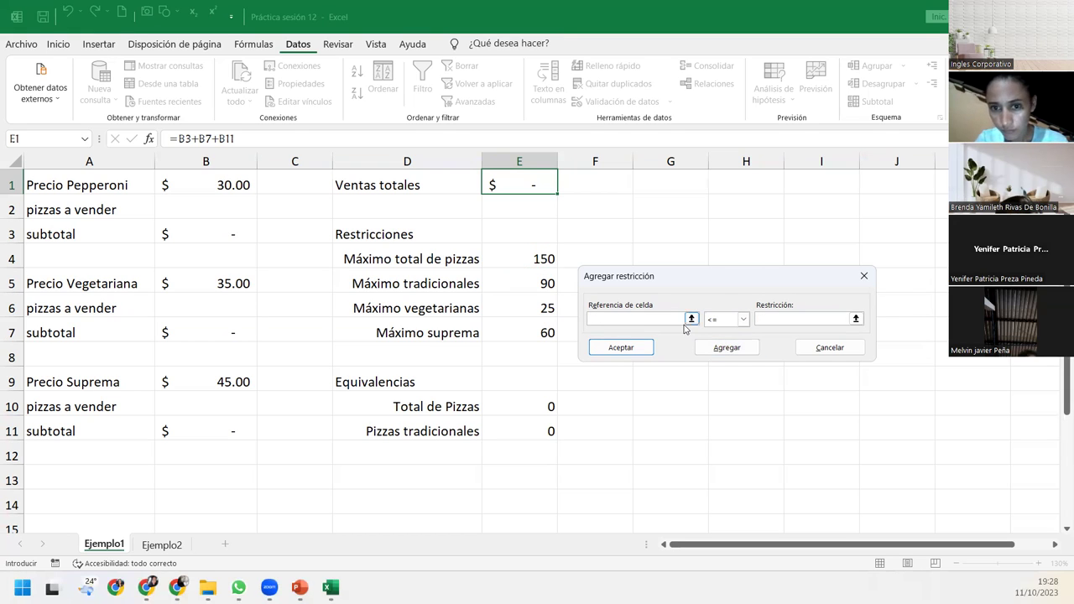
Add the constraint $E$11 <= $E$5, limiting traditional pizzas to 90.
click(528, 431)
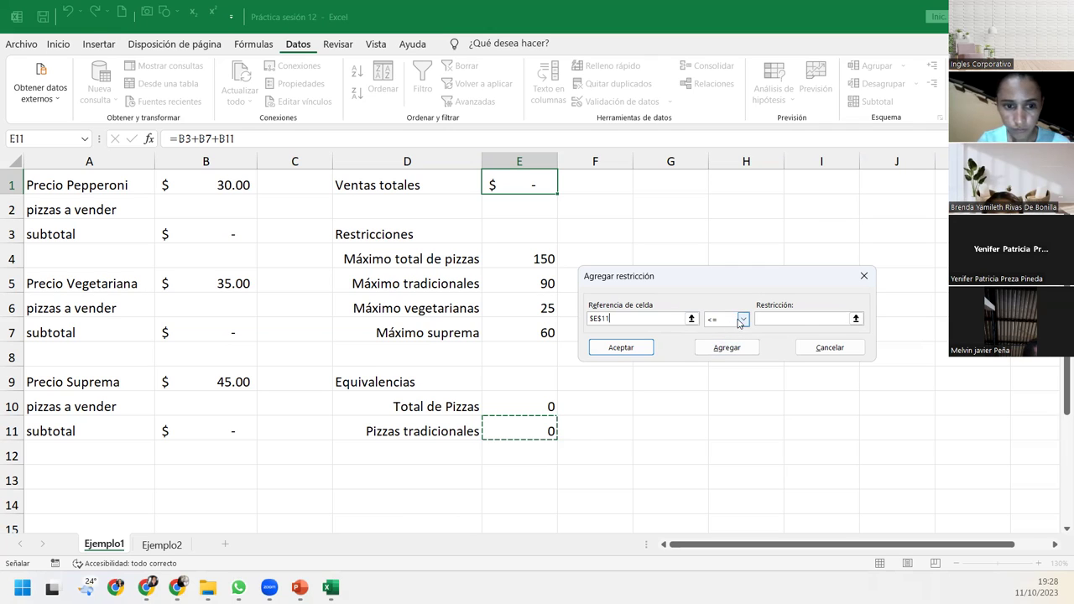
click(769, 317)
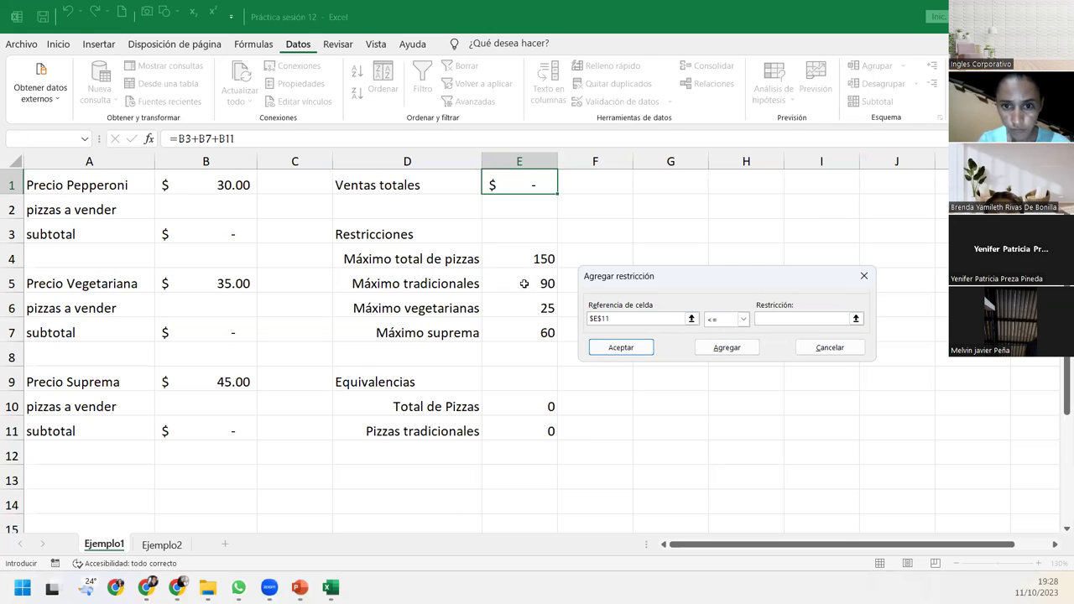
click(521, 283)
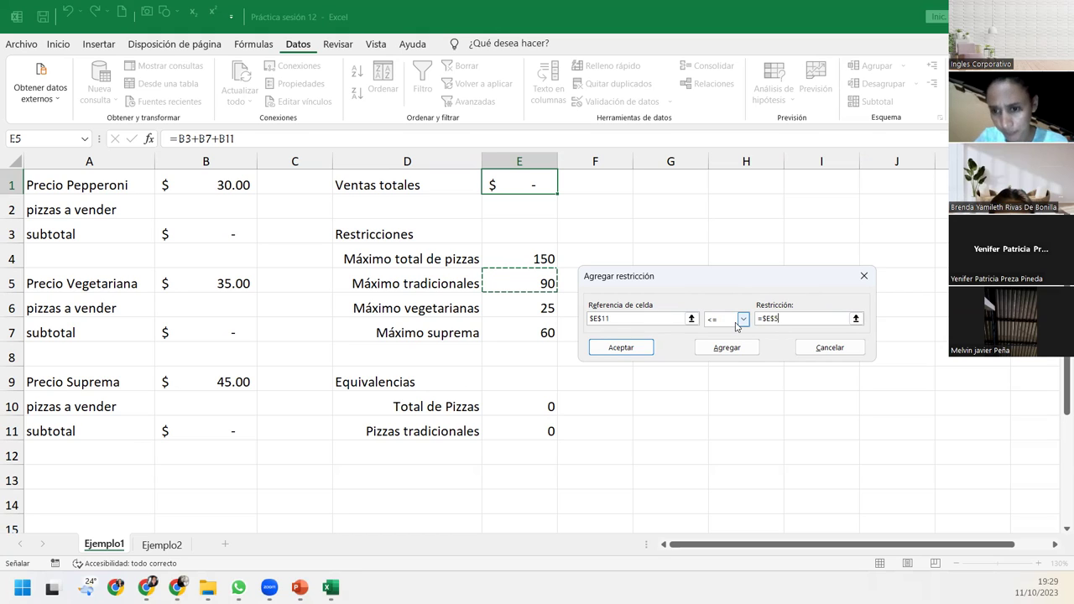
click(724, 349)
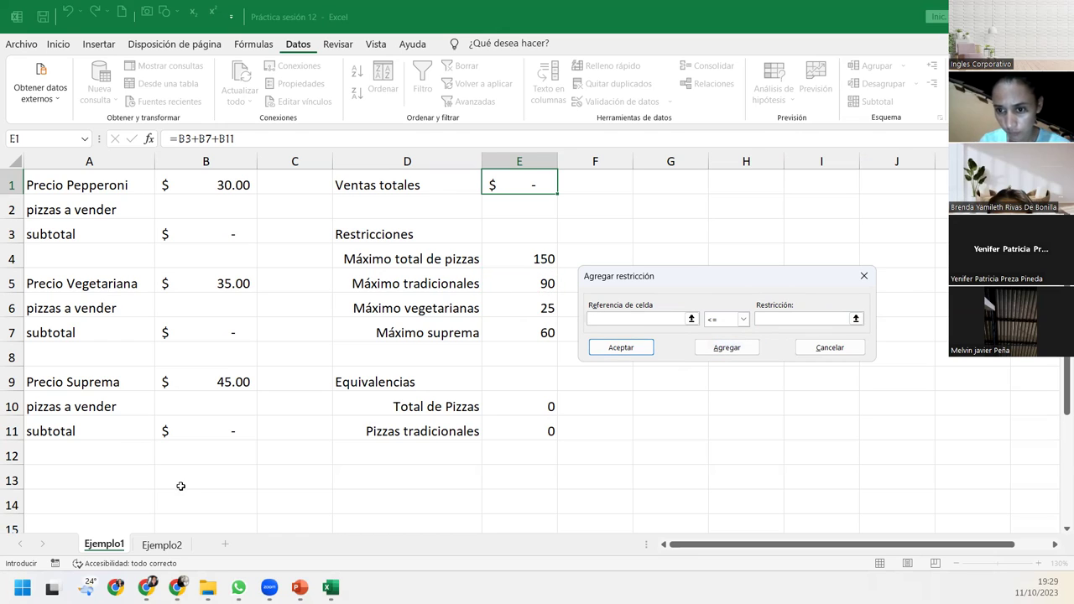
Add the constraint $B$10 <= $E$7, limiting Suprema pizzas to 60.
click(181, 400)
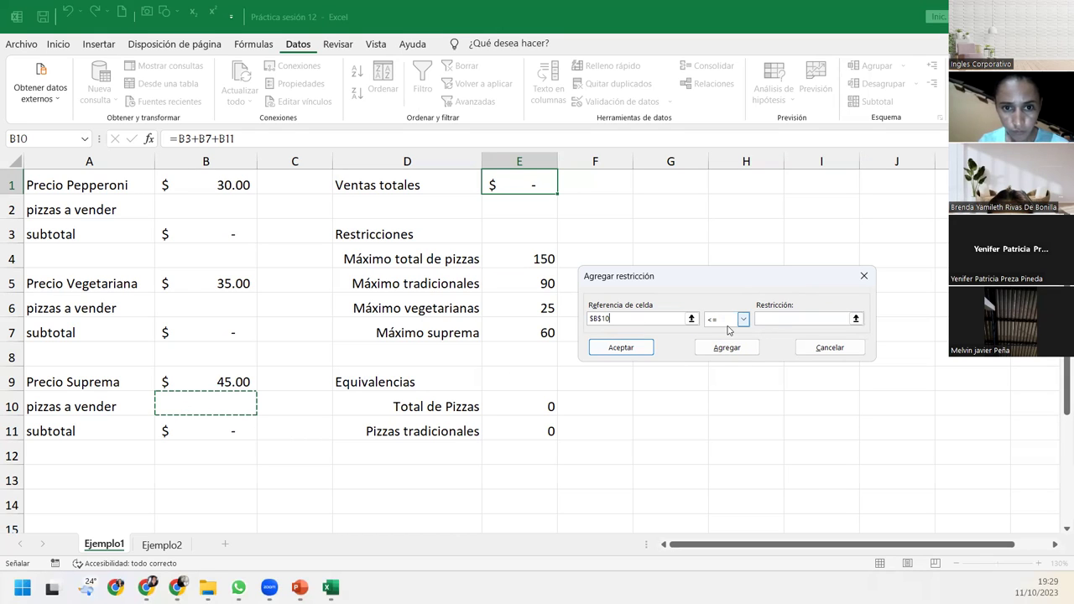
click(771, 319)
click(527, 332)
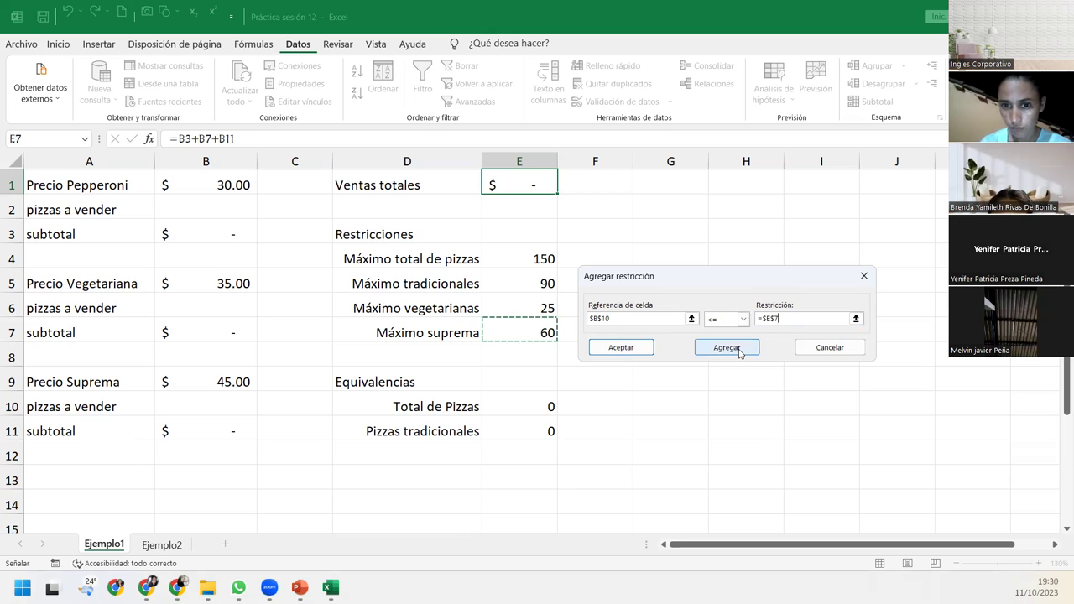
click(739, 350)
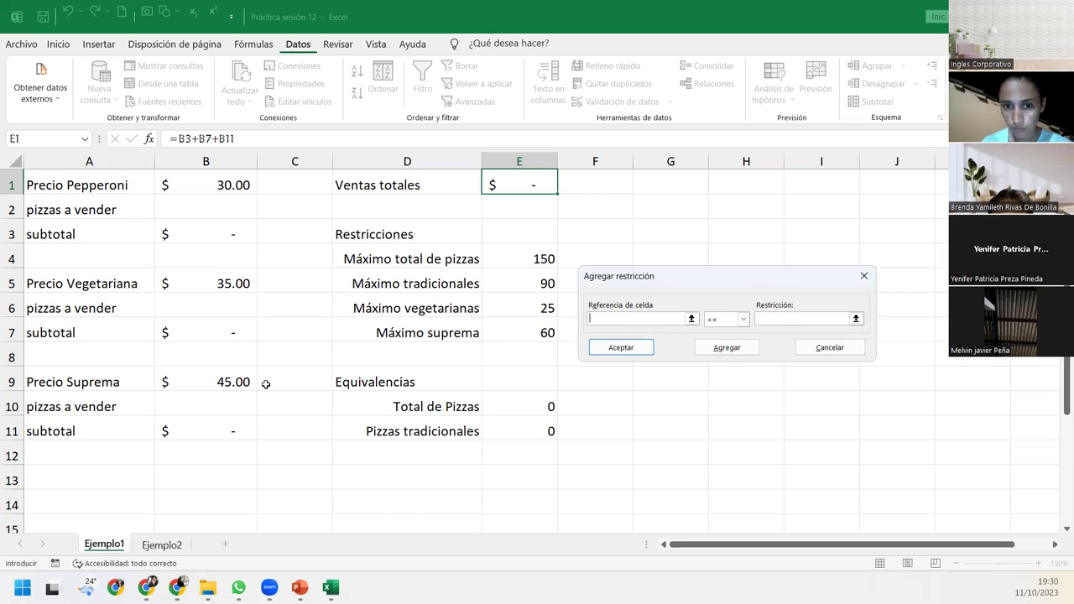
Add the final constraint $B$6 <= $E$6, capping vegetarian pizzas at 25, and confirm.
click(202, 302)
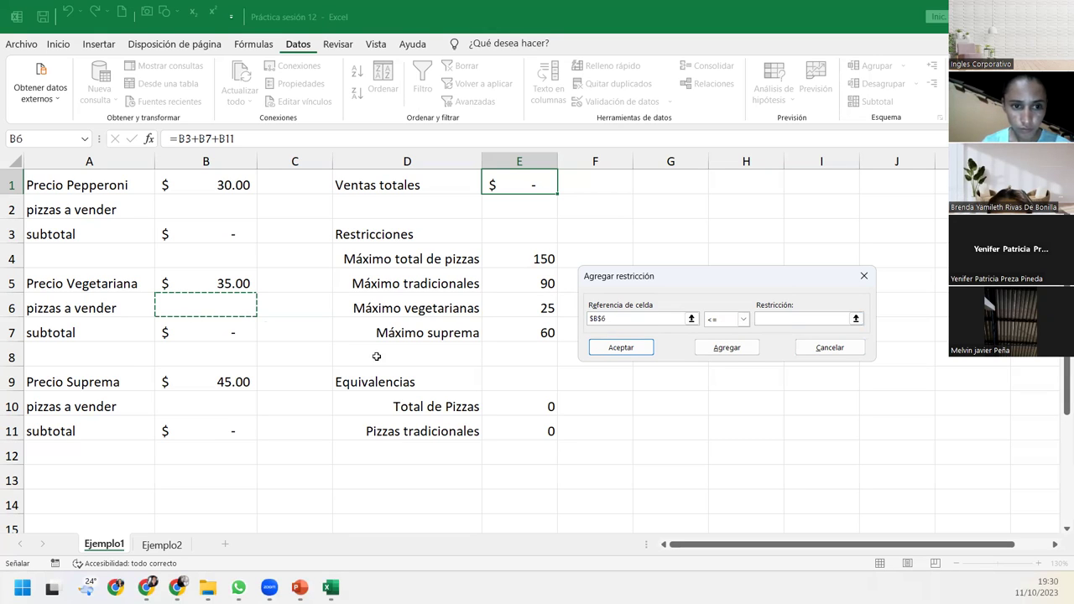
click(775, 320)
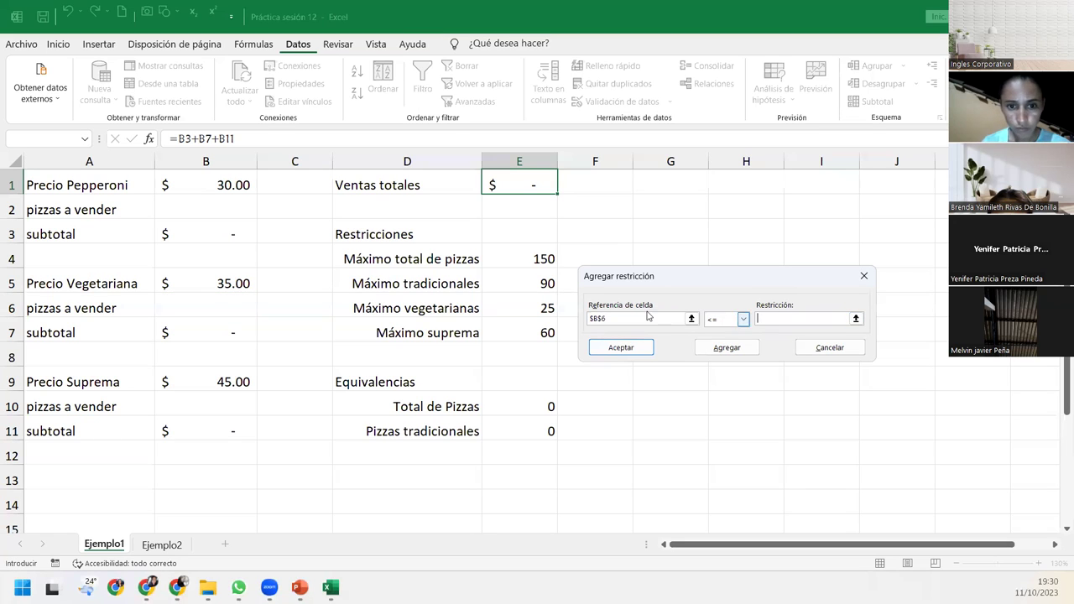
click(505, 302)
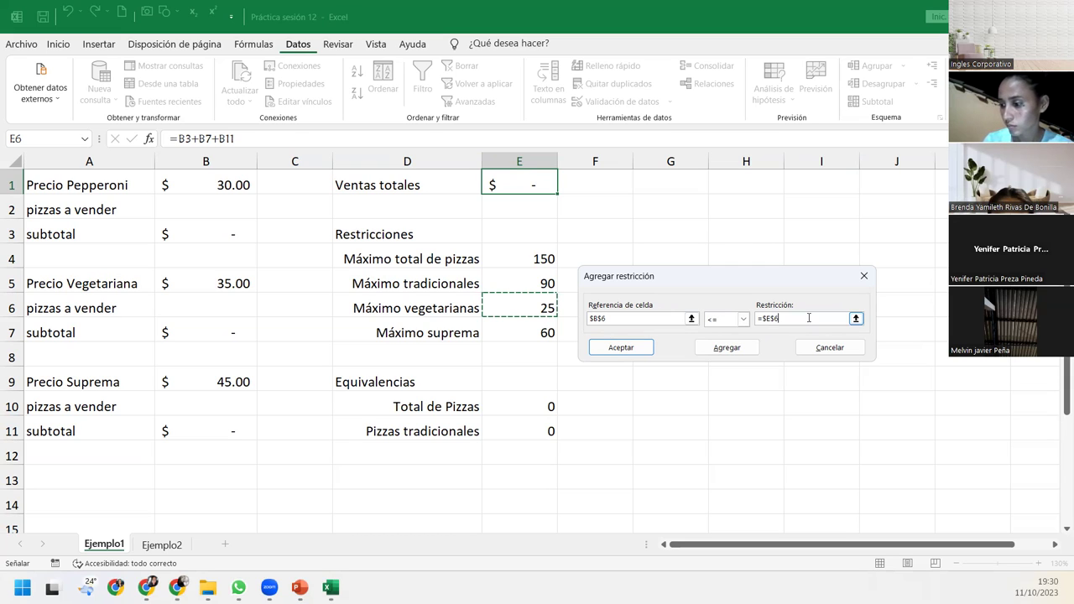
click(625, 349)
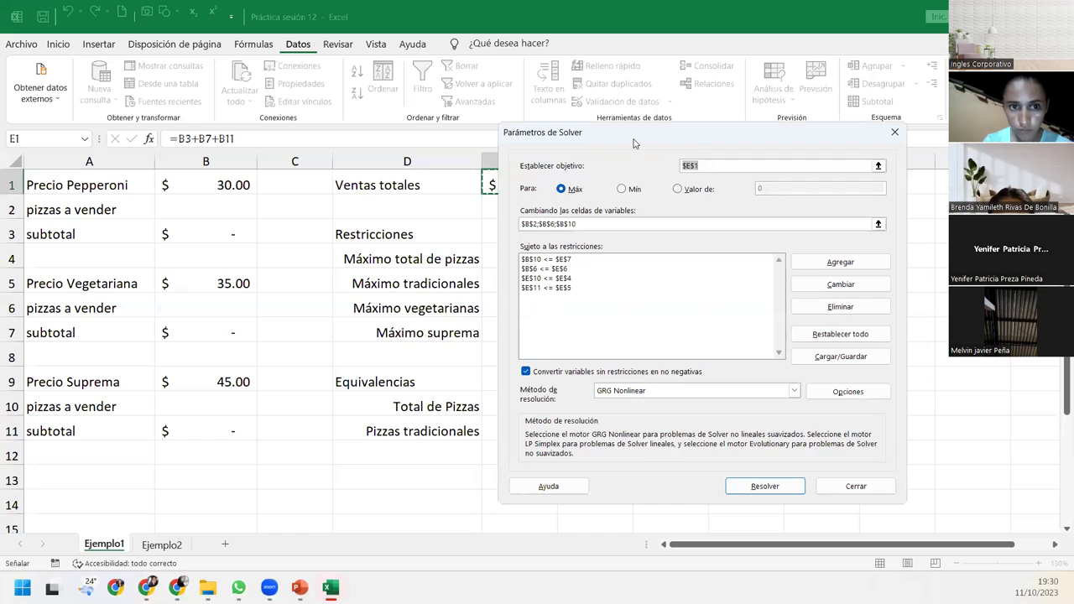
Overwrite the Solver objective $E$1 with a row of dashes.
drag(631, 139, 544, 132)
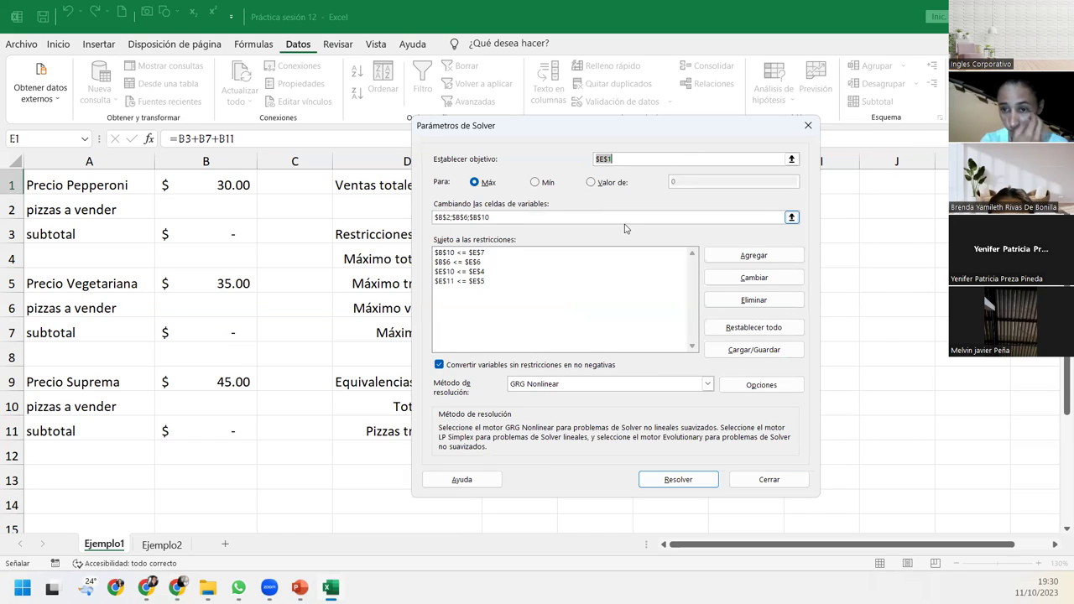
text(----------)
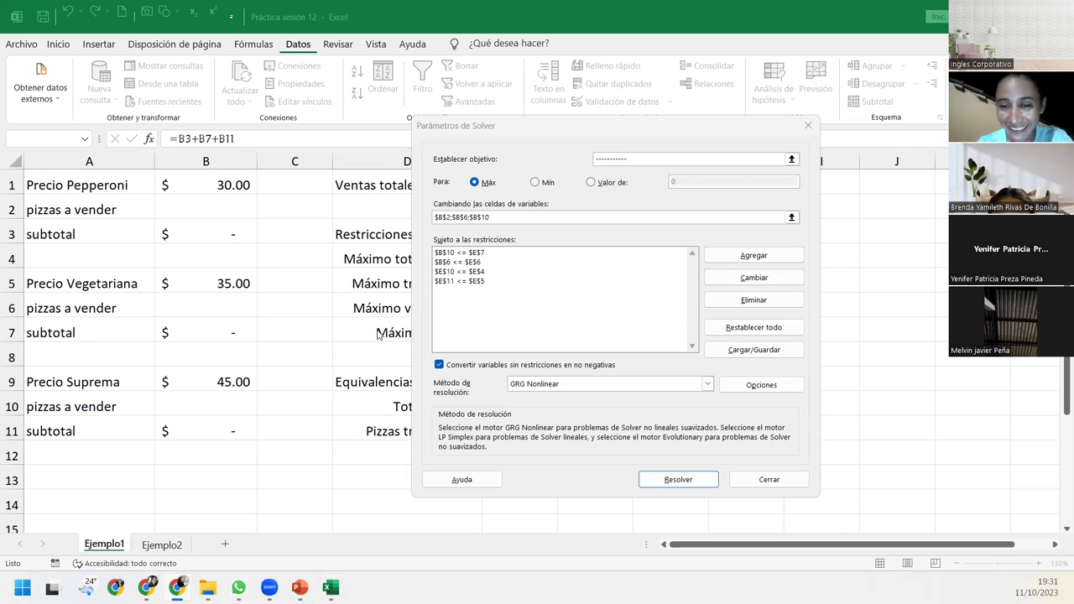
click(569, 329)
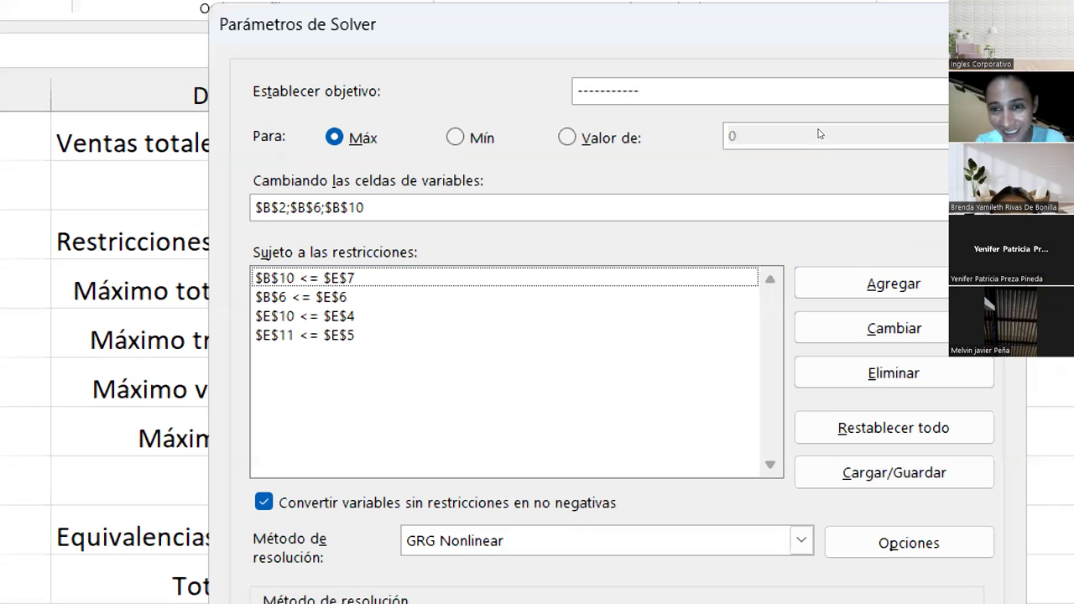
Point the Solver objective back at cell $E$1 by selecting it on the sheet.
click(649, 156)
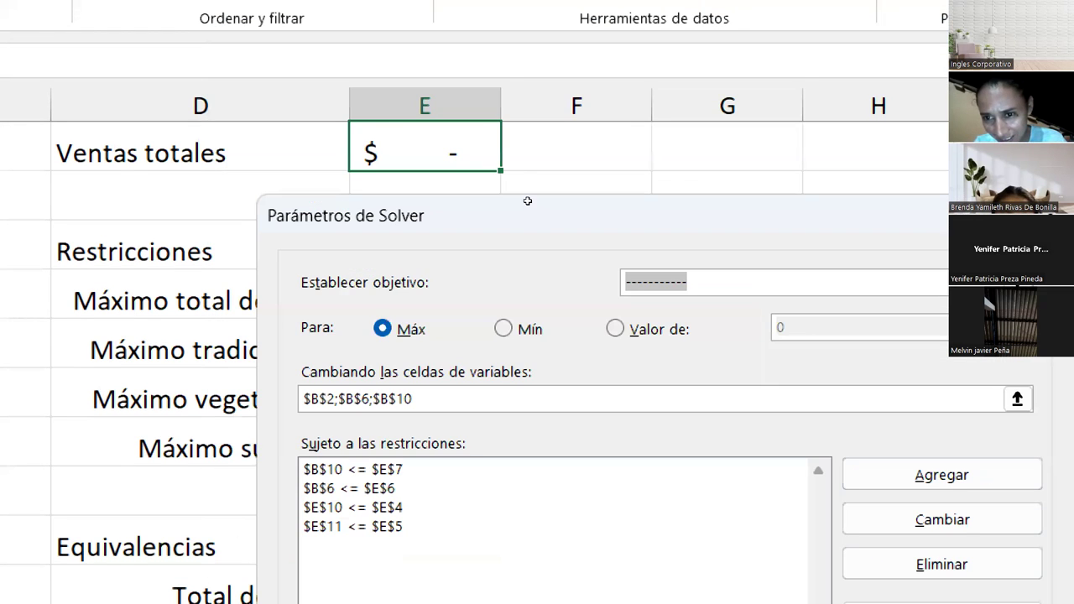
click(470, 105)
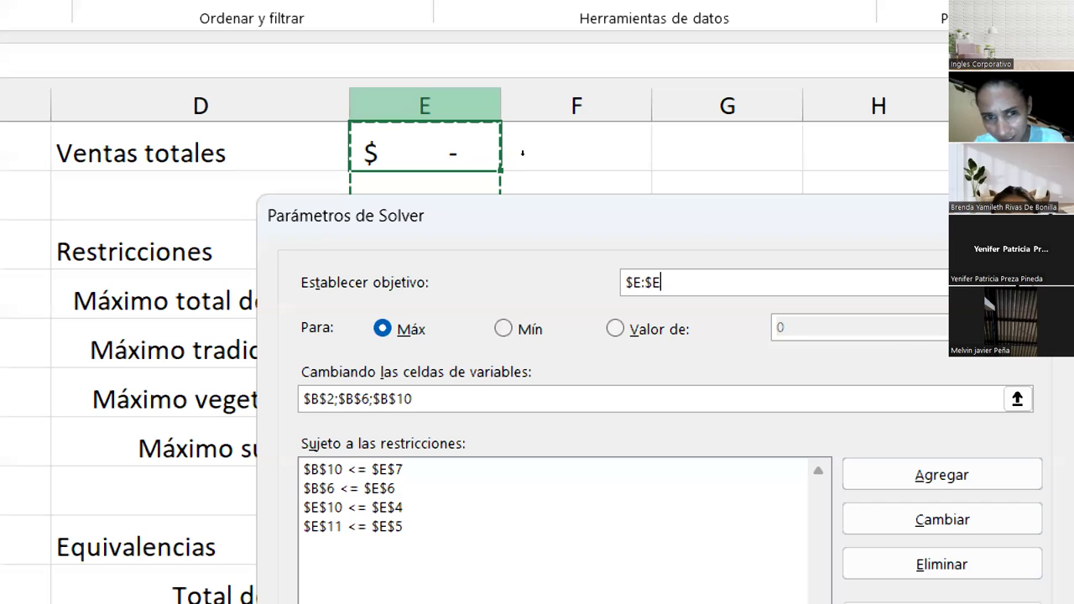
click(523, 156)
drag(618, 219, 588, 117)
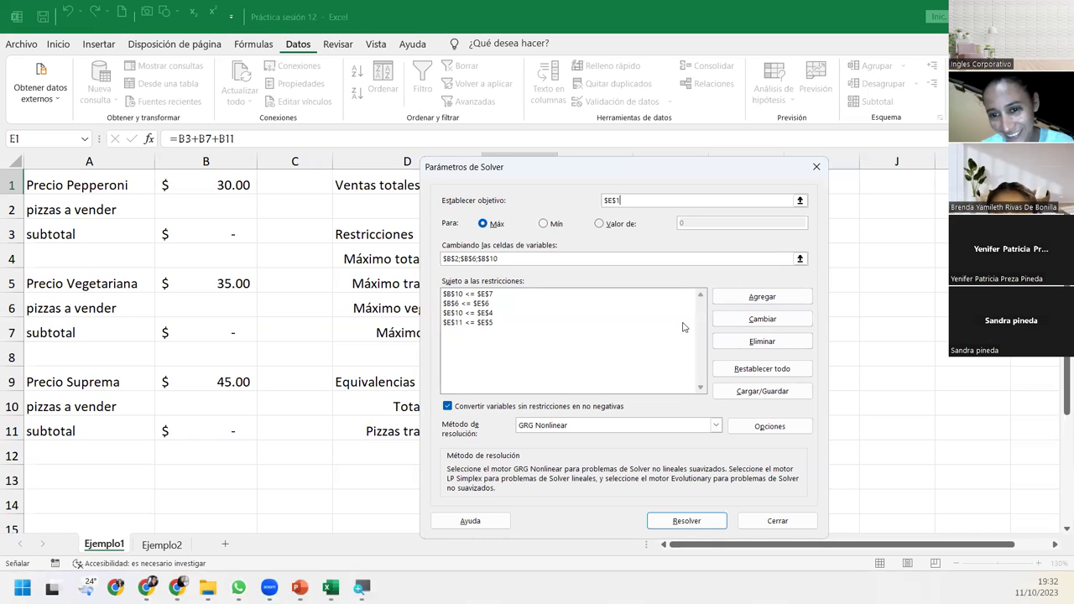
click(477, 300)
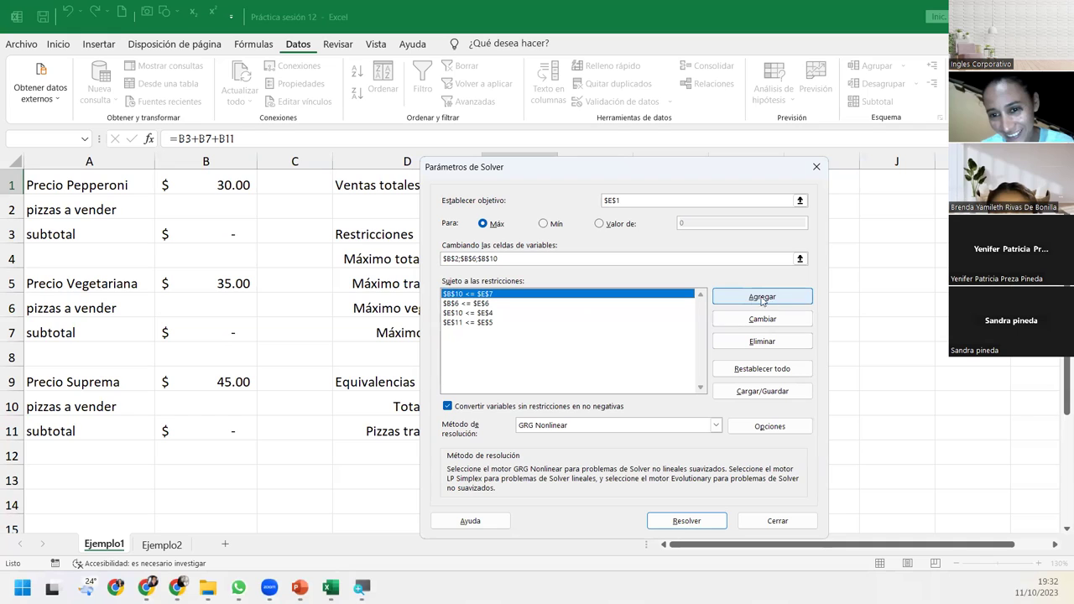
click(737, 318)
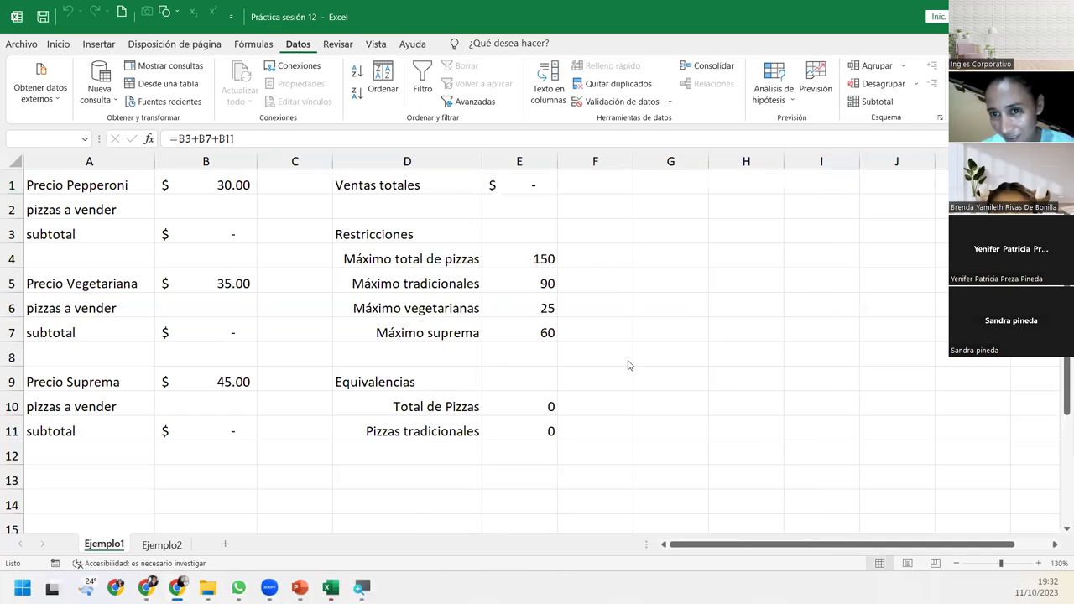
click(510, 352)
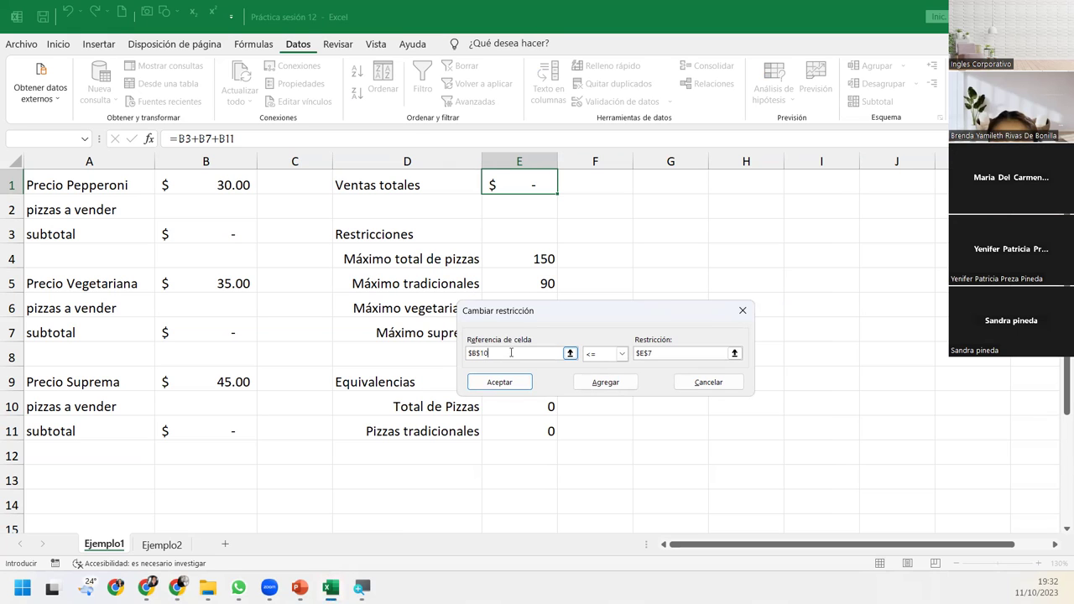
click(742, 312)
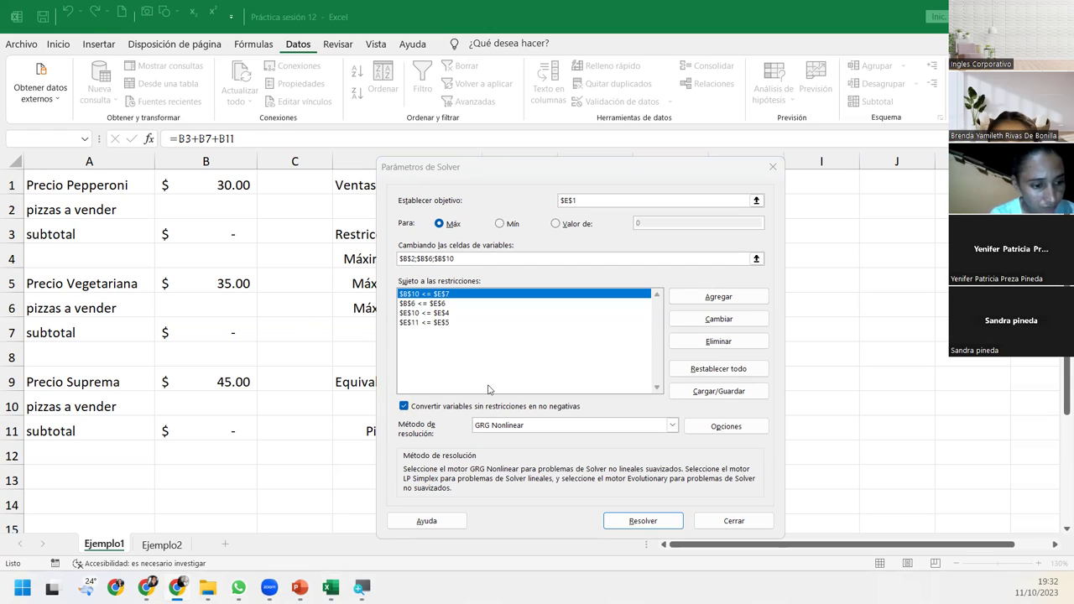
Run Solver to maximize total sales in E1 by changing the pizza quantities in B2, B6 and B10.
click(598, 200)
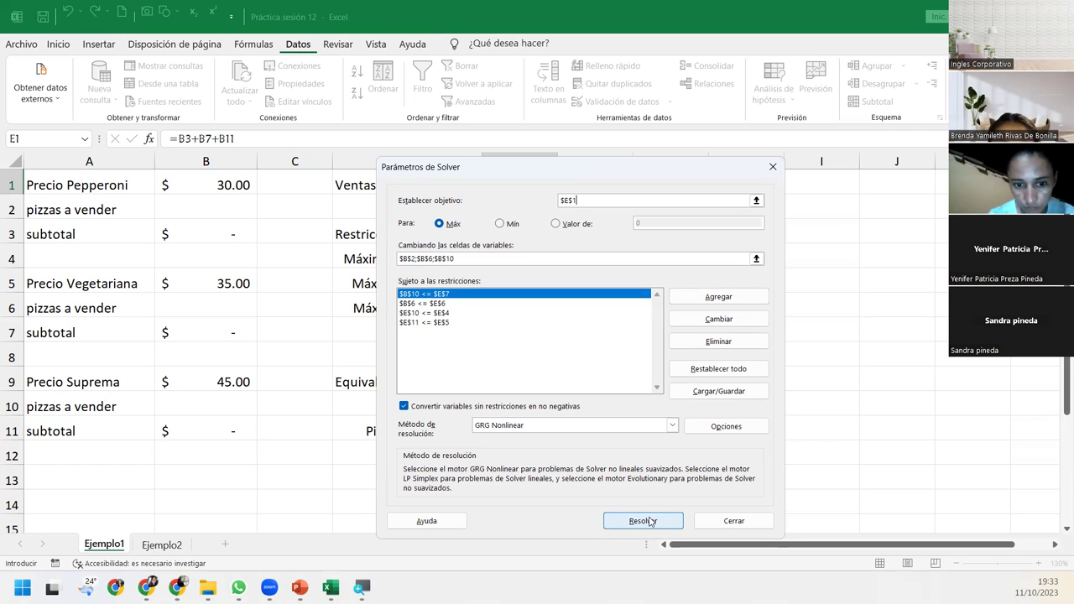
click(650, 520)
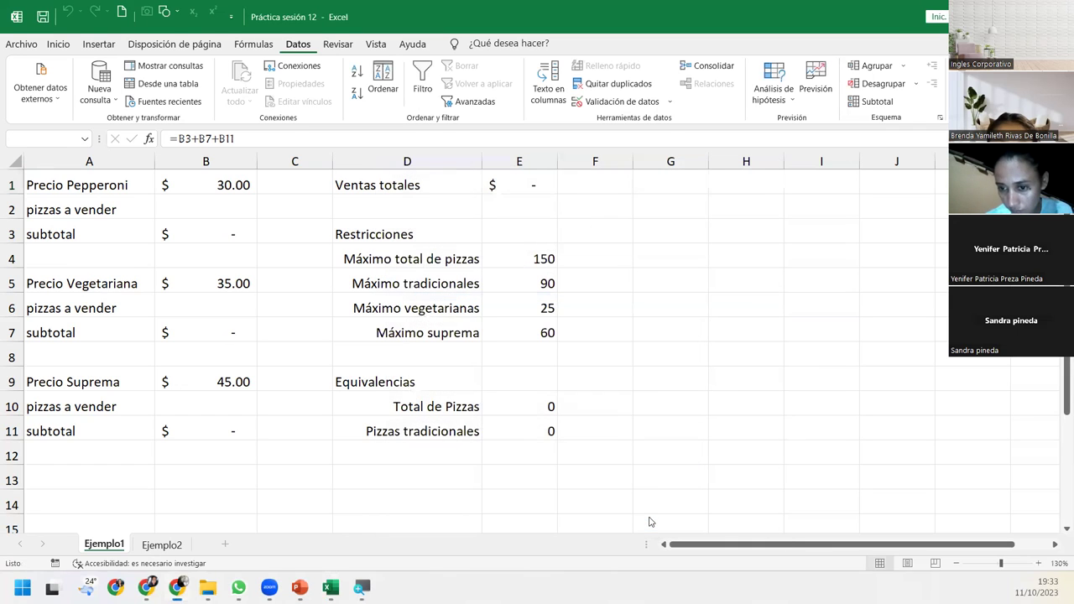
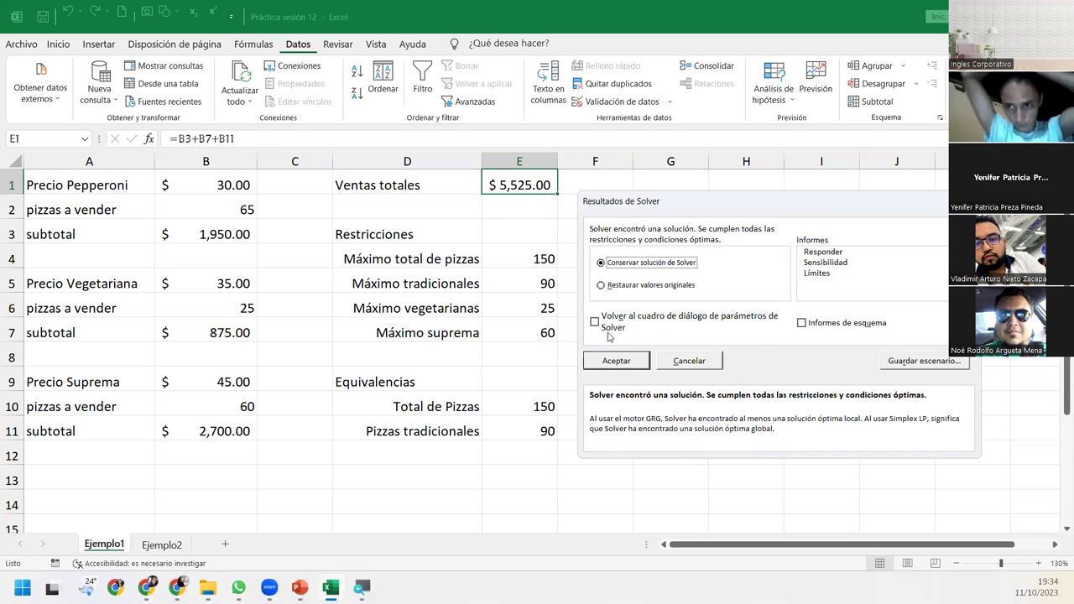
Keep Solver's pizza solution, then go to the Ejemplo2 office-supplies budget sheet.
click(613, 361)
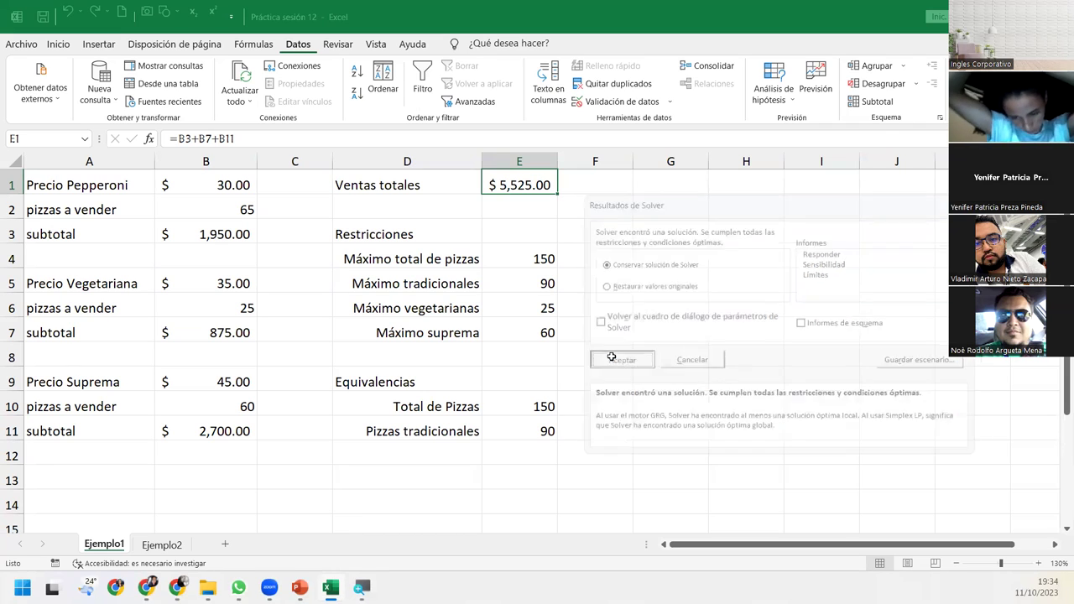
click(422, 354)
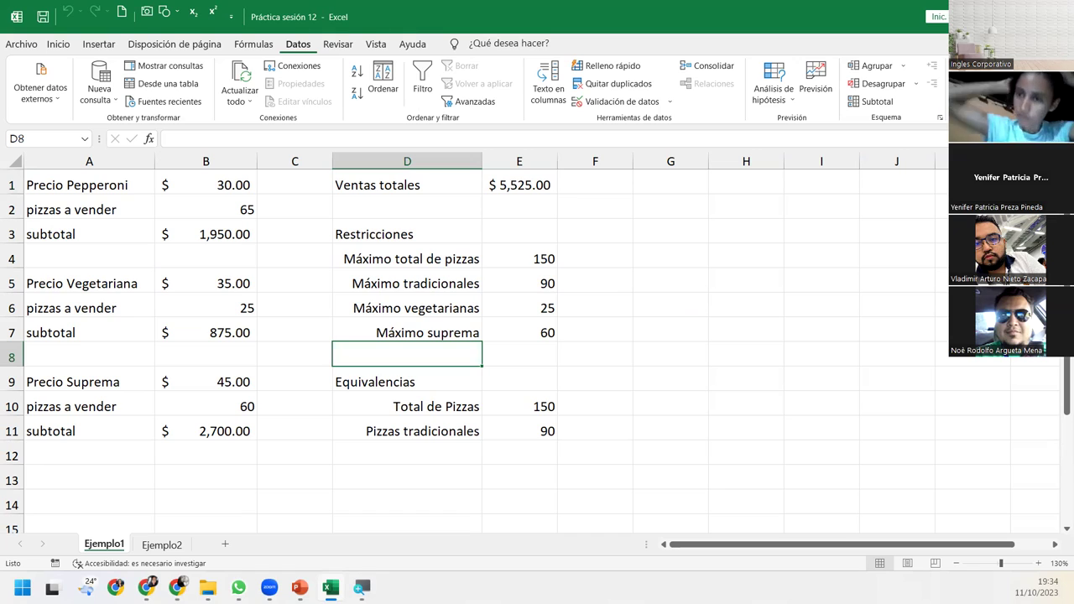
key(alt+Tab)
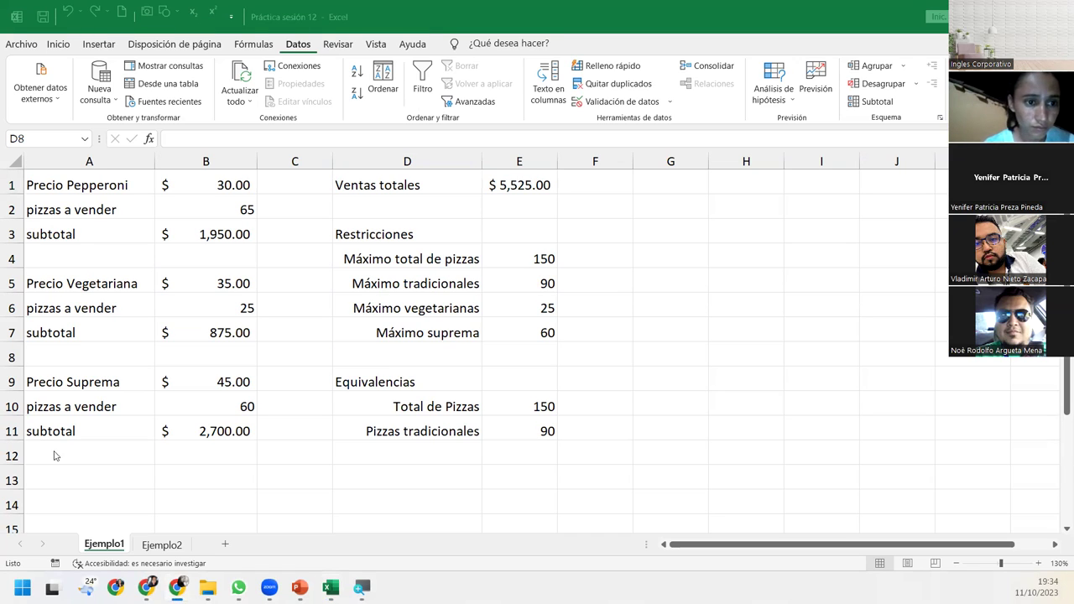
key(alt+Tab)
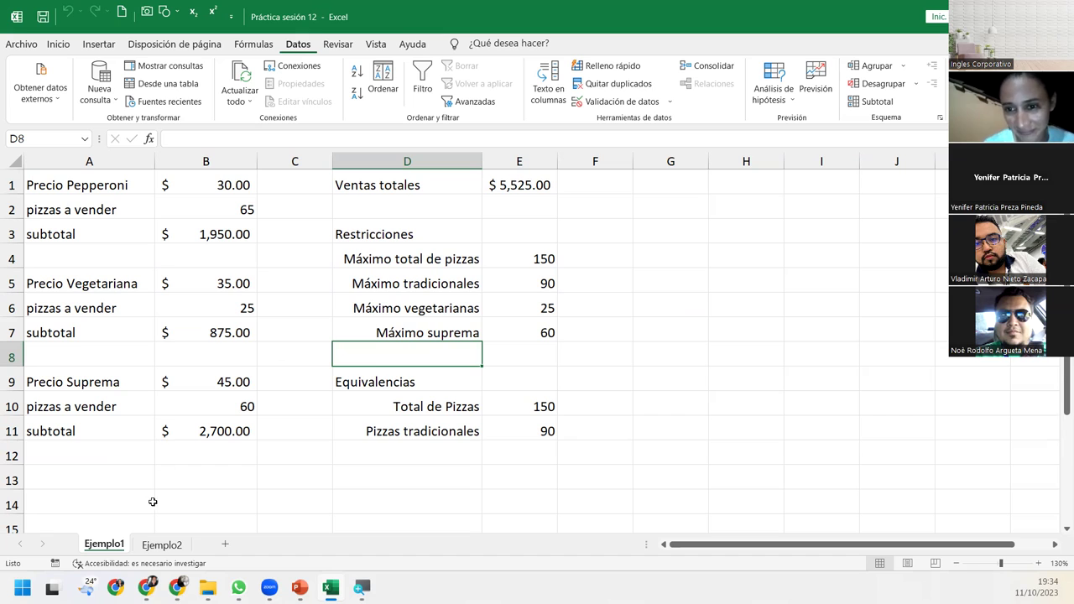
click(156, 545)
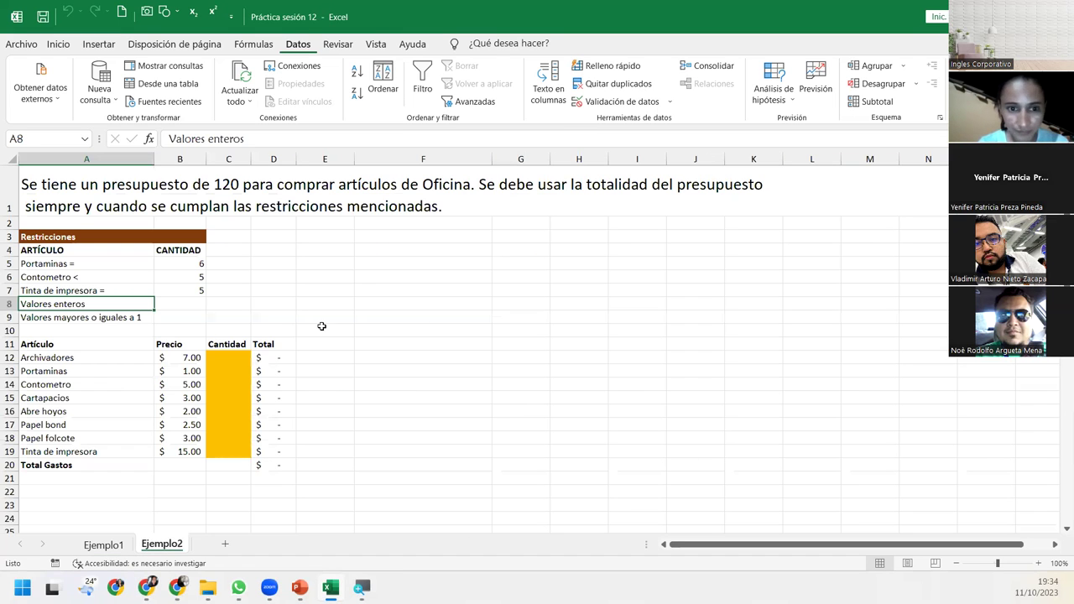
click(227, 357)
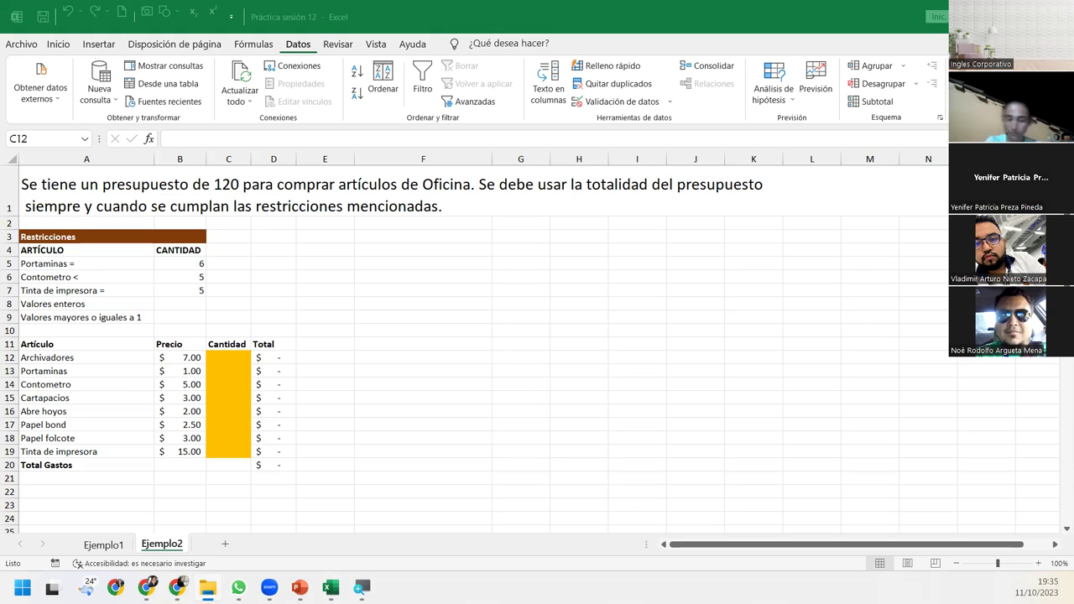
click(228, 357)
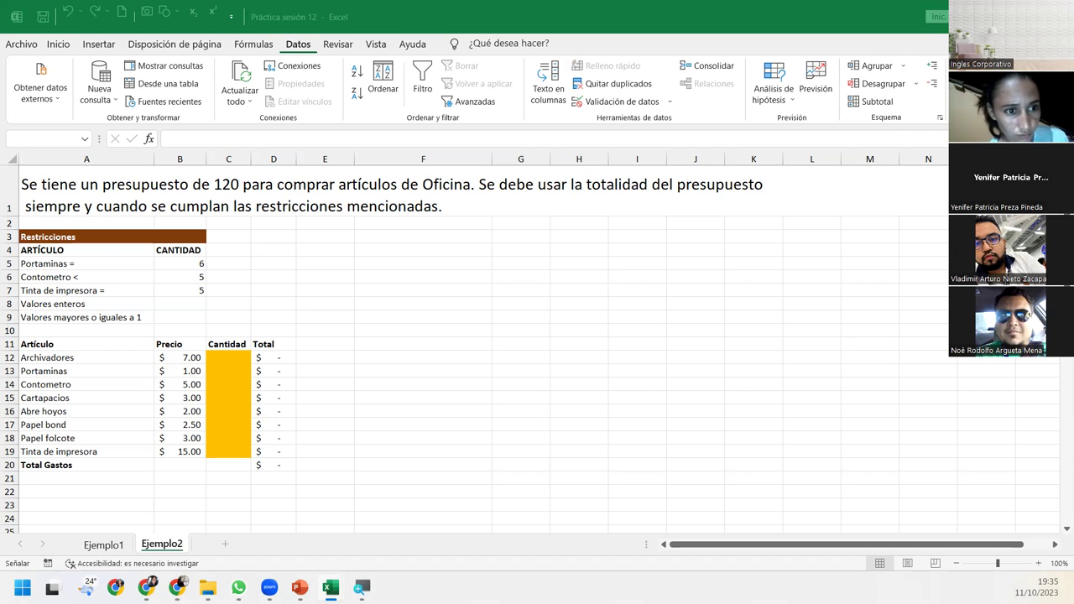
key(Escape)
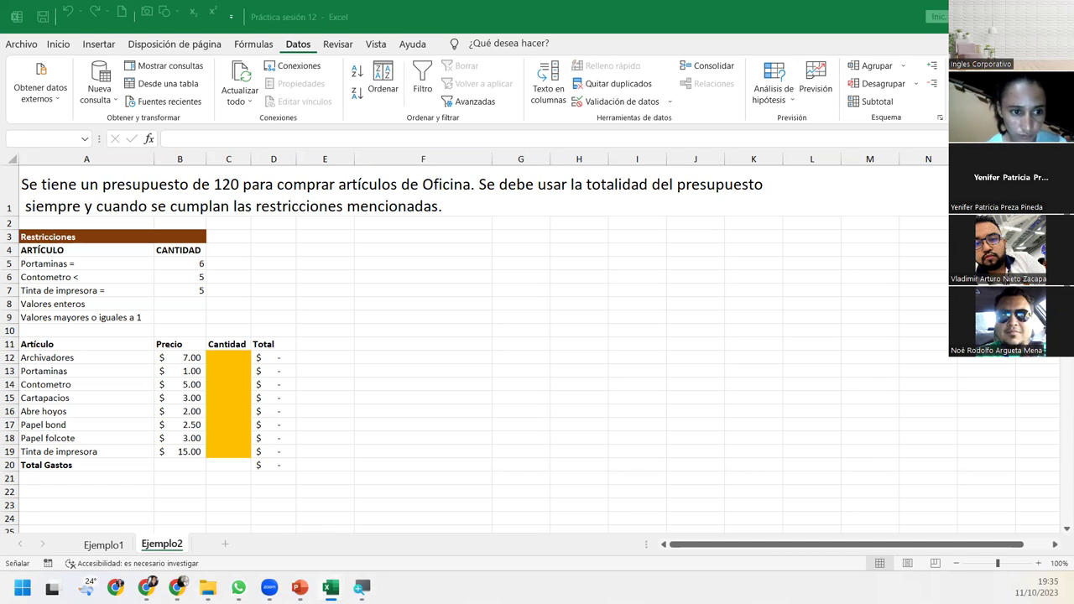
key(Escape)
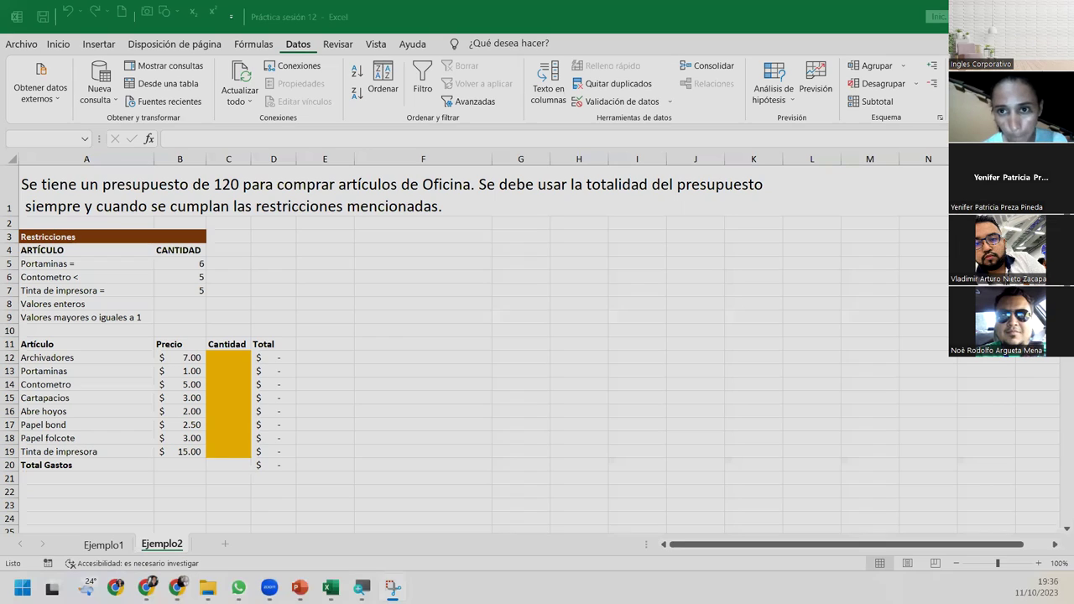
key(Escape)
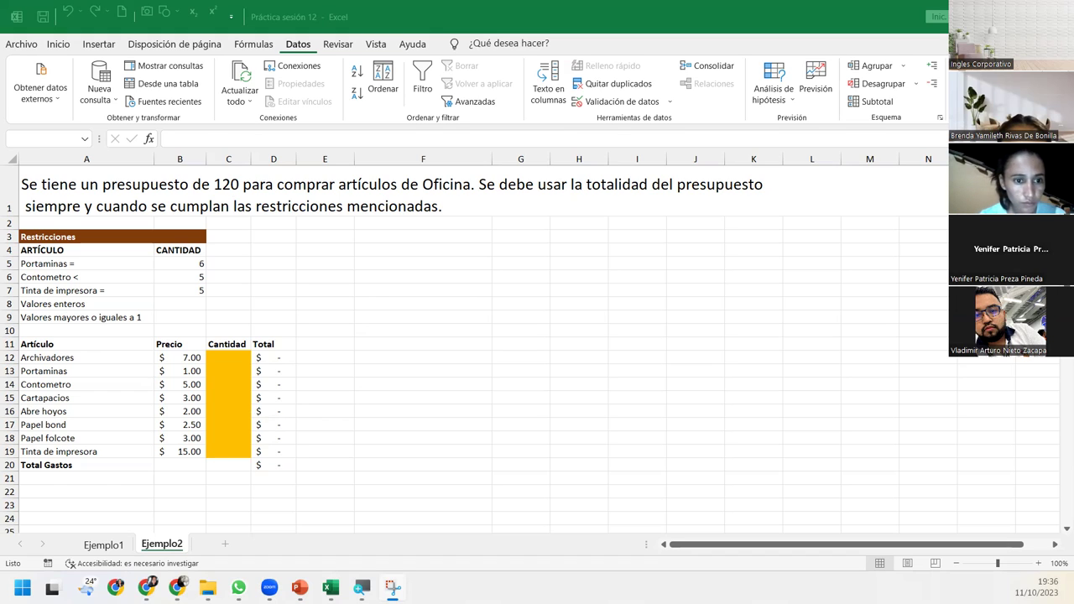
text(=)
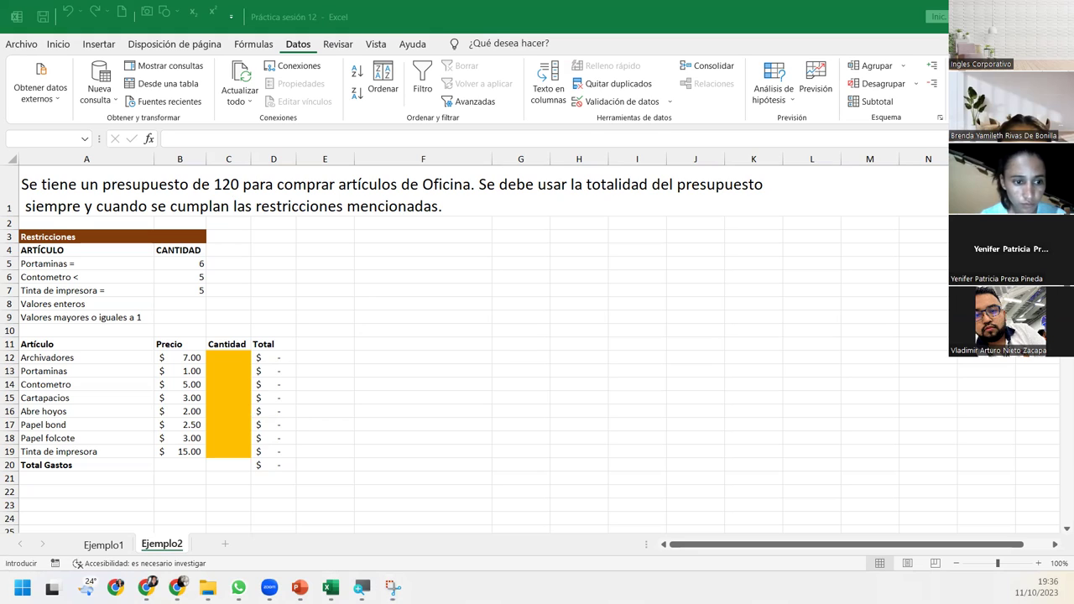
key(Escape)
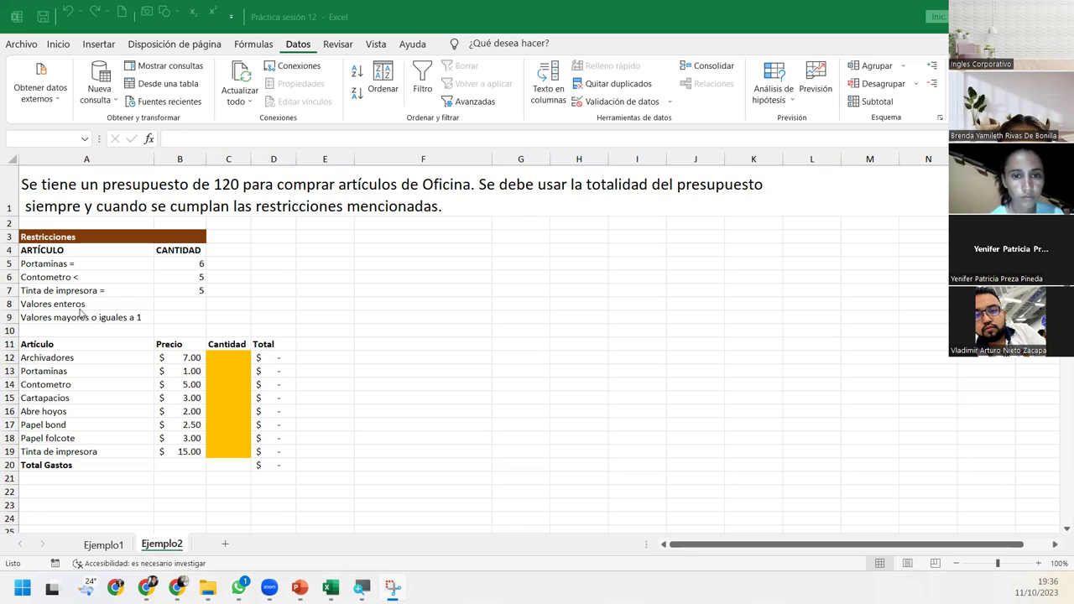
click(225, 356)
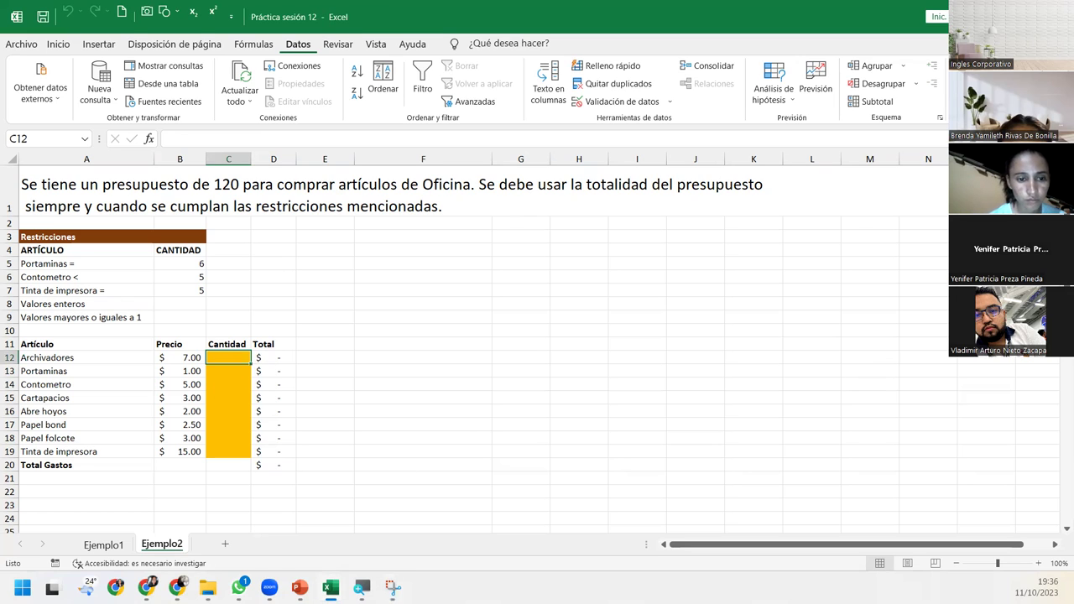
With Total Gastos cell D20 selected, open Solver and reset all previous settings and constraints.
click(256, 464)
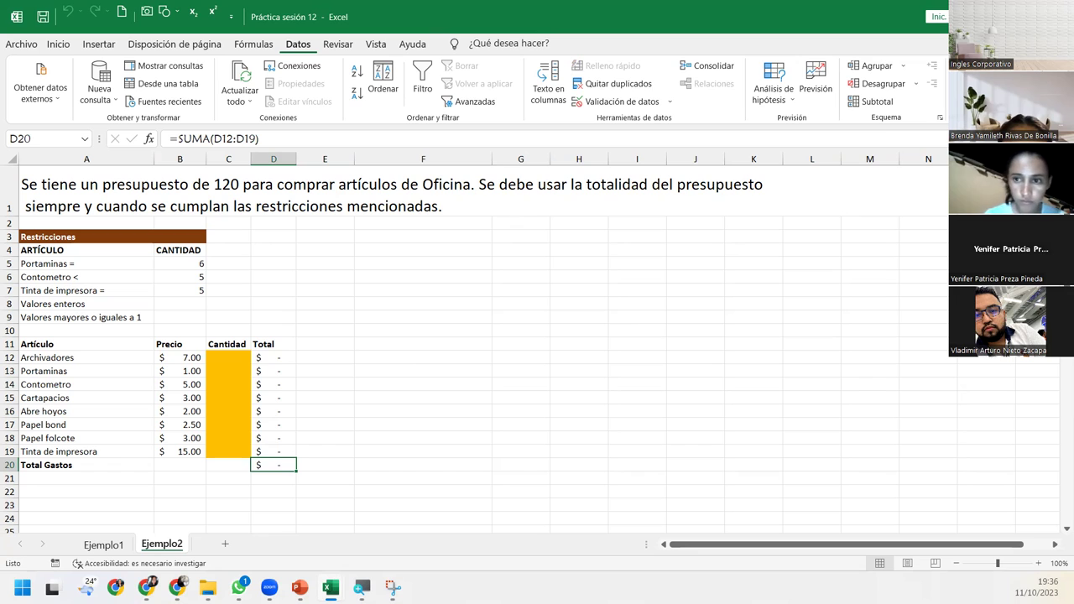
click(973, 84)
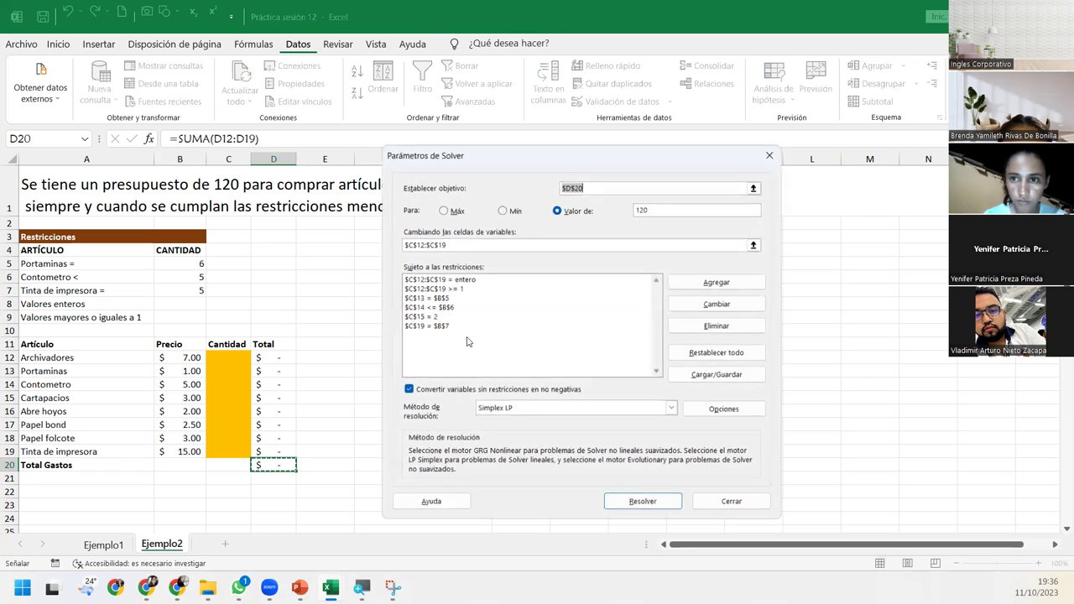
click(718, 359)
click(585, 347)
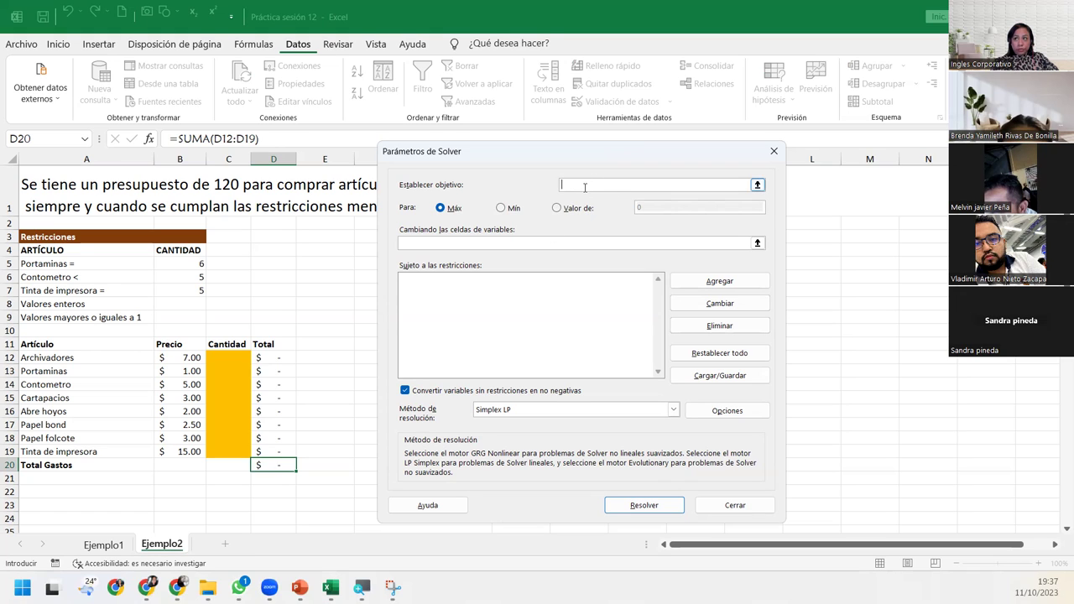
Set the Solver objective to $D$20 with a target value of 120.
click(271, 465)
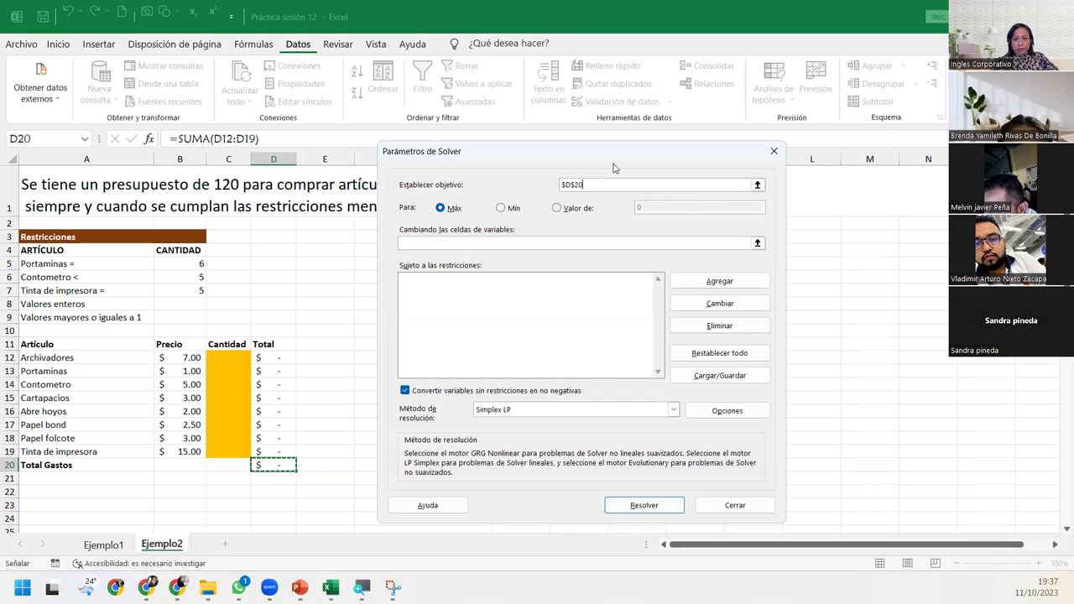
drag(542, 152, 542, 230)
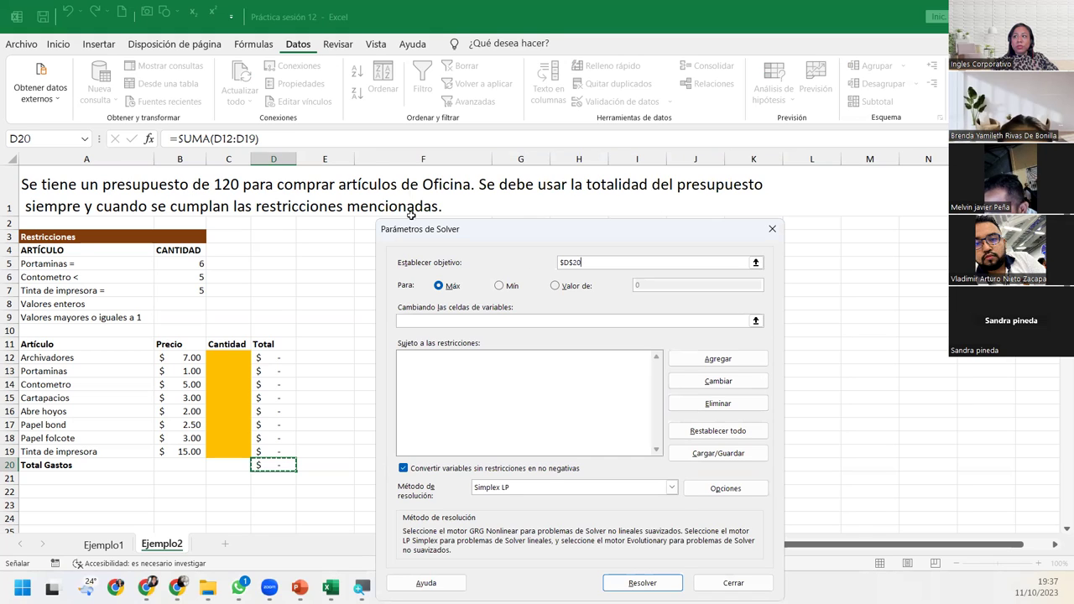
click(562, 285)
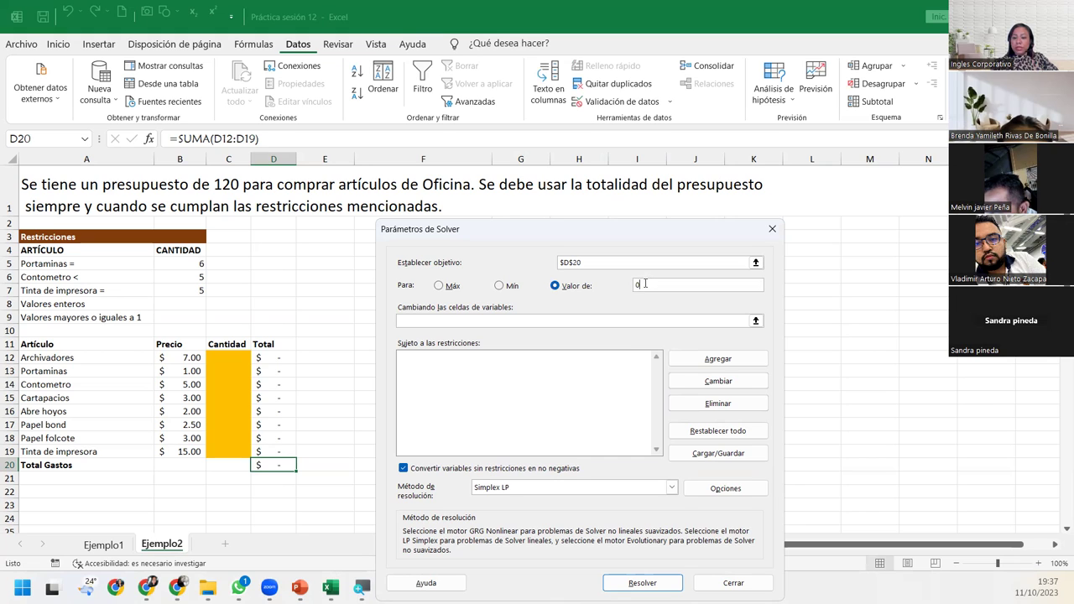
text(12)
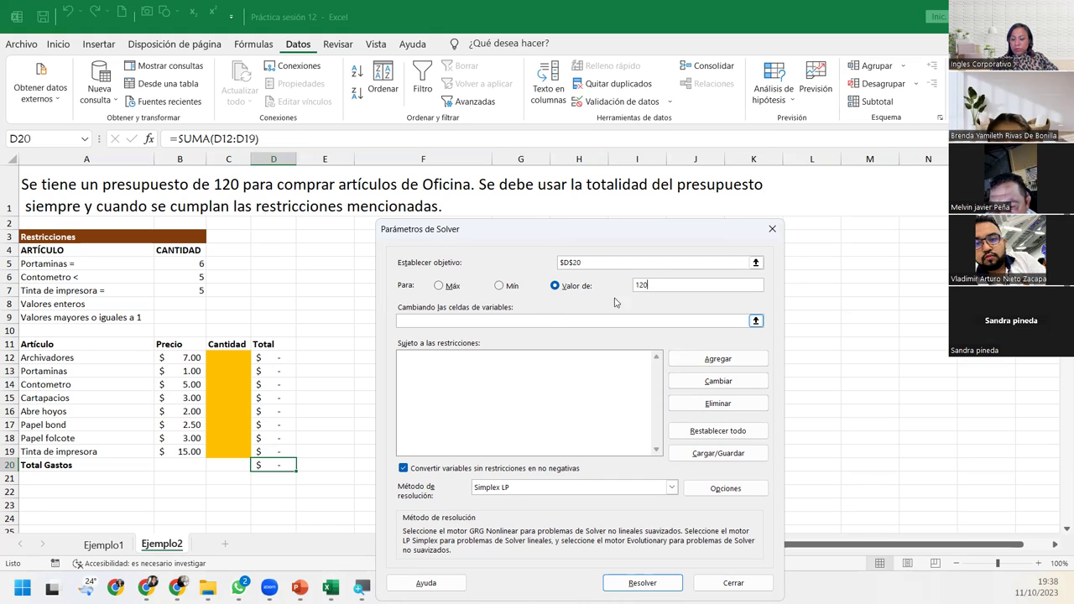
Set Solver's variable cells to the Cantidad range $C$12:$C$19.
click(674, 320)
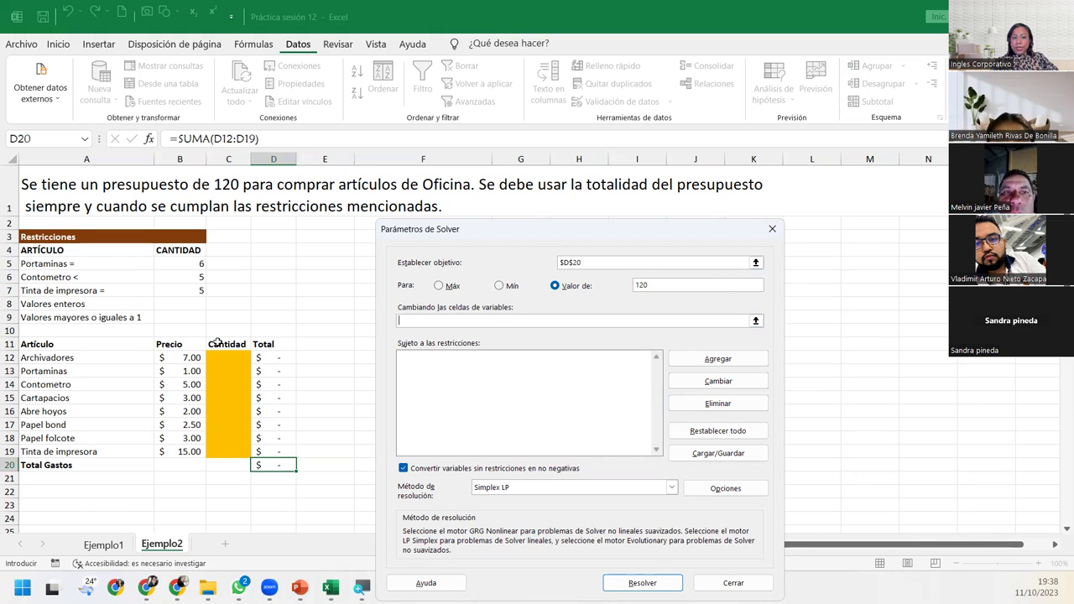
drag(223, 356, 233, 452)
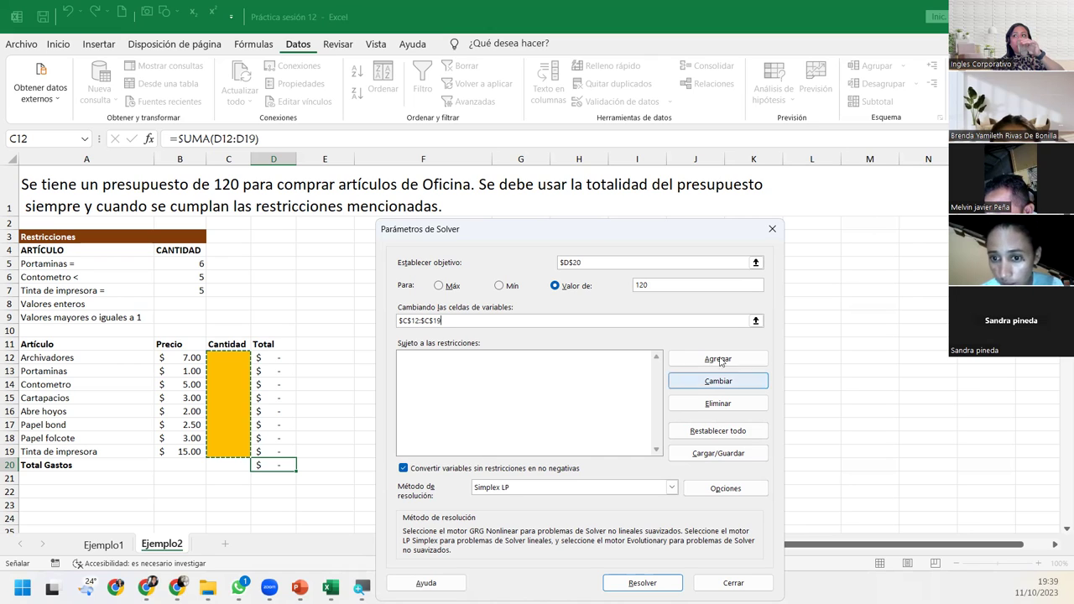
key(Tab)
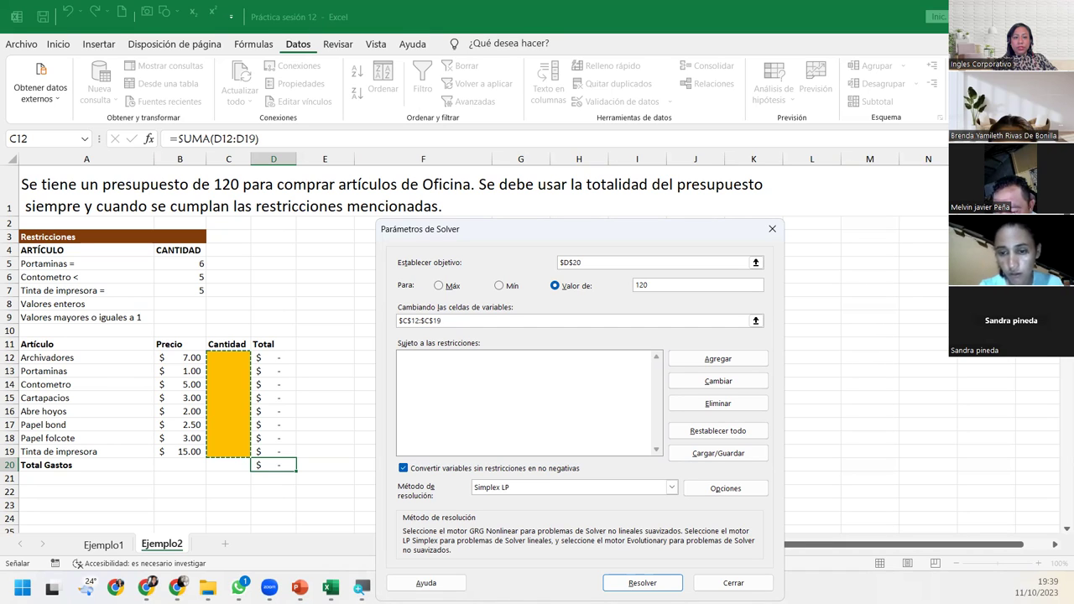
Draft the constraint $C$13 = 6 for the Portaminas quantity.
click(717, 356)
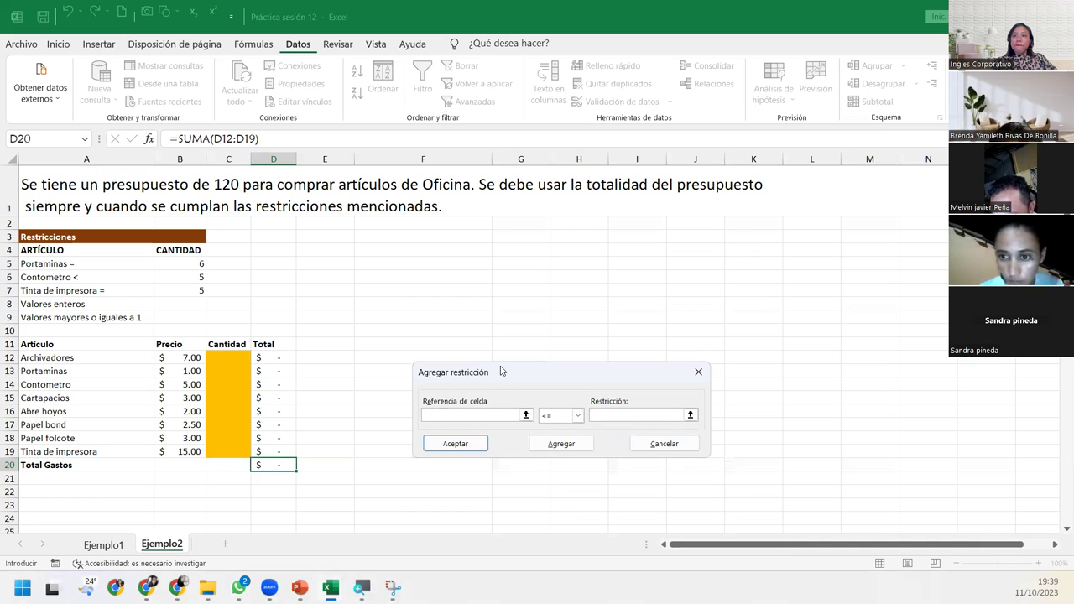
drag(501, 369, 481, 269)
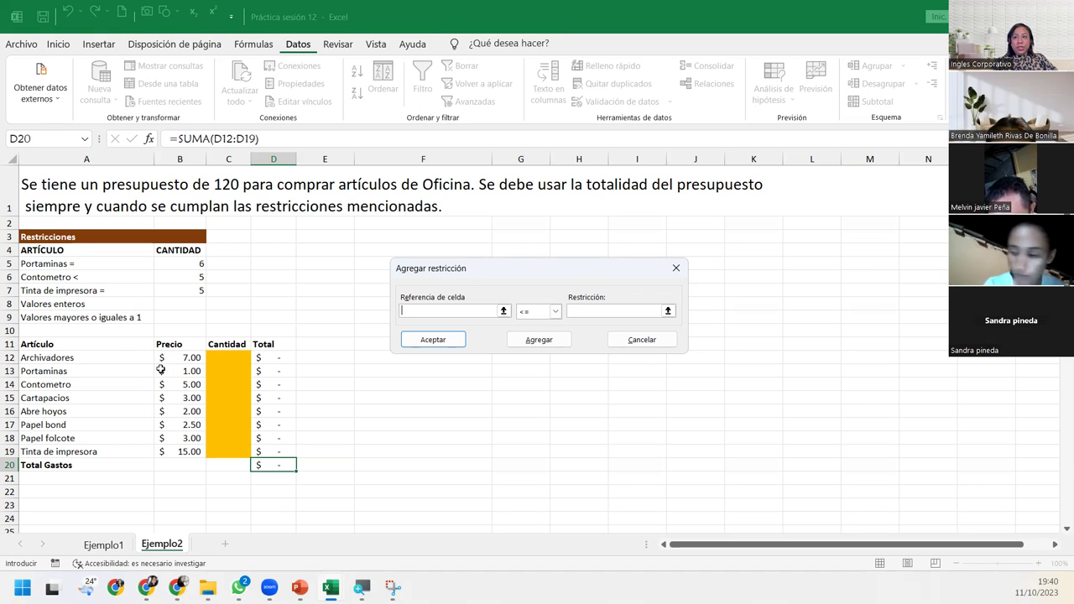
click(230, 369)
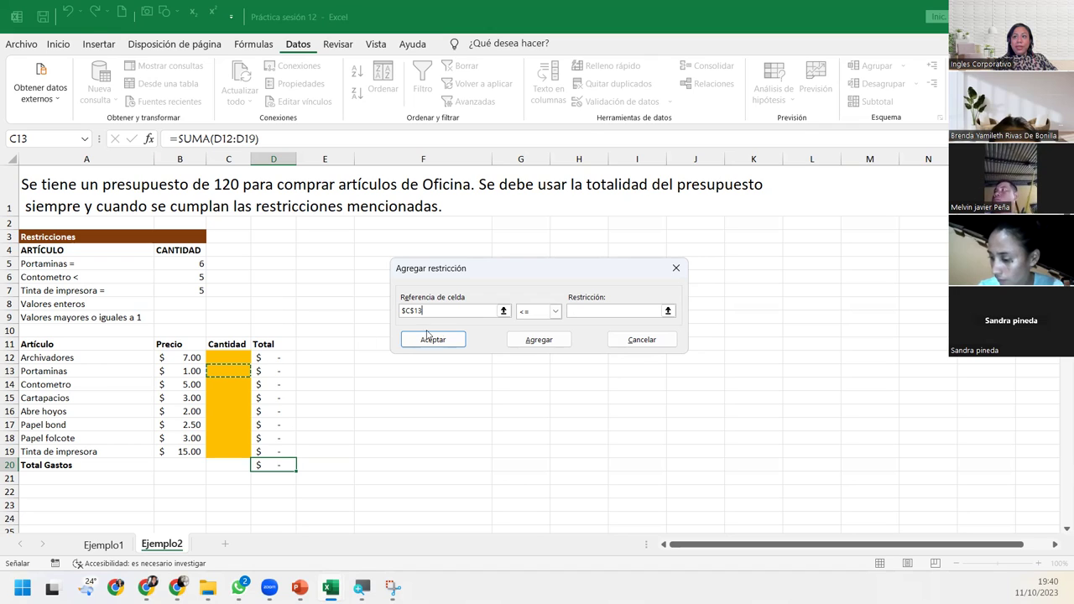
click(529, 310)
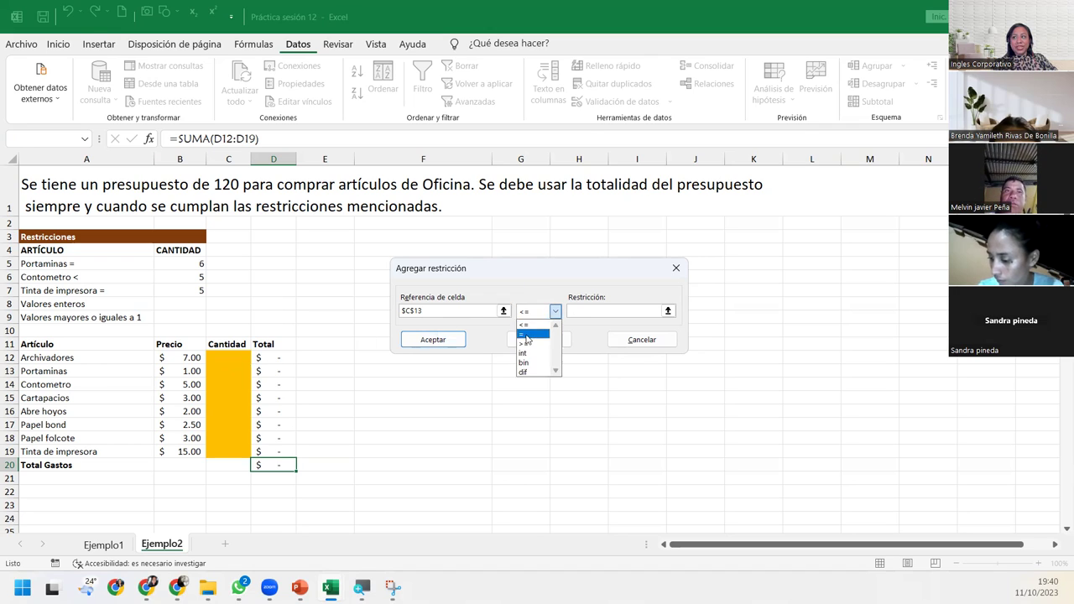
click(527, 330)
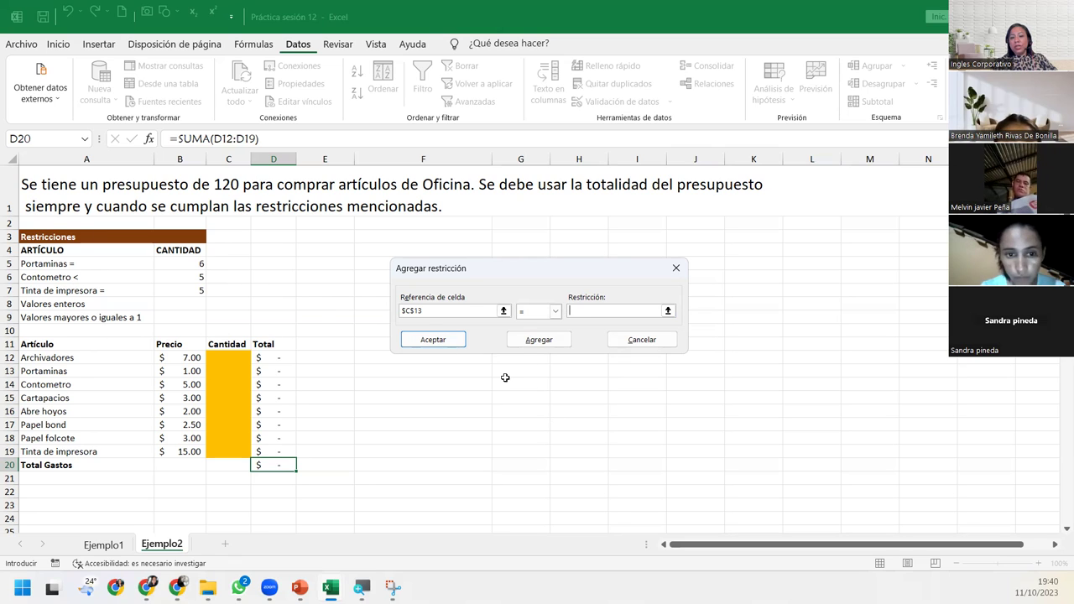
text(6)
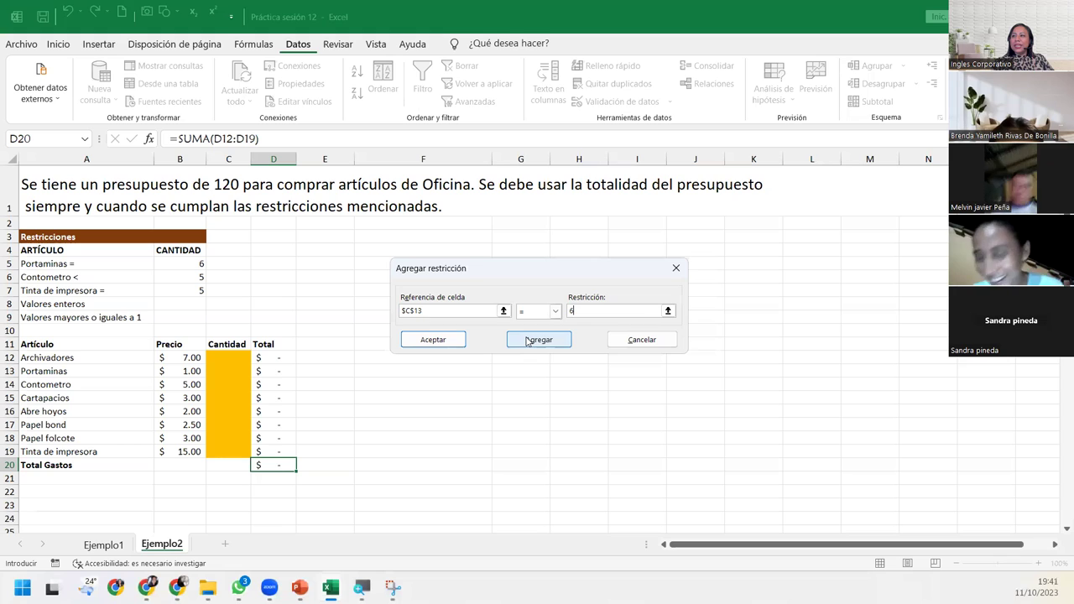
Add the Portaminas constraint and start a new one on Contometro cell $C$14.
click(527, 341)
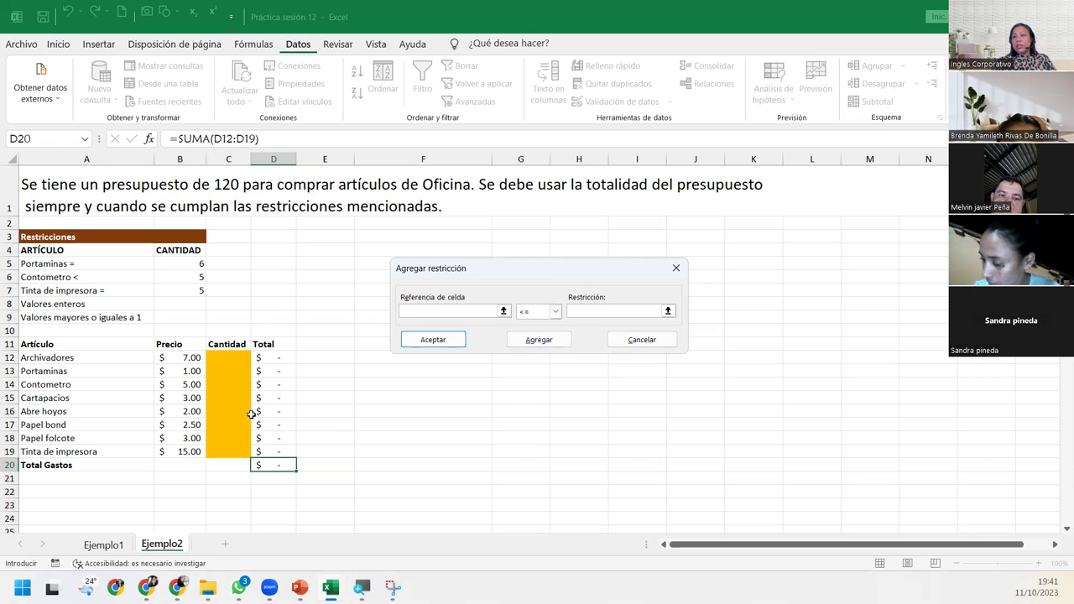
click(218, 385)
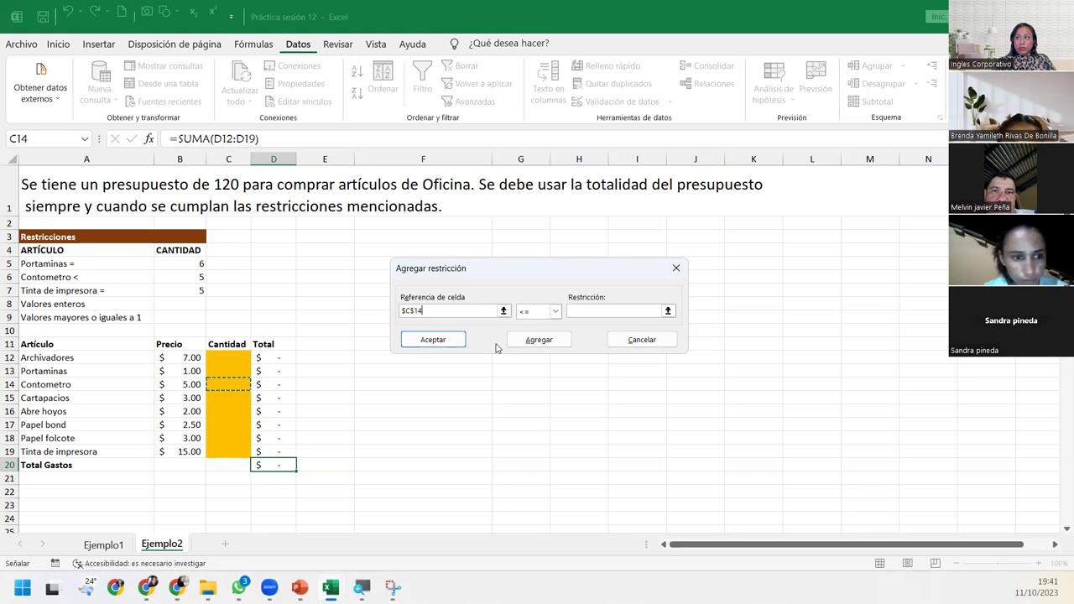
click(554, 312)
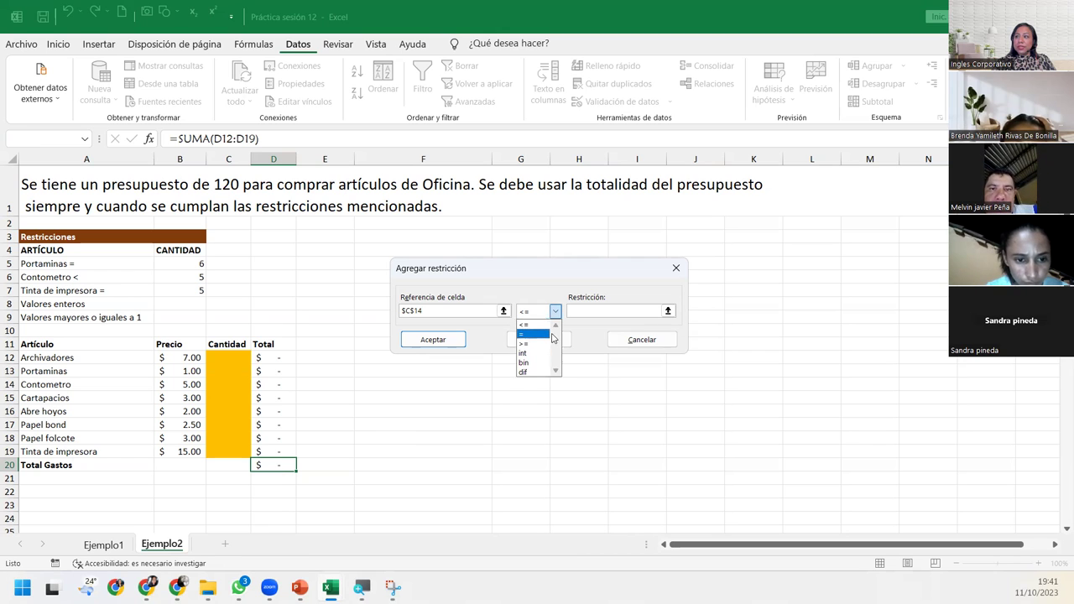
Add the constraint $C$14 <= 5 limiting the Contometro quantity.
click(555, 312)
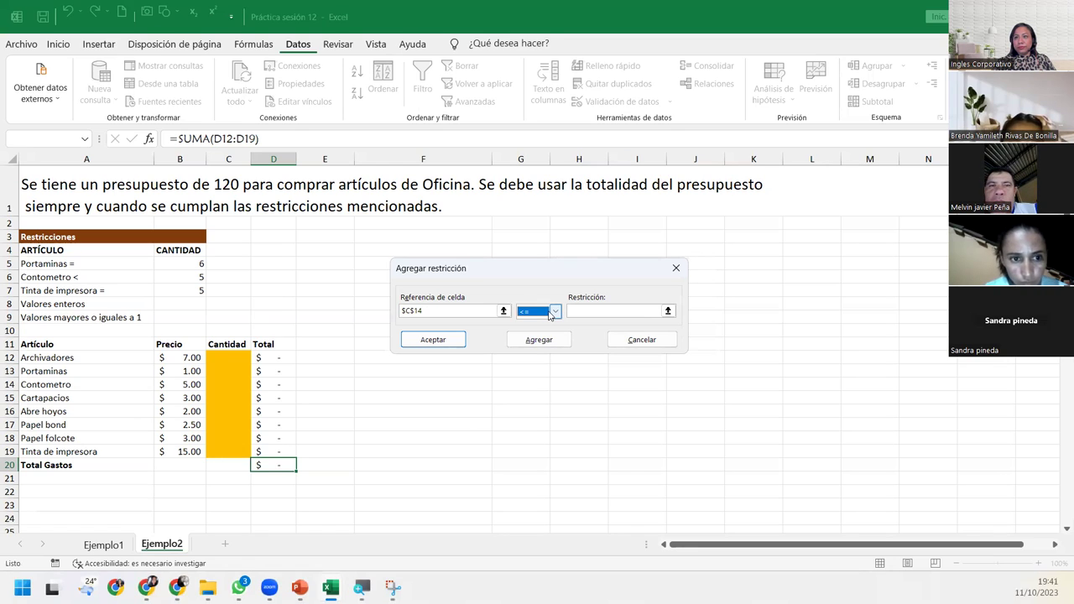
click(550, 313)
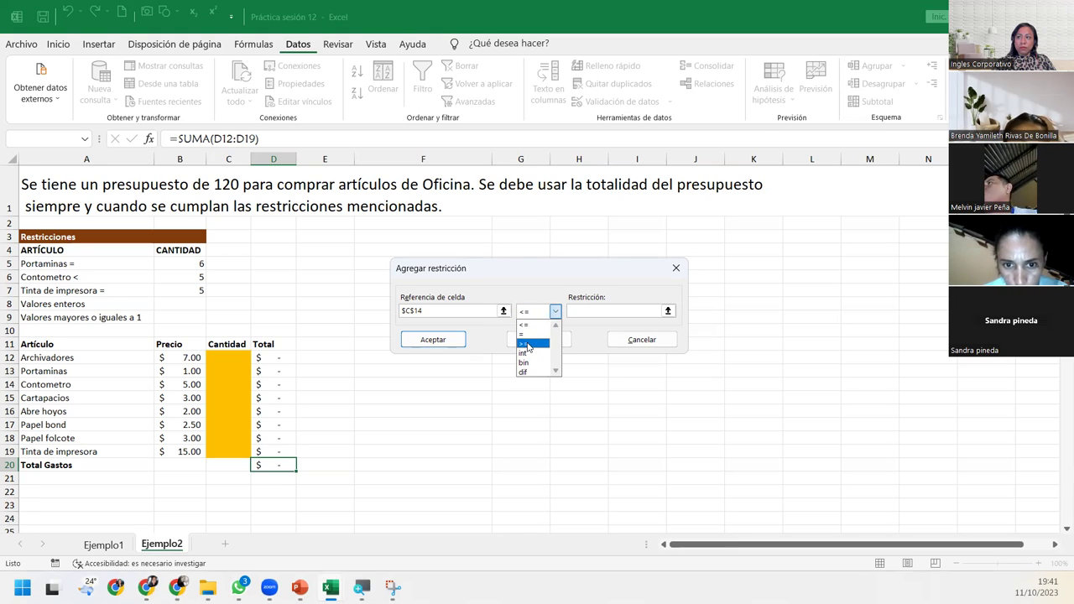
click(552, 324)
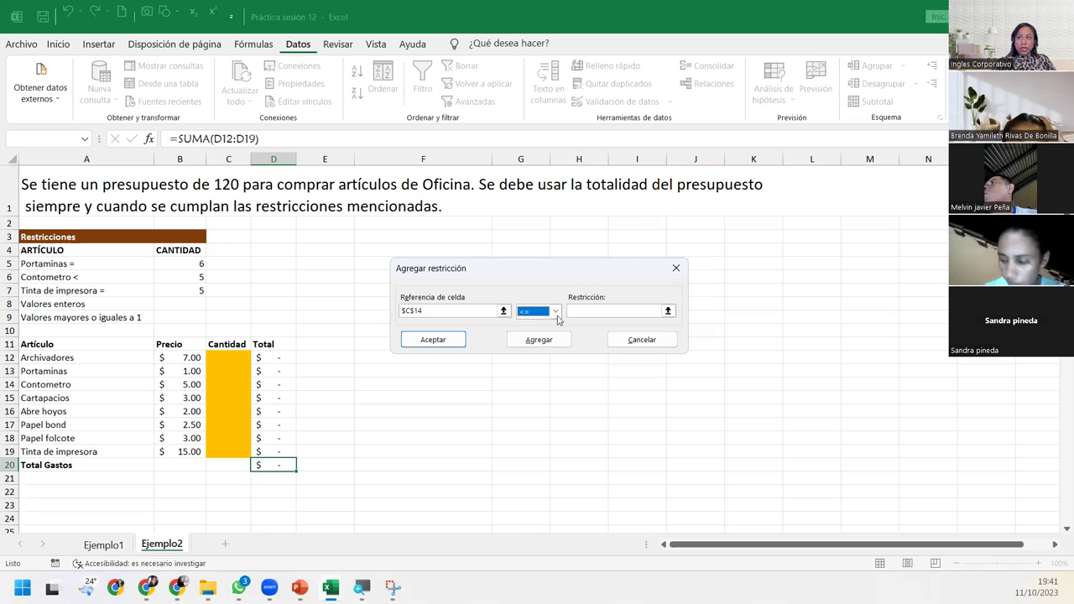
click(589, 311)
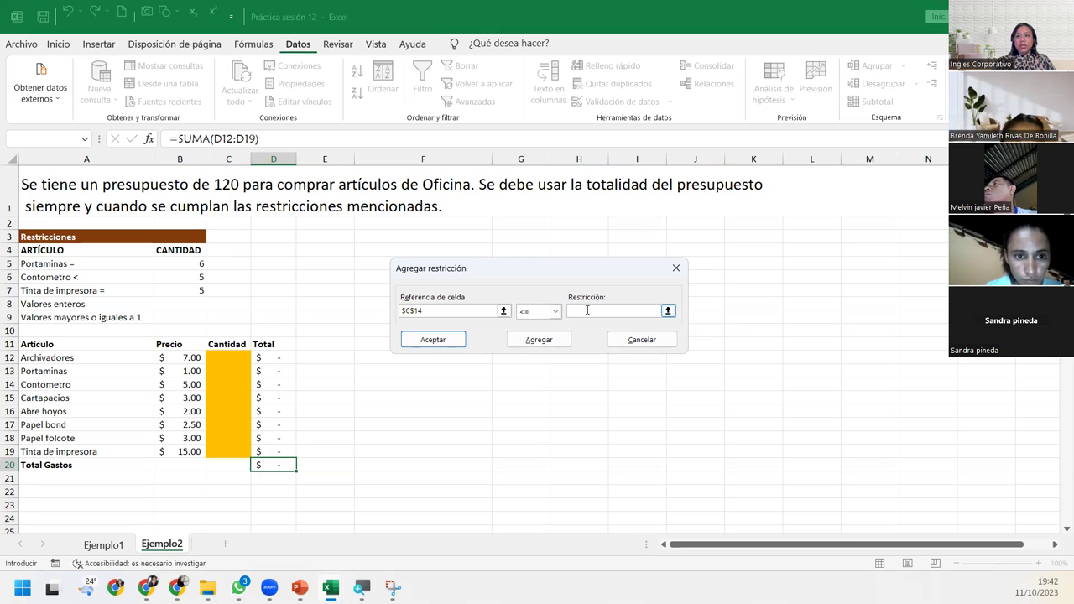
text(5)
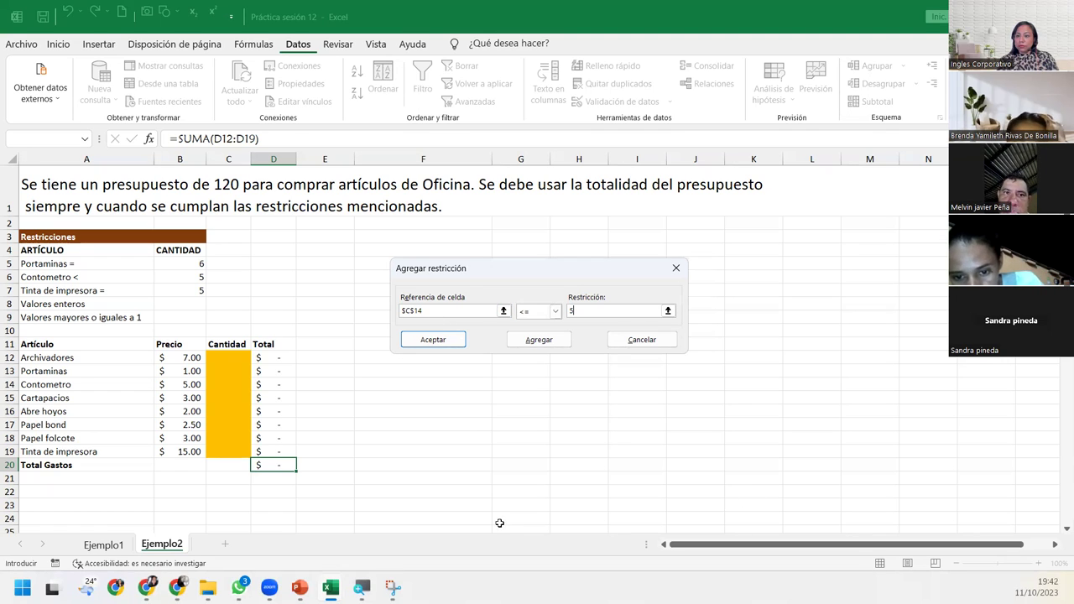
click(526, 344)
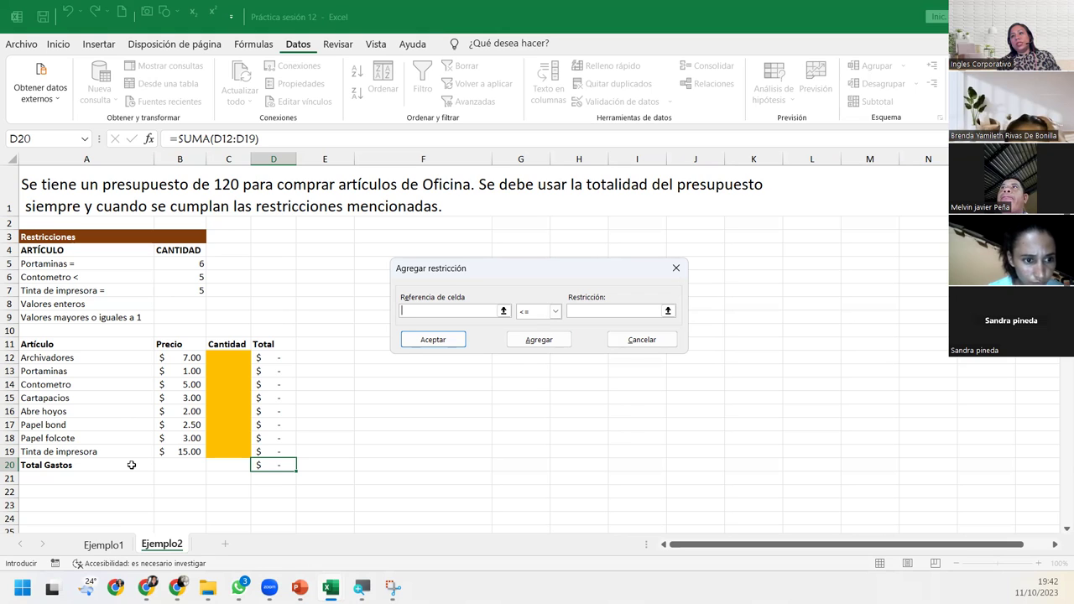
Add the constraint $C$19 = 5 for the Tinta de impresora quantity.
click(223, 448)
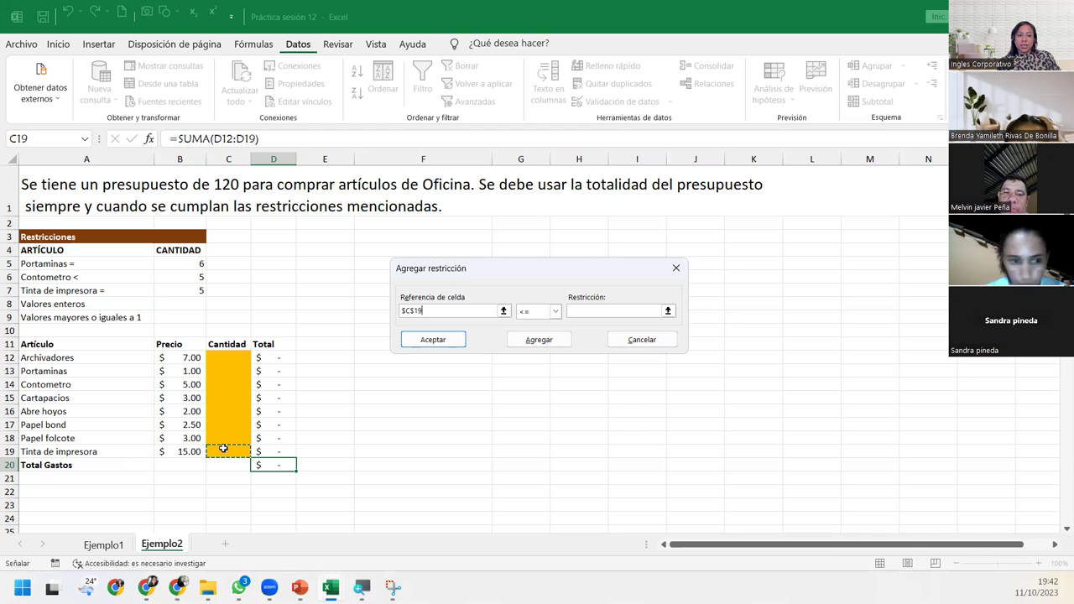
click(545, 313)
click(528, 332)
click(576, 310)
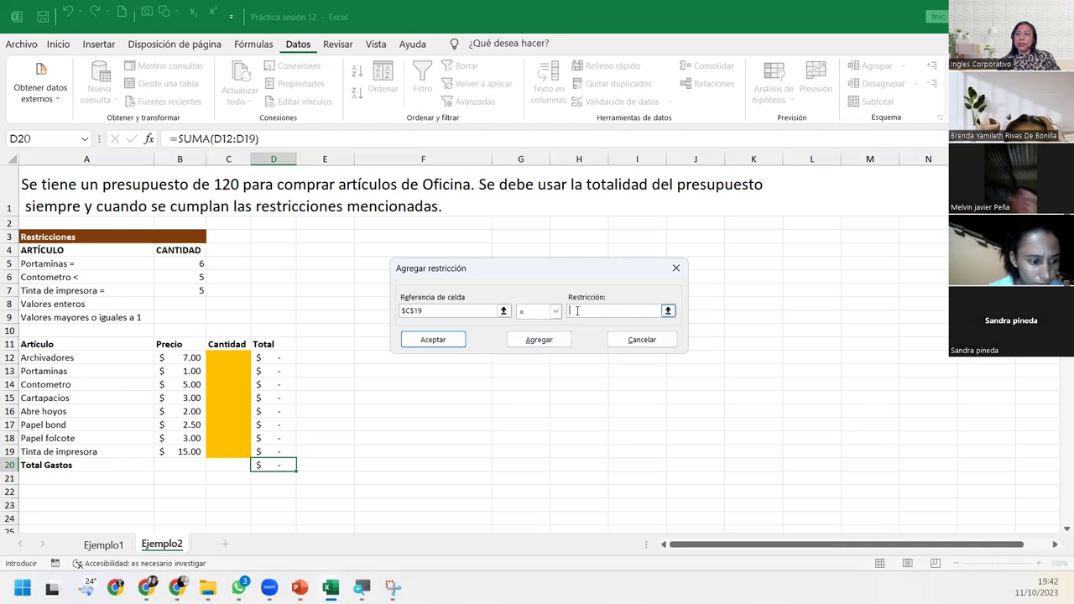
text(5)
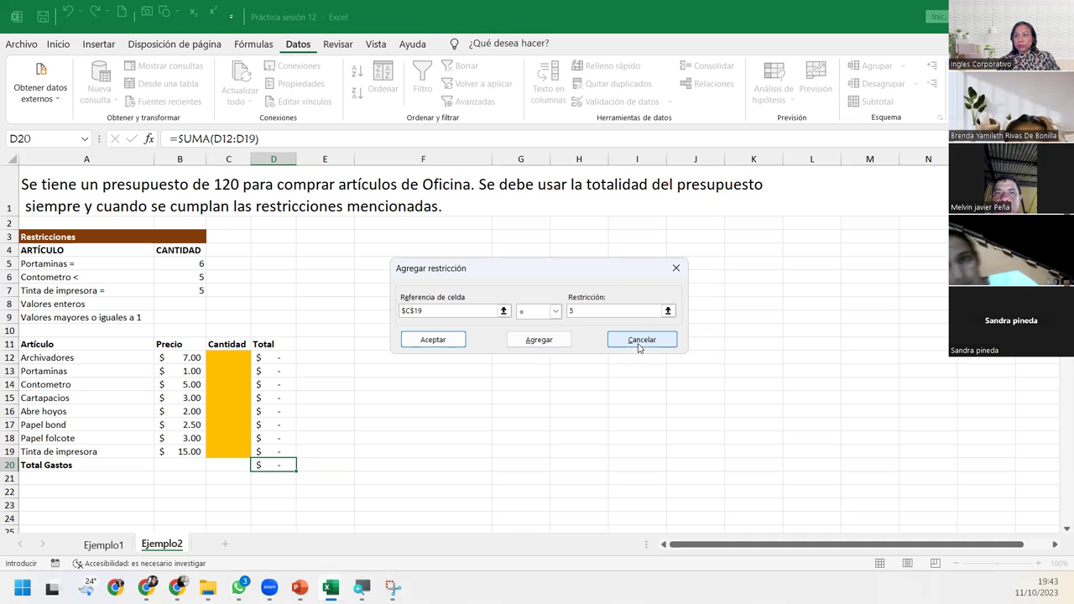
click(543, 342)
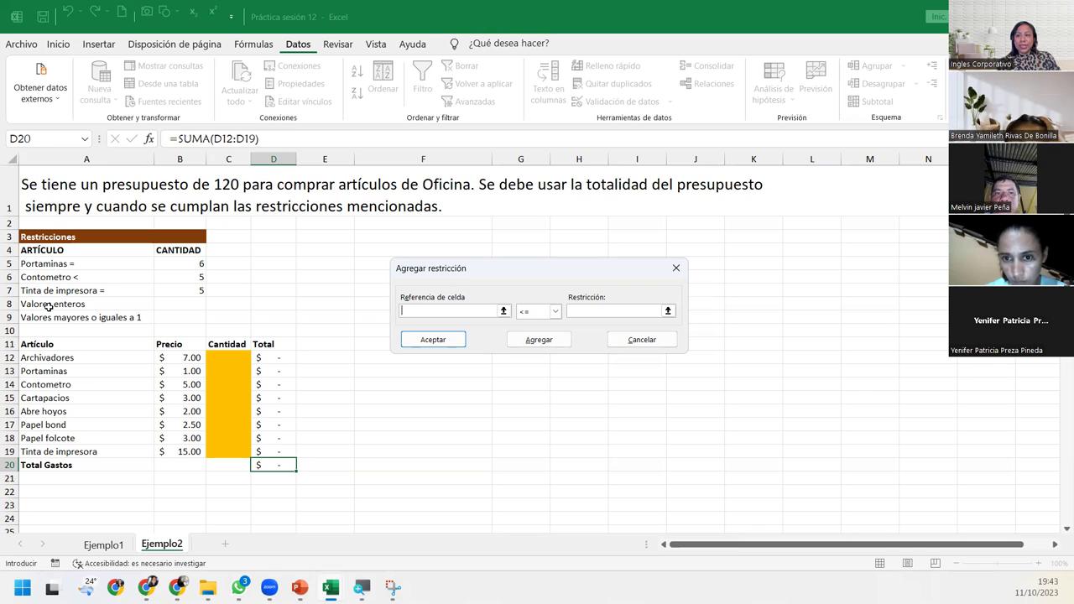
Add an int constraint making the quantities $C$12:$C$19 whole numbers.
click(233, 355)
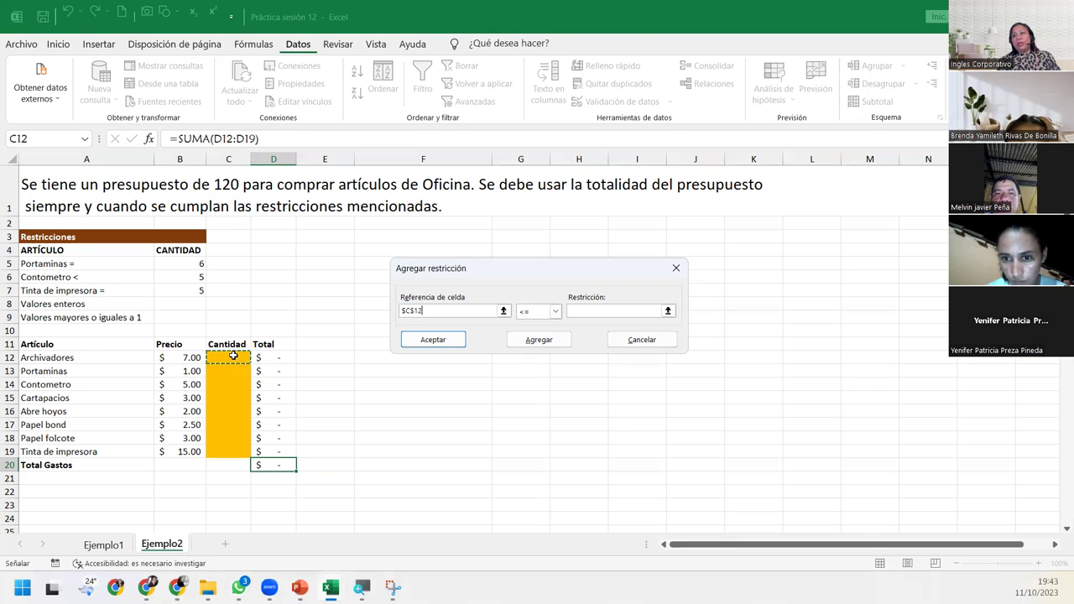
drag(234, 356, 247, 453)
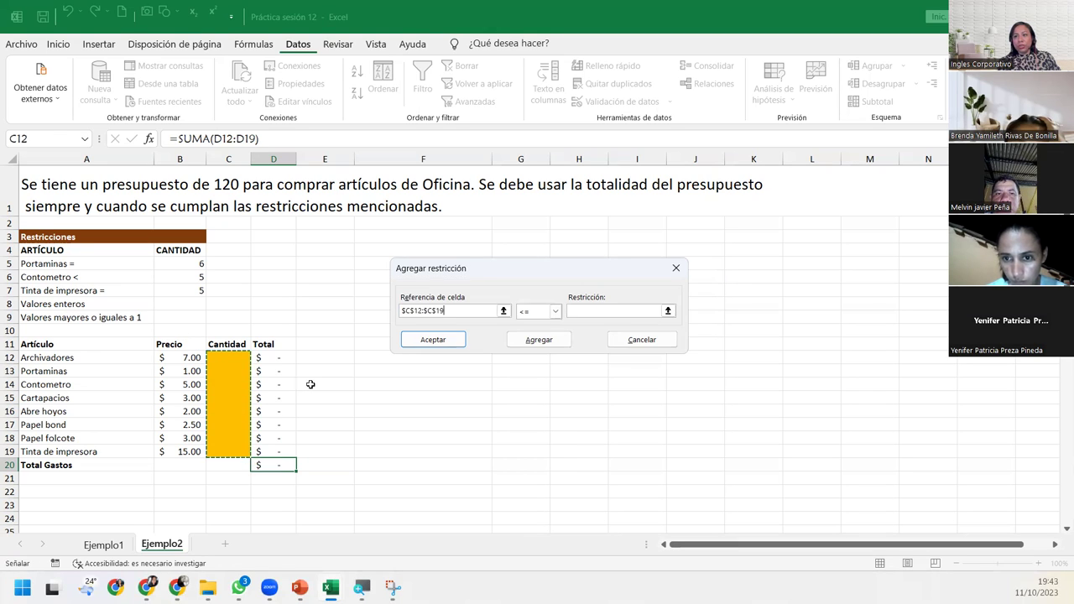
click(554, 312)
click(522, 353)
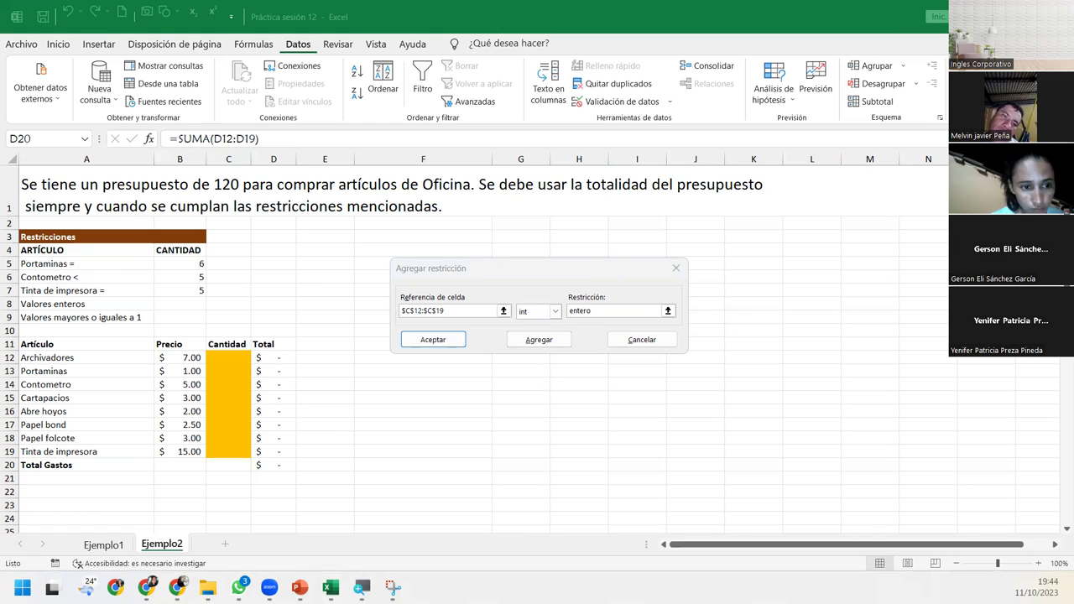
click(551, 279)
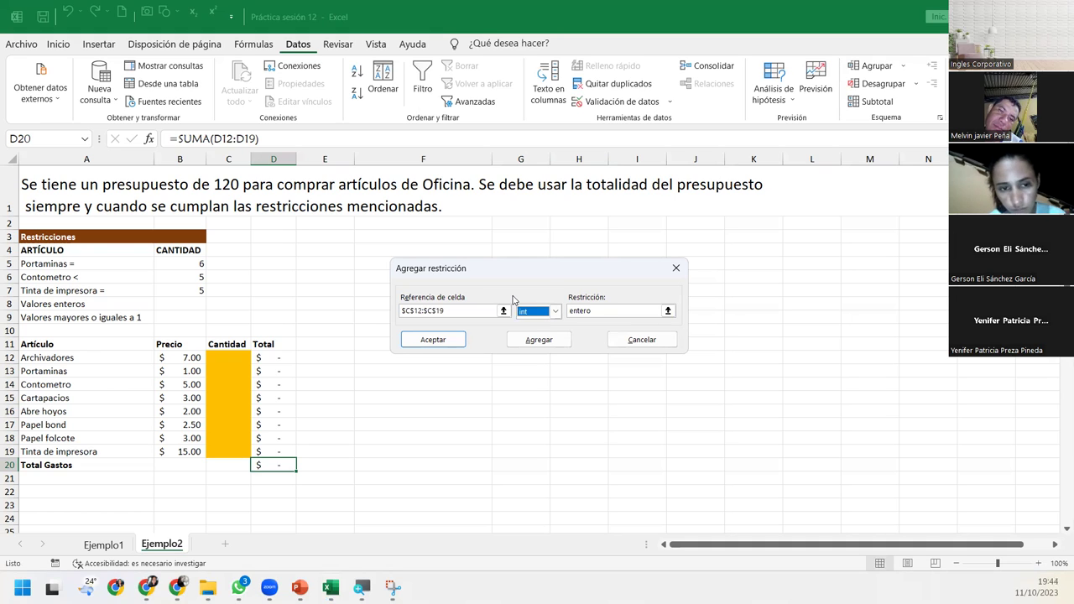
click(522, 344)
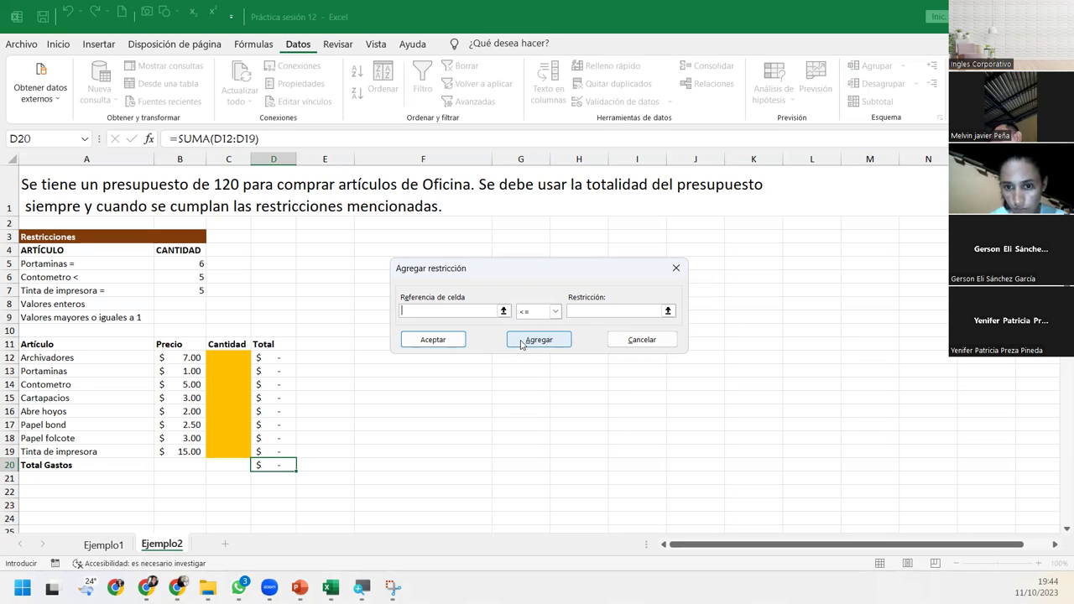
Draft the constraint $C$12:$C$19 >= 1 so every quantity is at least 1.
click(224, 357)
drag(224, 357, 225, 451)
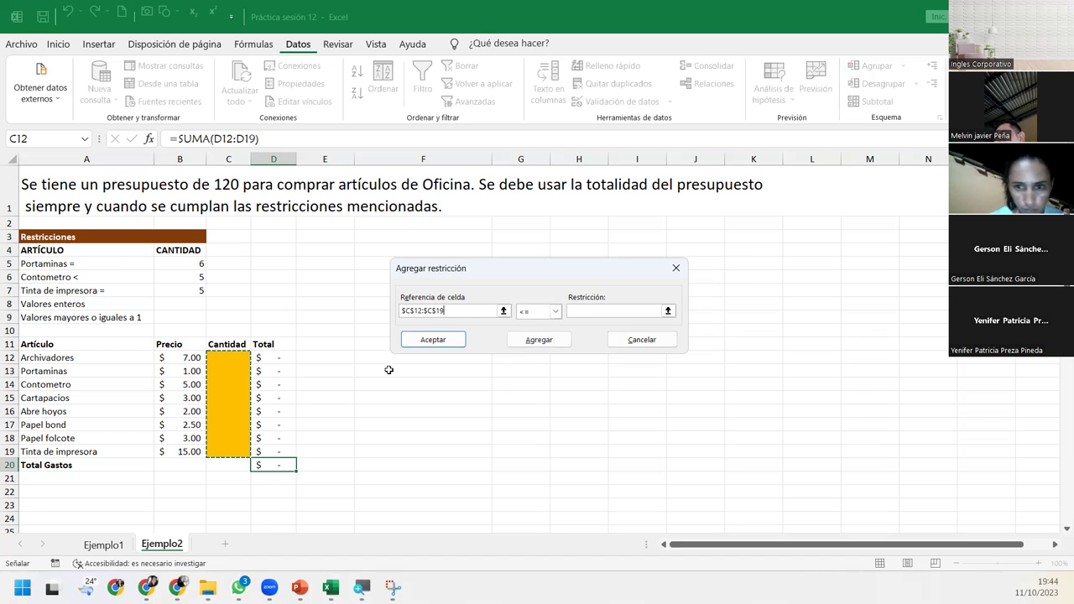
click(535, 314)
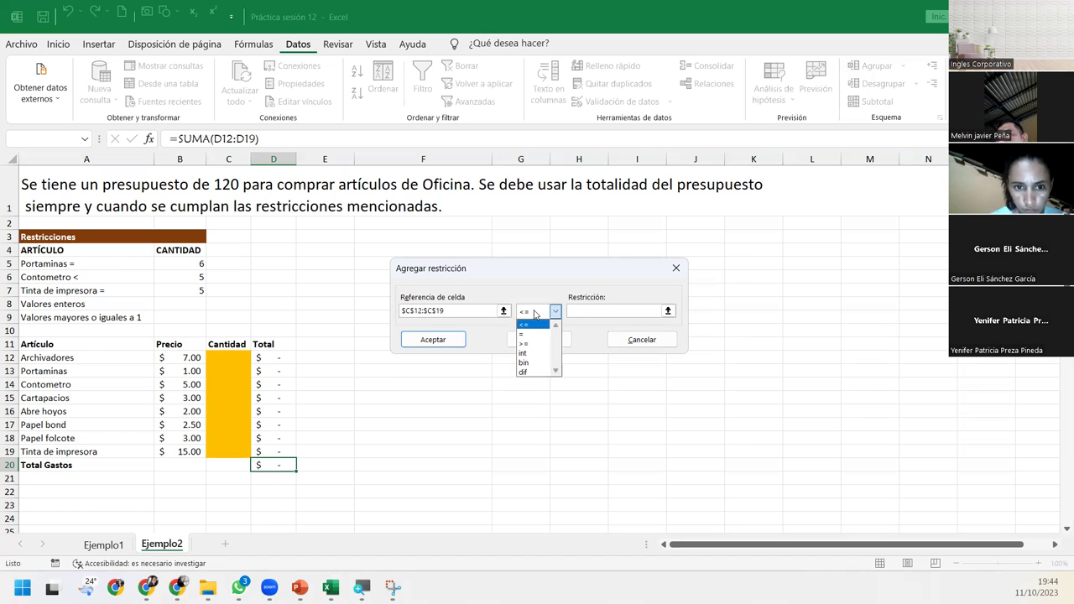
click(524, 344)
click(578, 310)
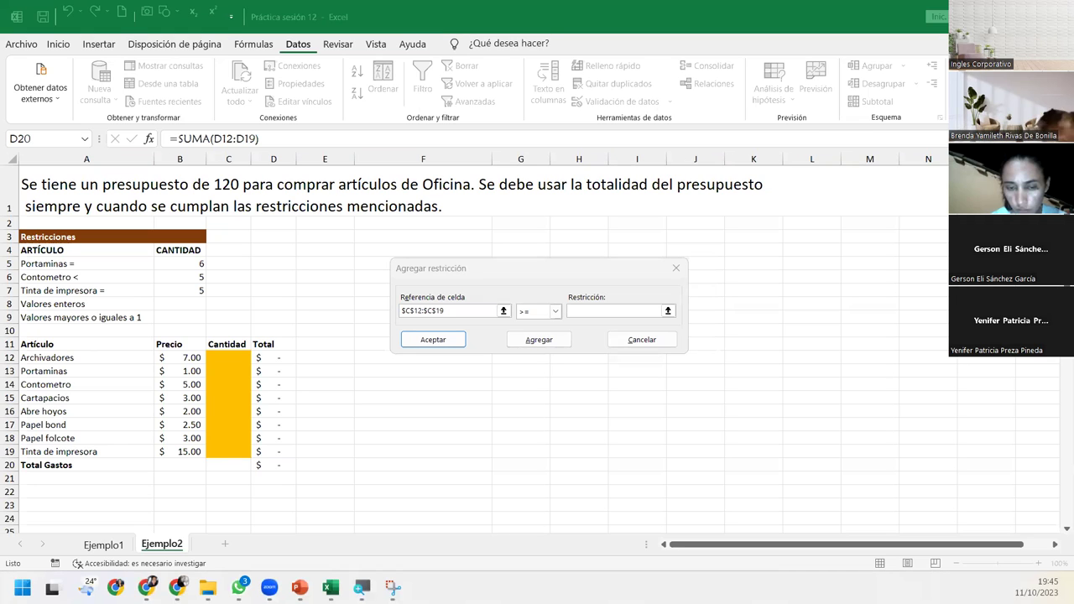
click(607, 307)
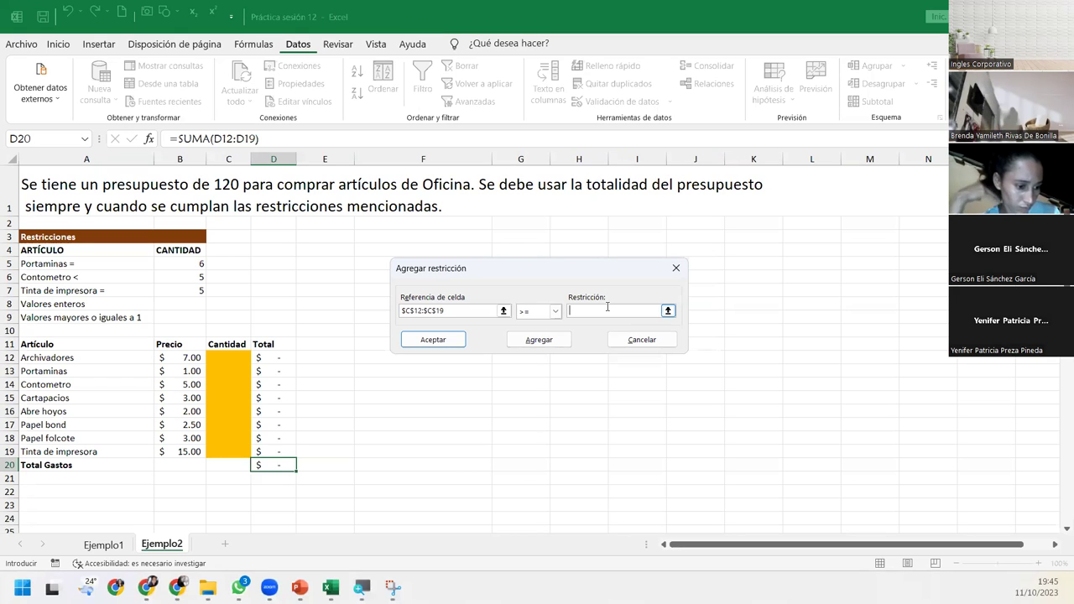
text(1)
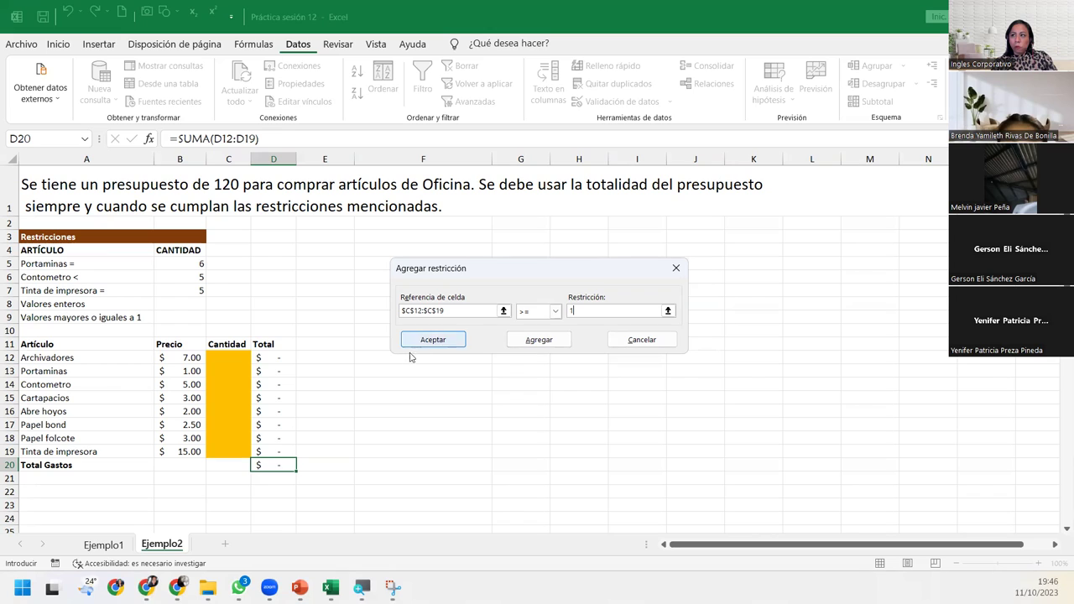
Add the $C$12:$C$19 >= 1 constraint, giving five constraints with Simplex LP.
click(455, 348)
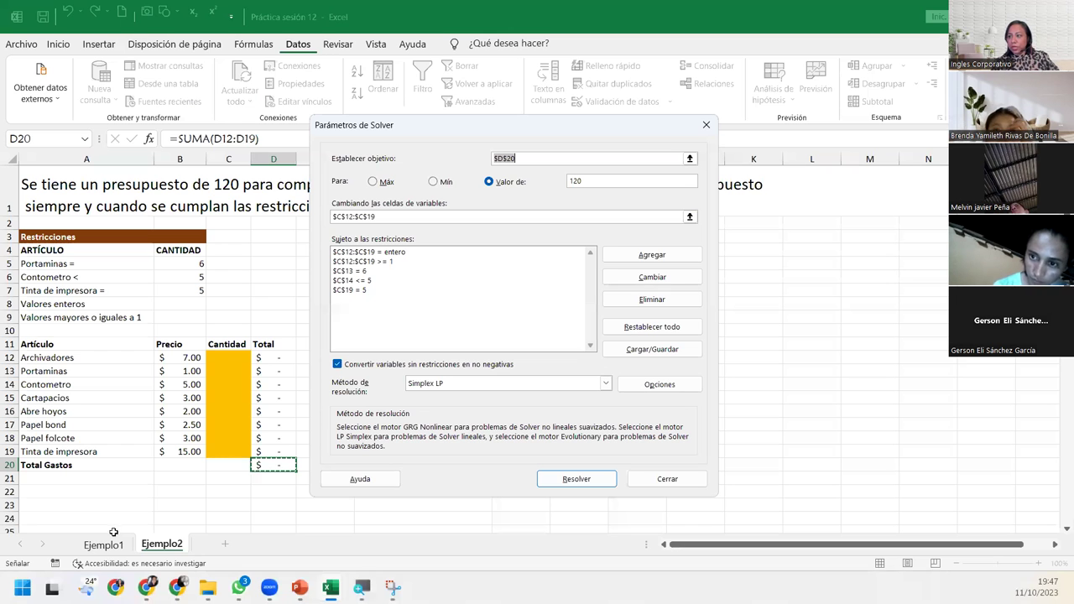
Run Solver to get integer quantities 3, 6, 1, 1, 1, 2, 1, 5 totalling $120.00.
click(575, 478)
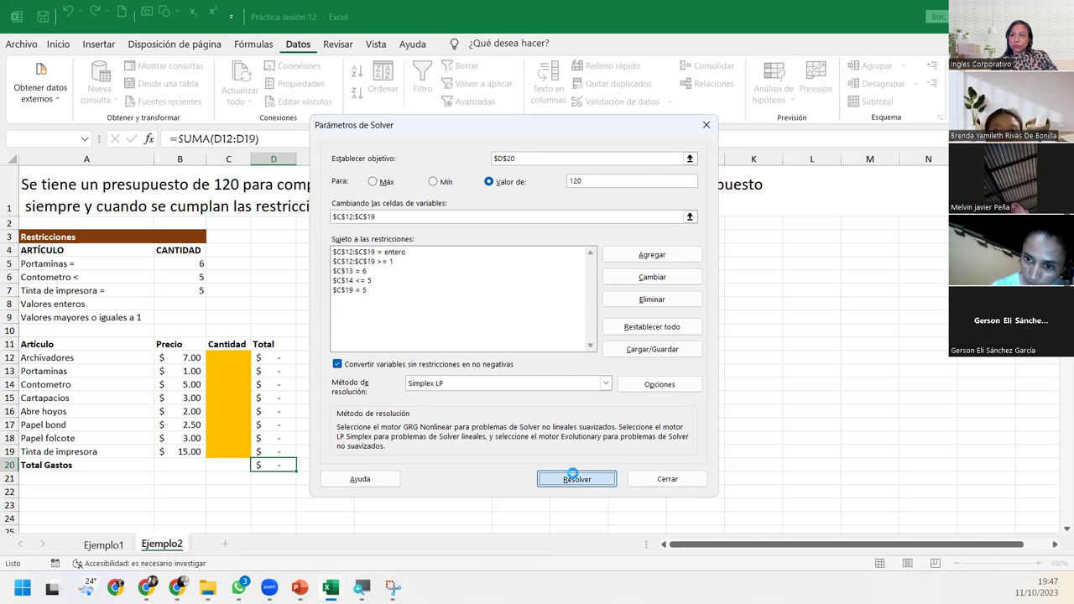
drag(278, 164, 578, 245)
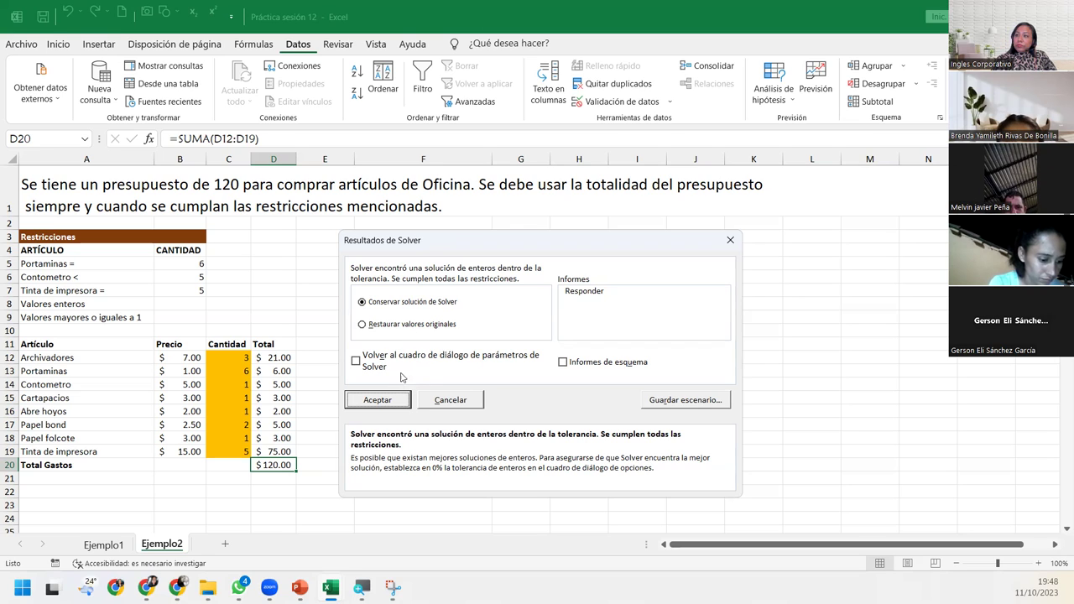
Keep the solution, return to Solver Parameters and select the $C$13 = 6 constraint.
click(359, 366)
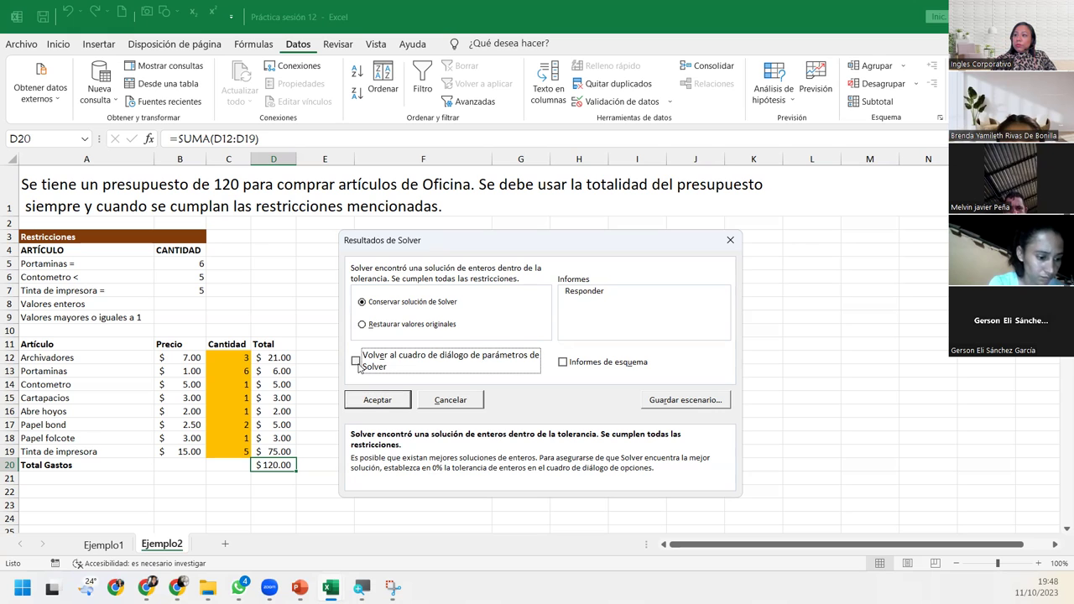
click(374, 403)
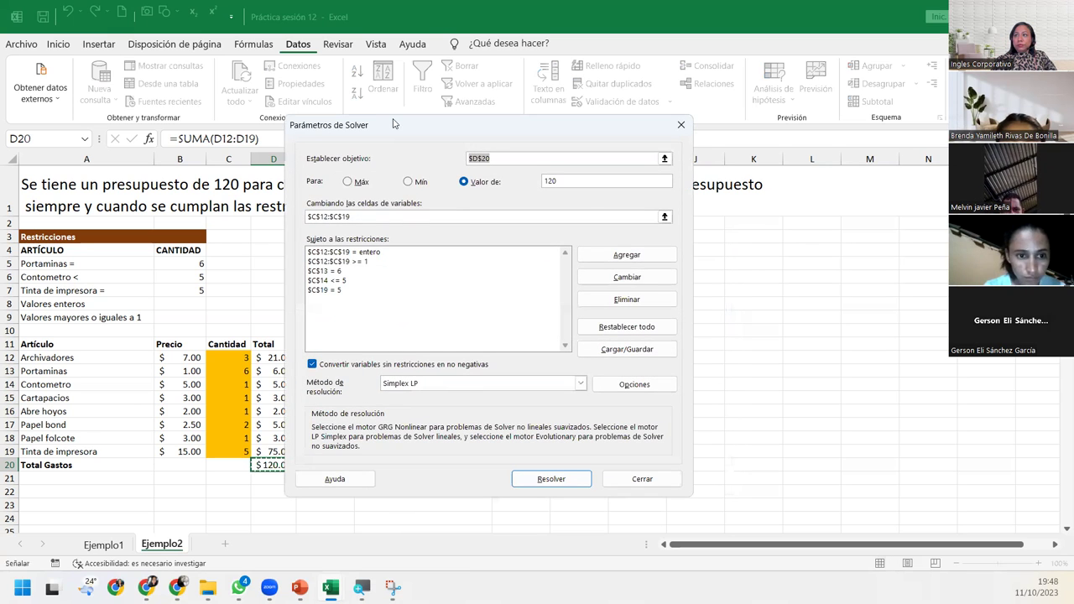
drag(398, 124, 480, 146)
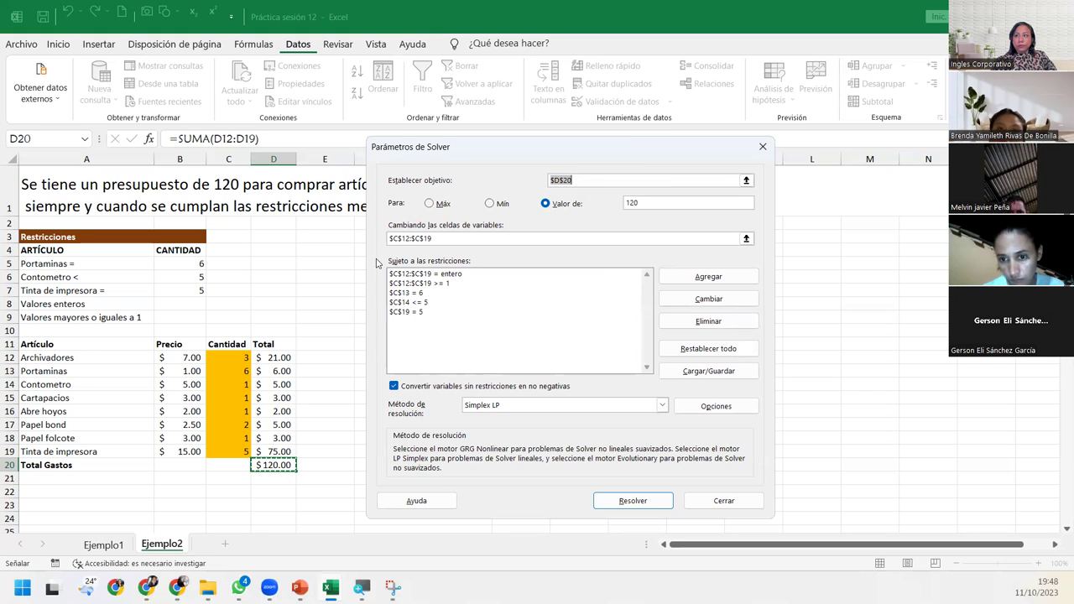
click(417, 294)
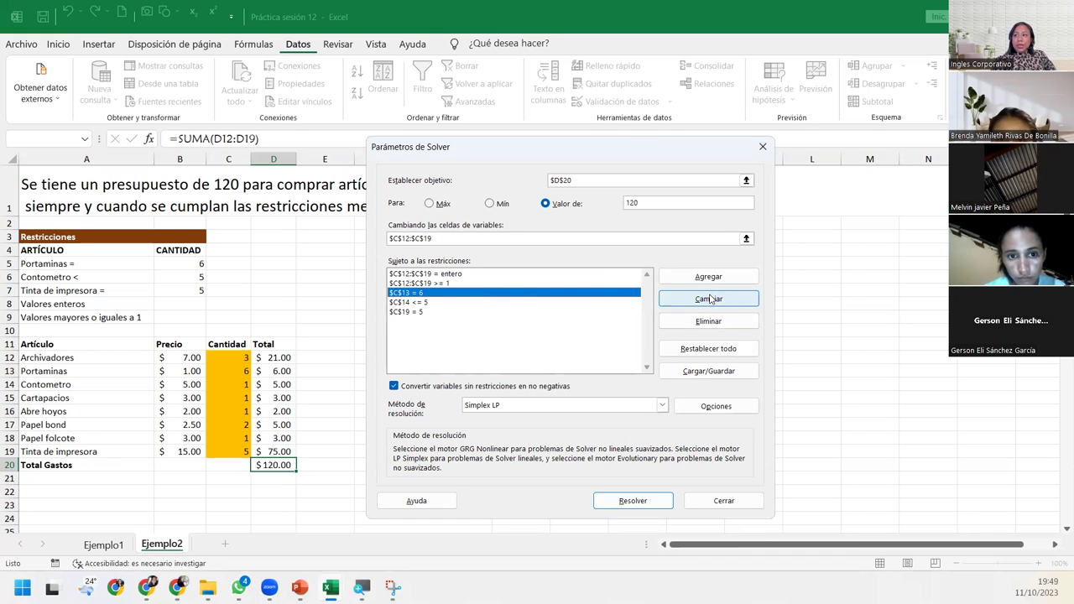
Change the Portaminas constraint from the constant 6 to $C$13 = $B$5.
click(709, 299)
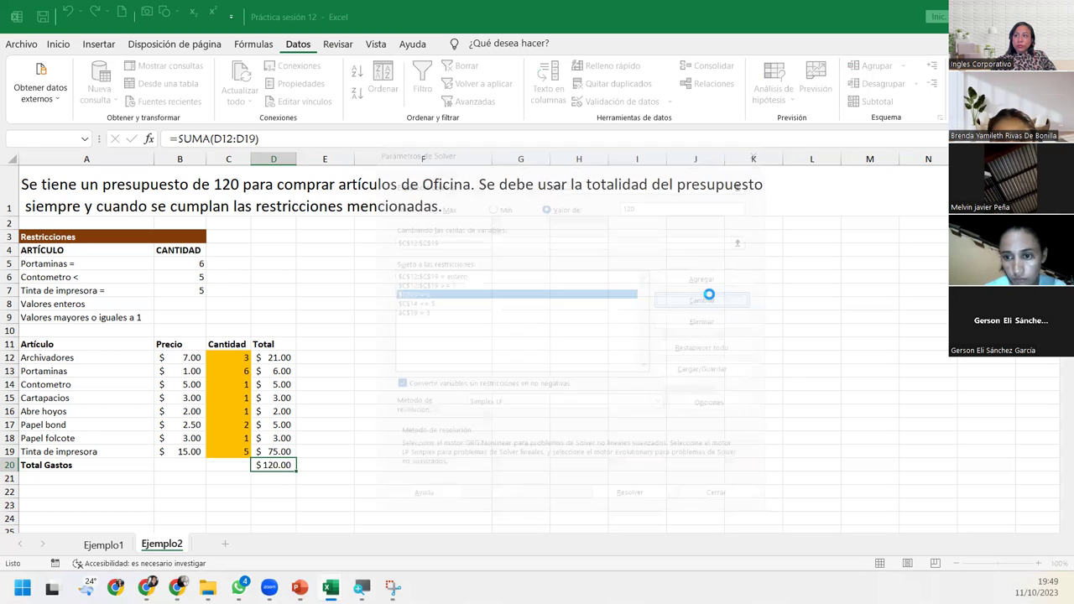
click(610, 333)
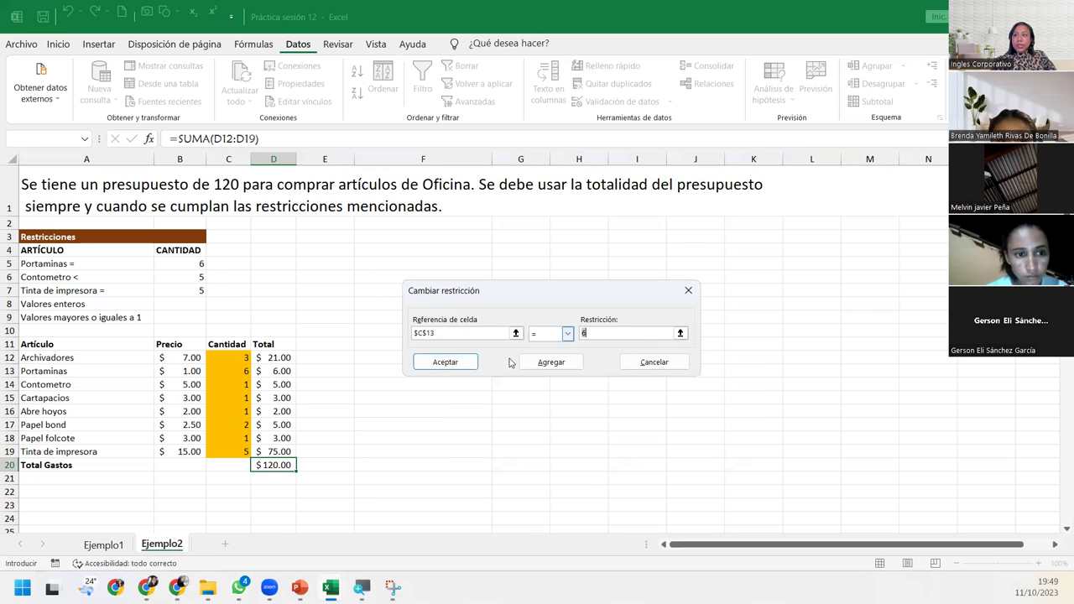
text(+)
click(177, 262)
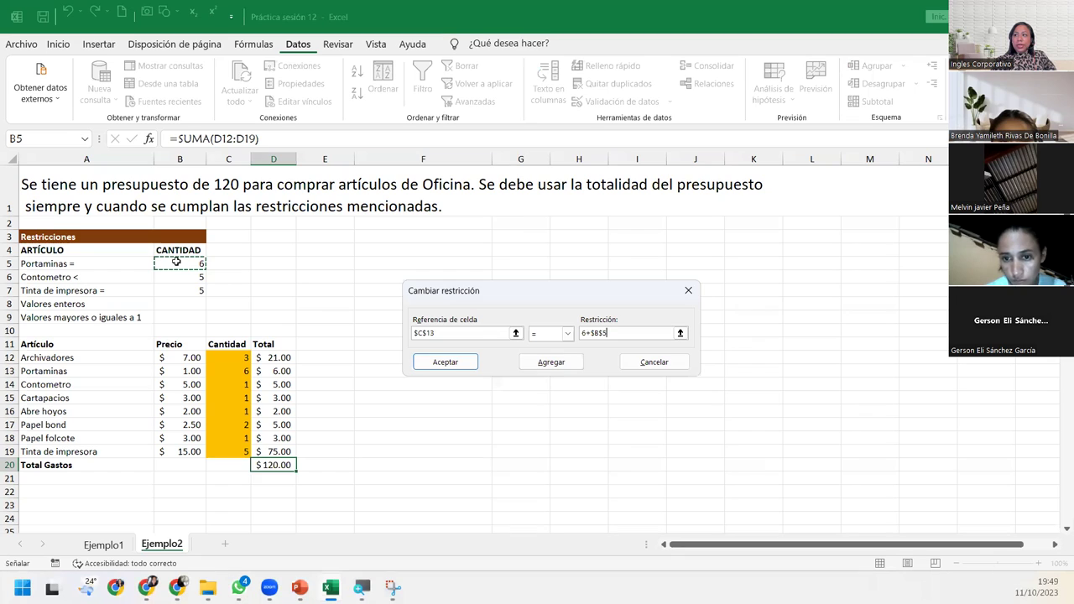
click(593, 333)
click(593, 333)
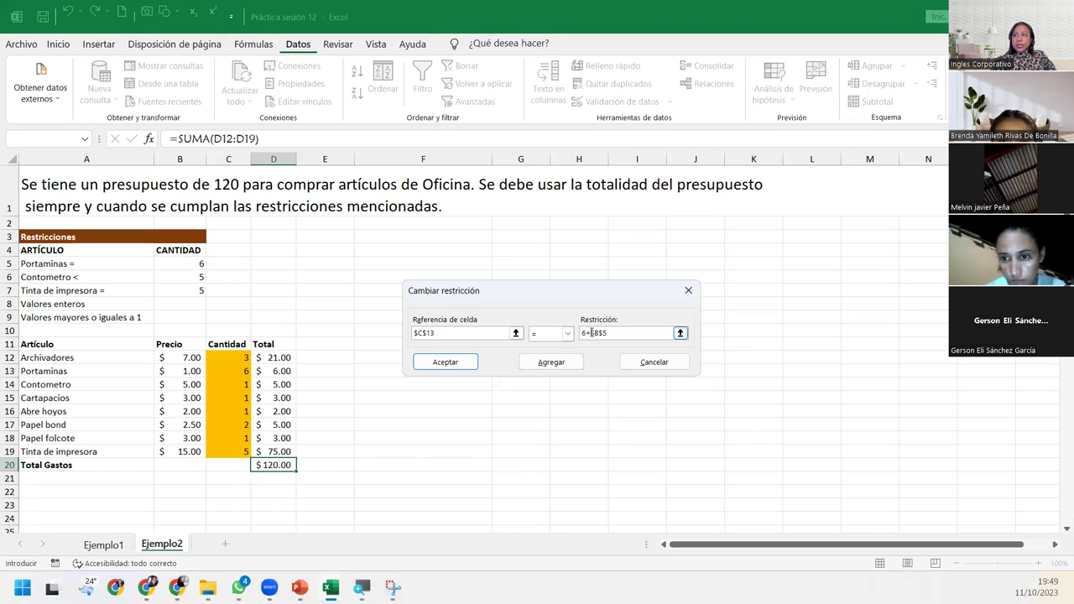
key(BackSpace)
key(BackSpace)
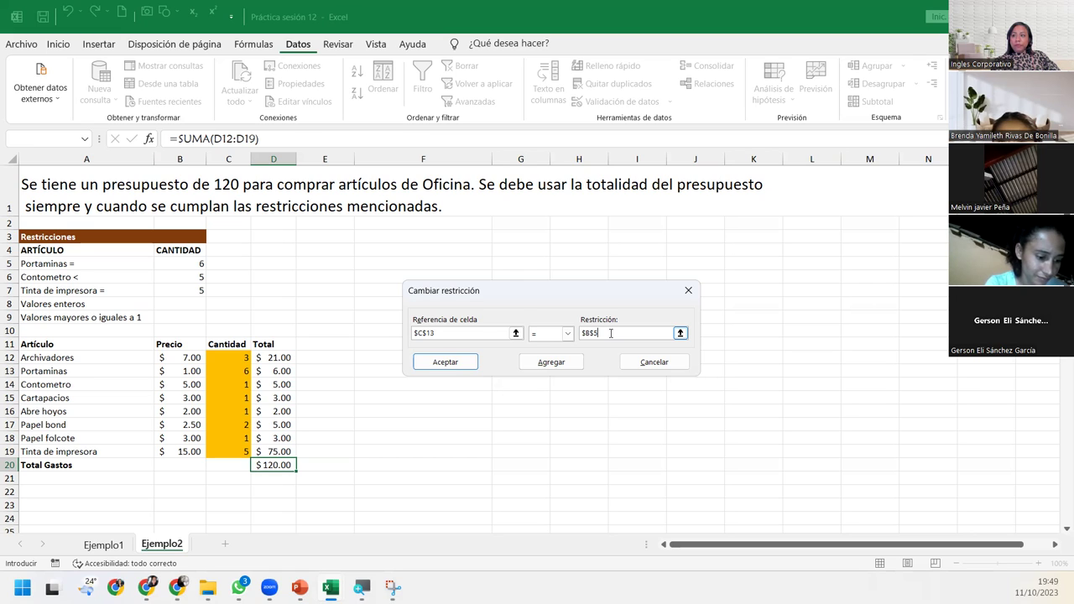
click(445, 363)
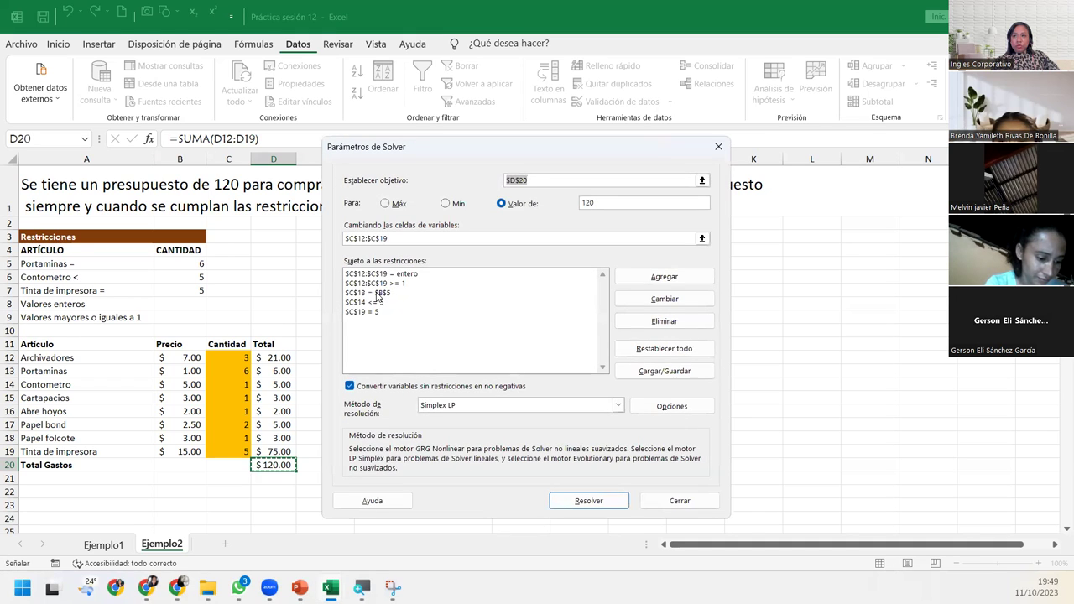
click(379, 302)
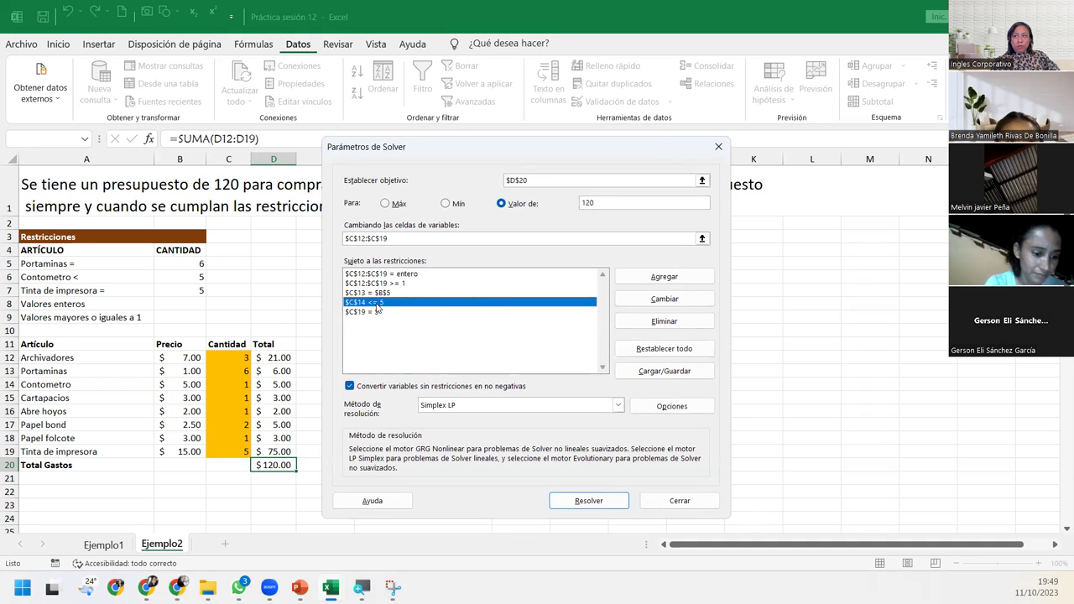
Replace the Contometro limit 5 with cell B6, so it reads $C$14 <= $B$6.
click(664, 299)
click(559, 333)
key(BackSpace)
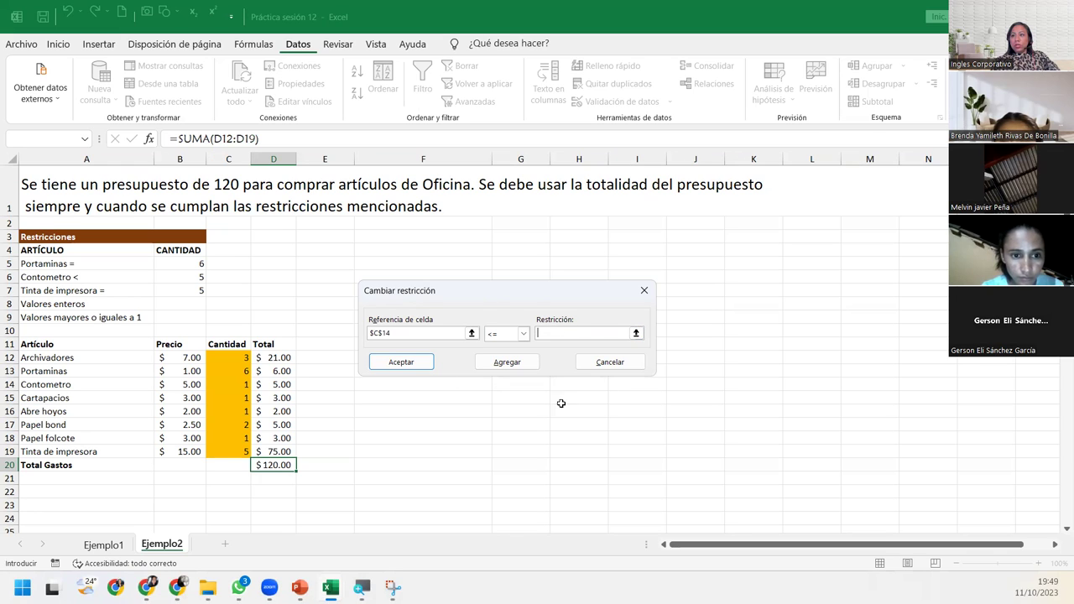
click(190, 276)
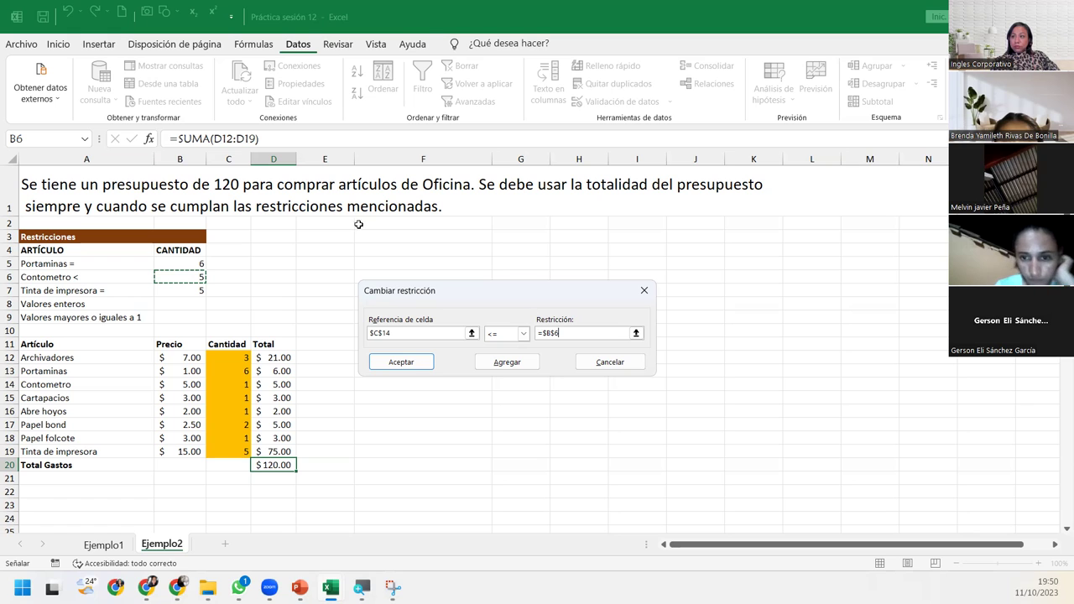
click(422, 362)
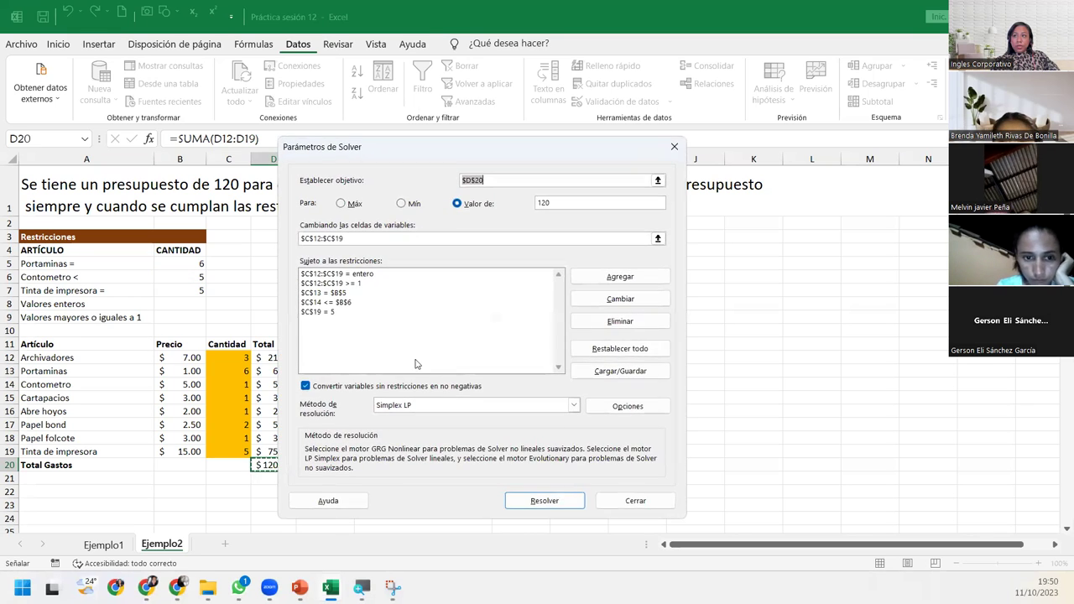
click(326, 313)
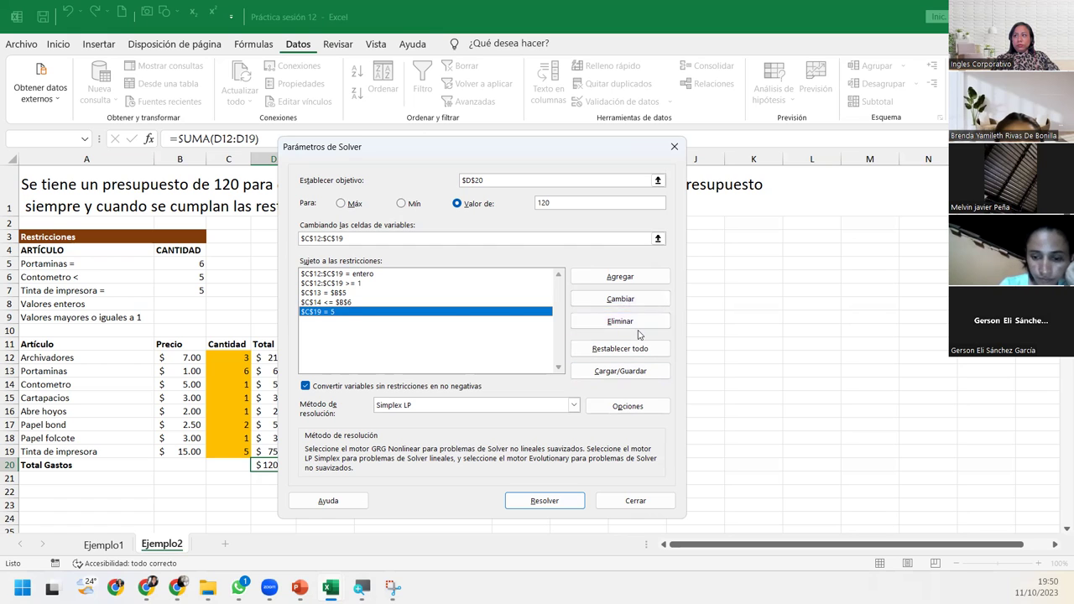
Replace the Tinta de impresora limit 5 with cell B7, giving $C$19 = $B$7.
click(621, 300)
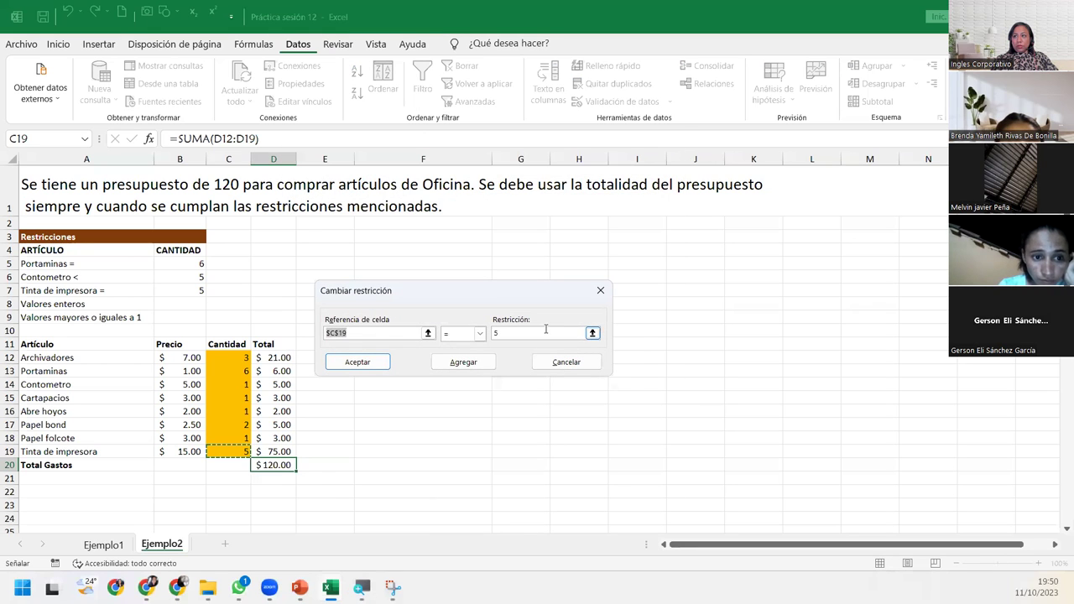
click(542, 329)
key(BackSpace)
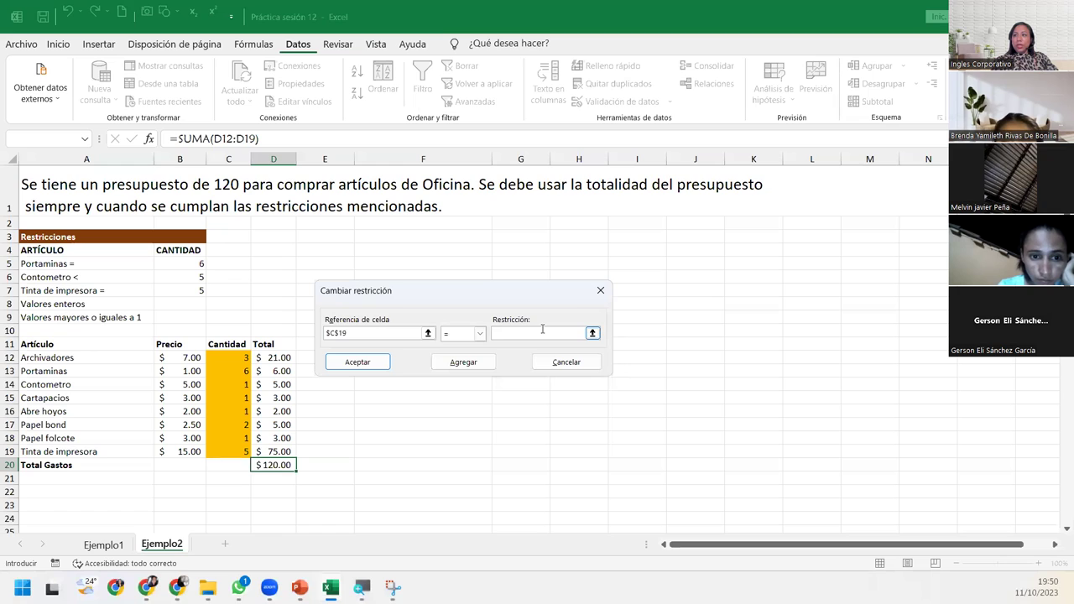
click(180, 289)
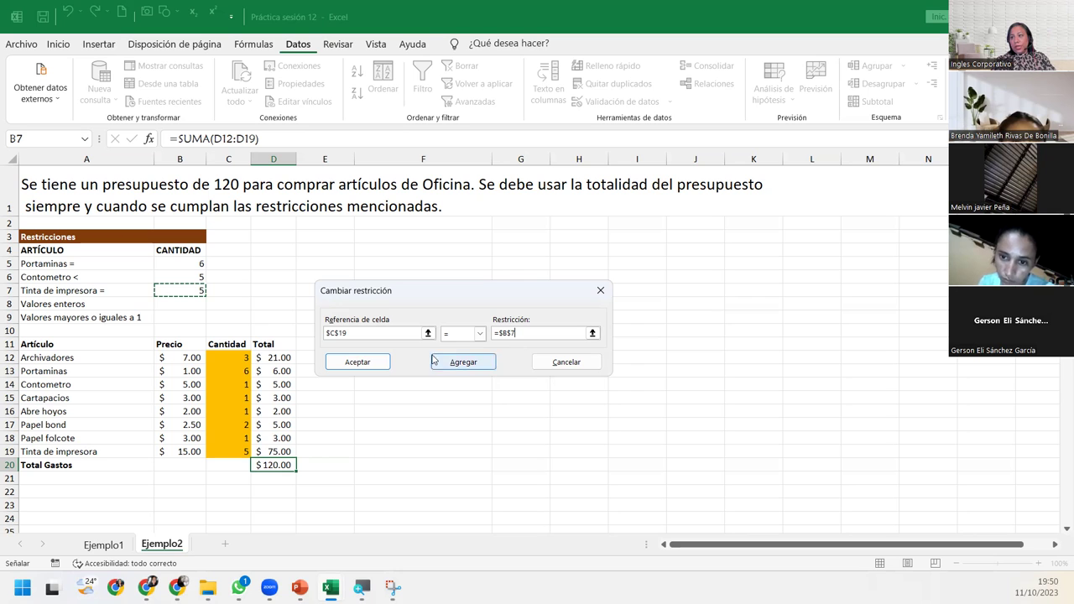
click(356, 361)
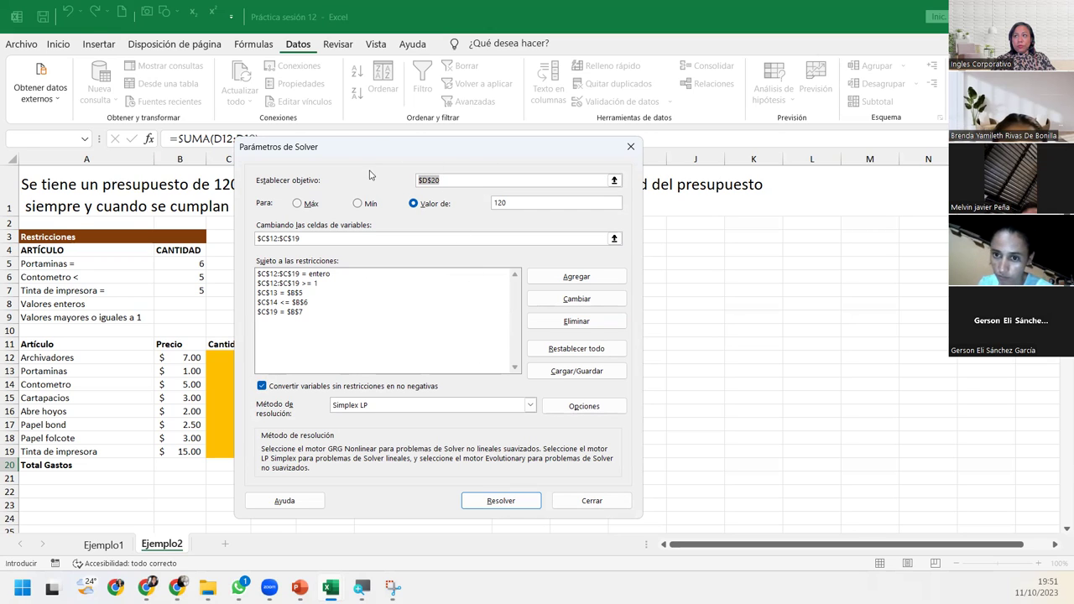
drag(375, 147, 517, 120)
Re-solve with the linked constraints, keeping quantities 3, 6, 1, 1, 1, 2, 1, 5.
click(642, 472)
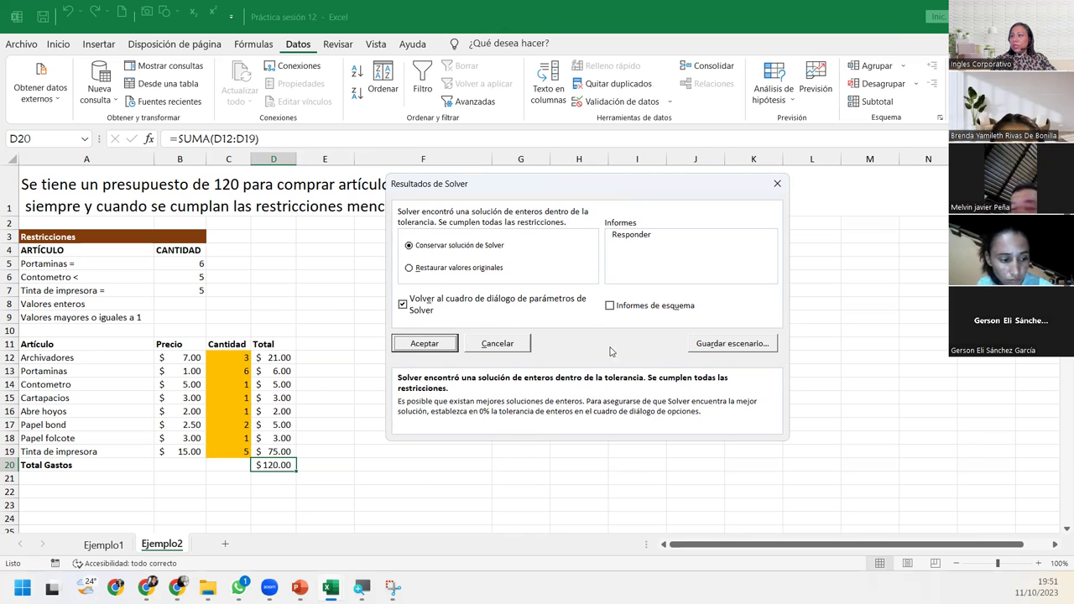
click(777, 183)
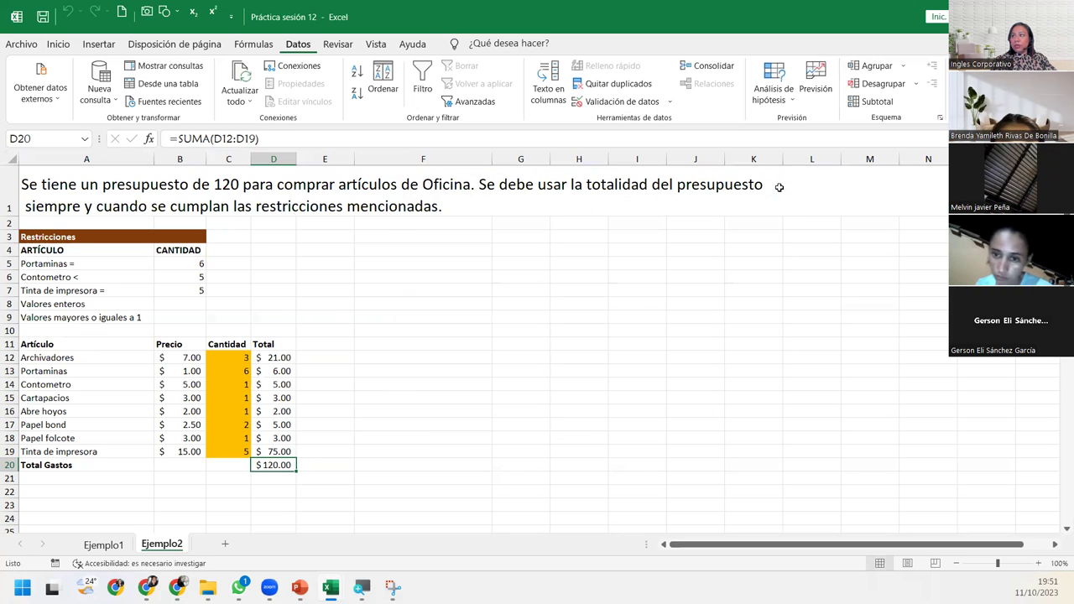
click(181, 276)
click(183, 264)
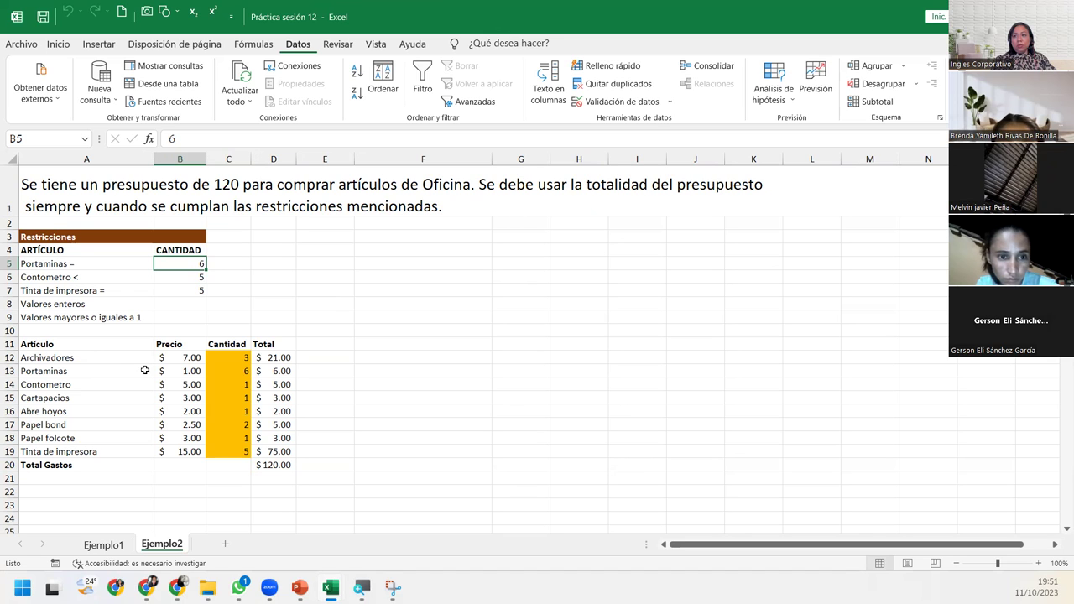
Enter 3 as the Portaminas requirement in B5.
text(3)
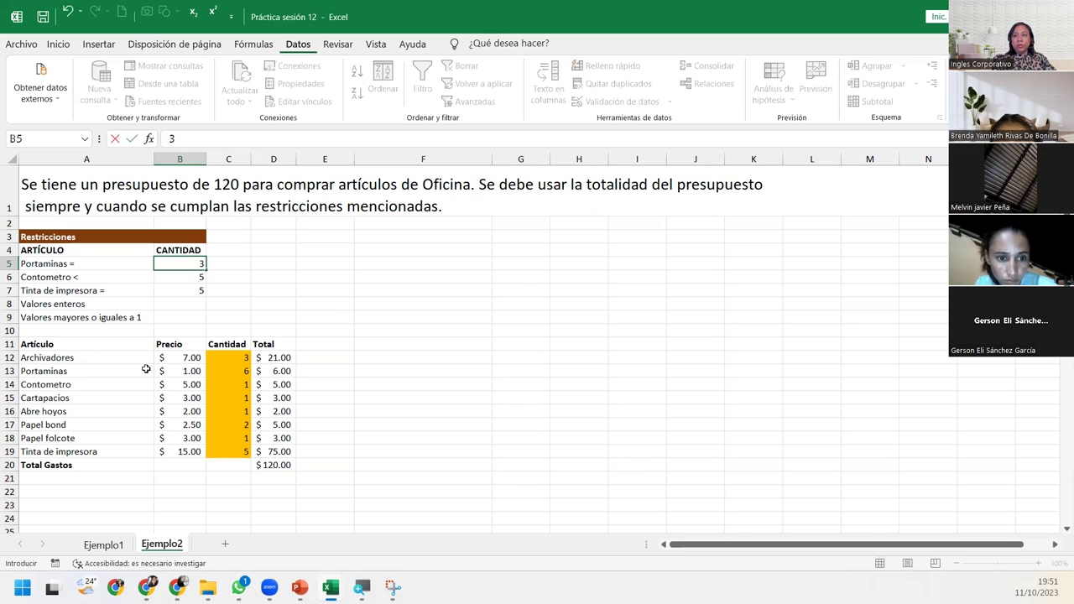
key(Return)
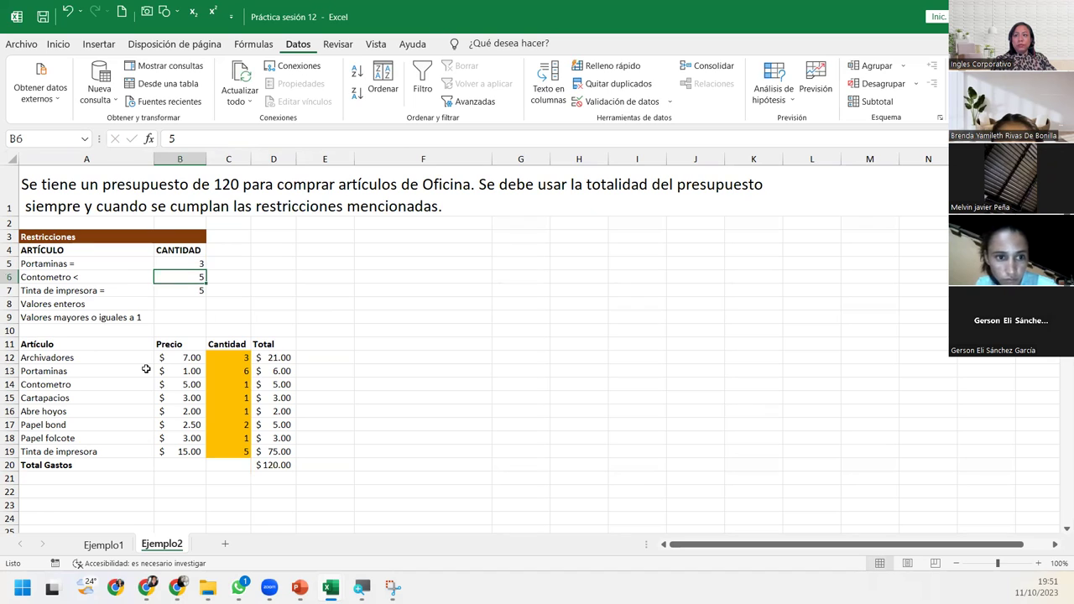
click(239, 424)
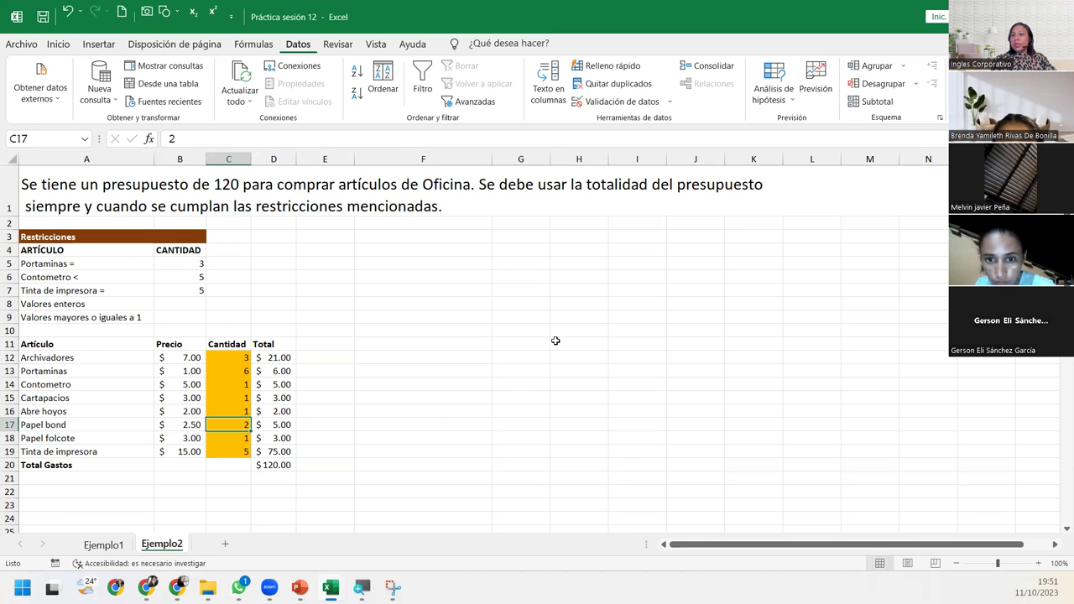
Solve the model, then discard Solver's result so quantities stay unchanged.
click(973, 84)
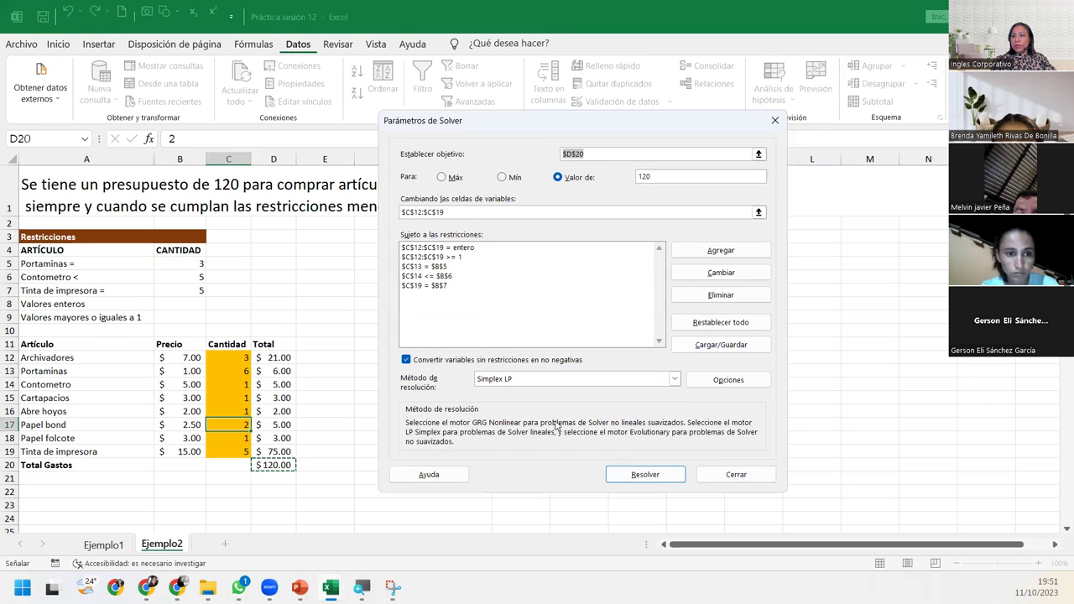
click(645, 473)
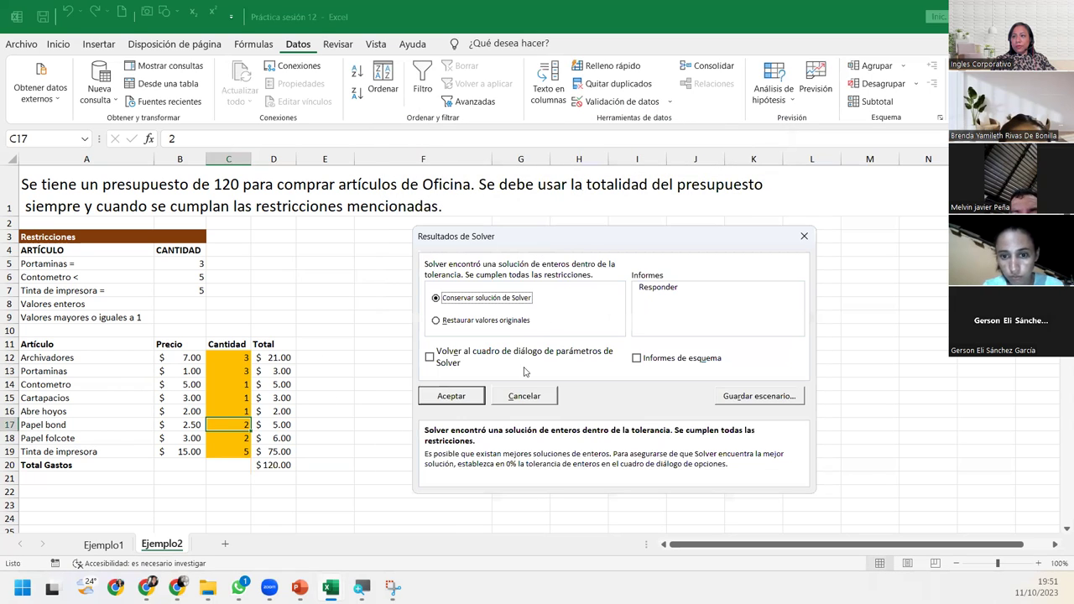
drag(500, 236, 572, 221)
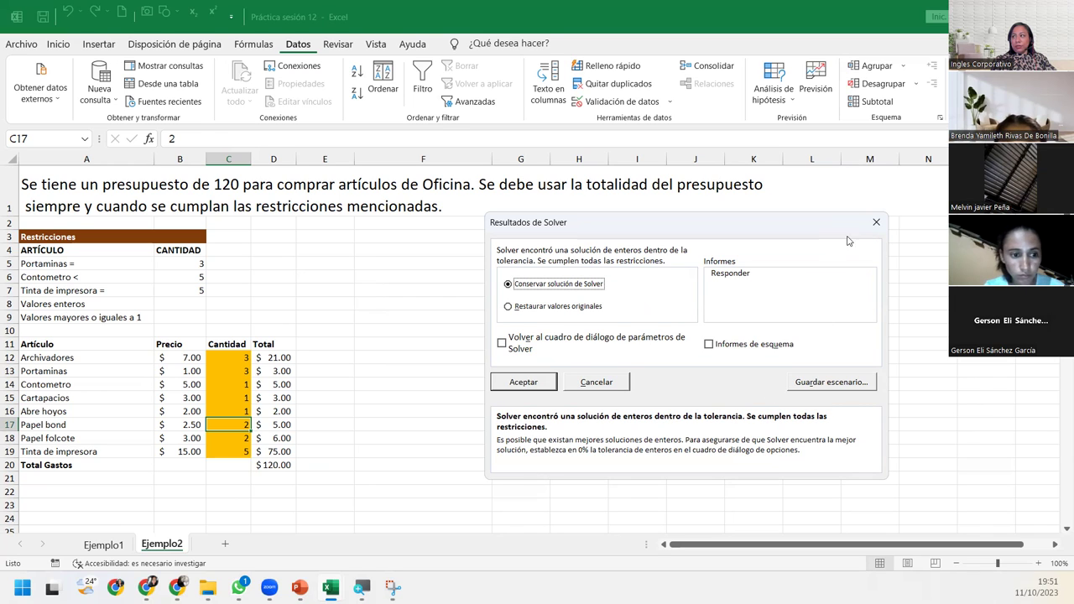
click(876, 223)
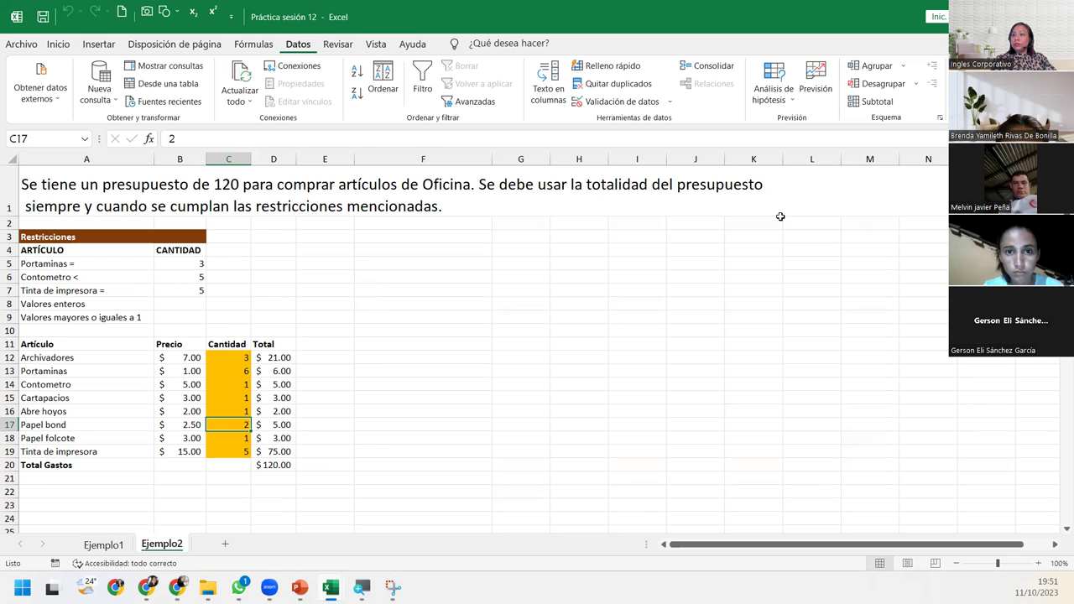
Re-solve and keep the new quantities 3, 3, 1, 1, 1, 2, 2, 5 totalling $120.00.
click(969, 84)
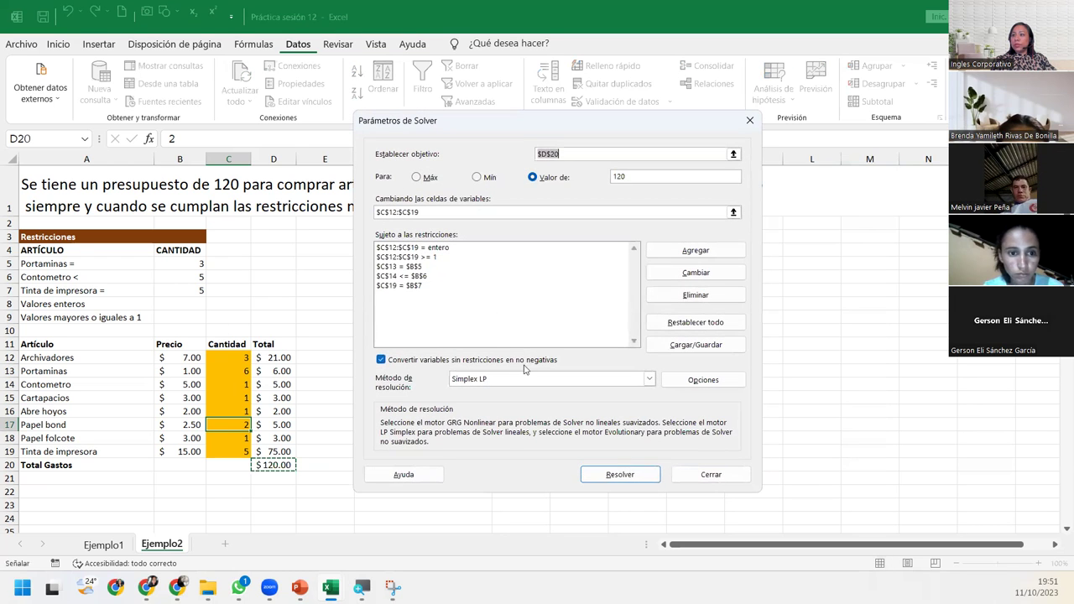
click(587, 475)
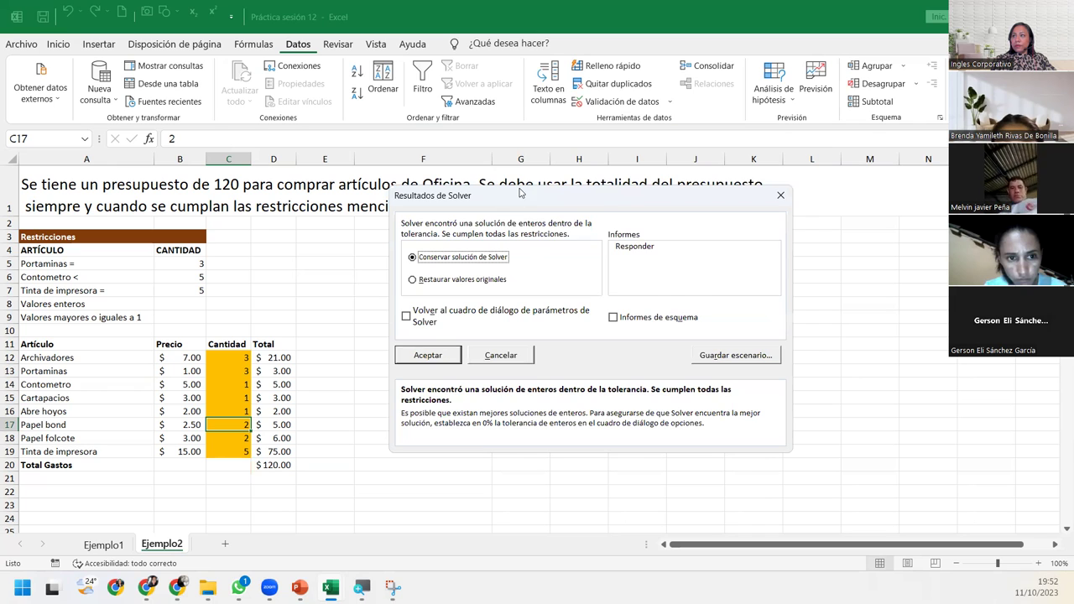
drag(520, 193, 527, 143)
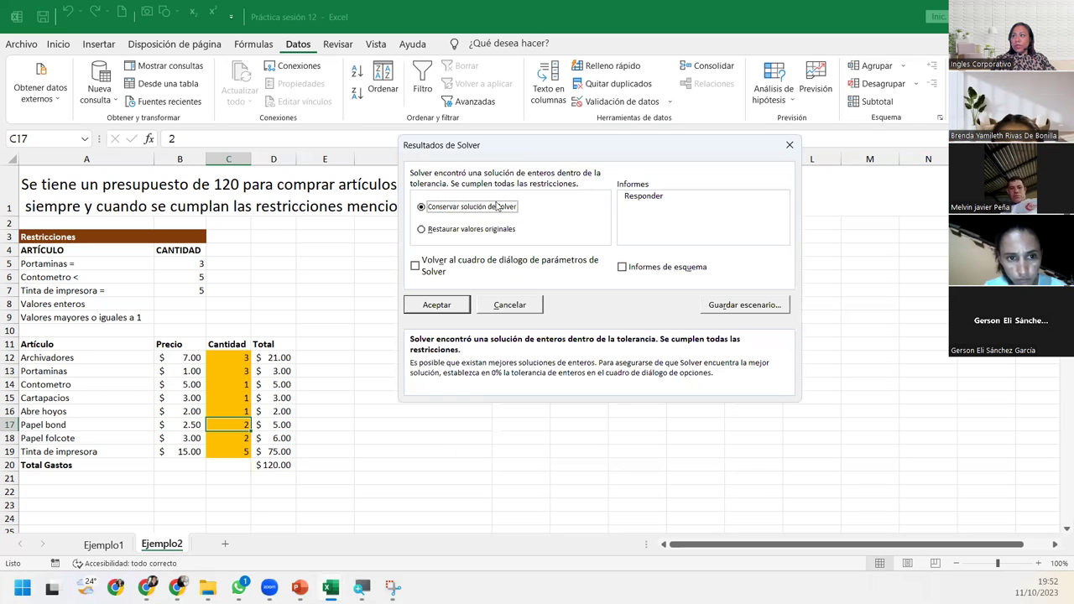
click(427, 305)
click(285, 413)
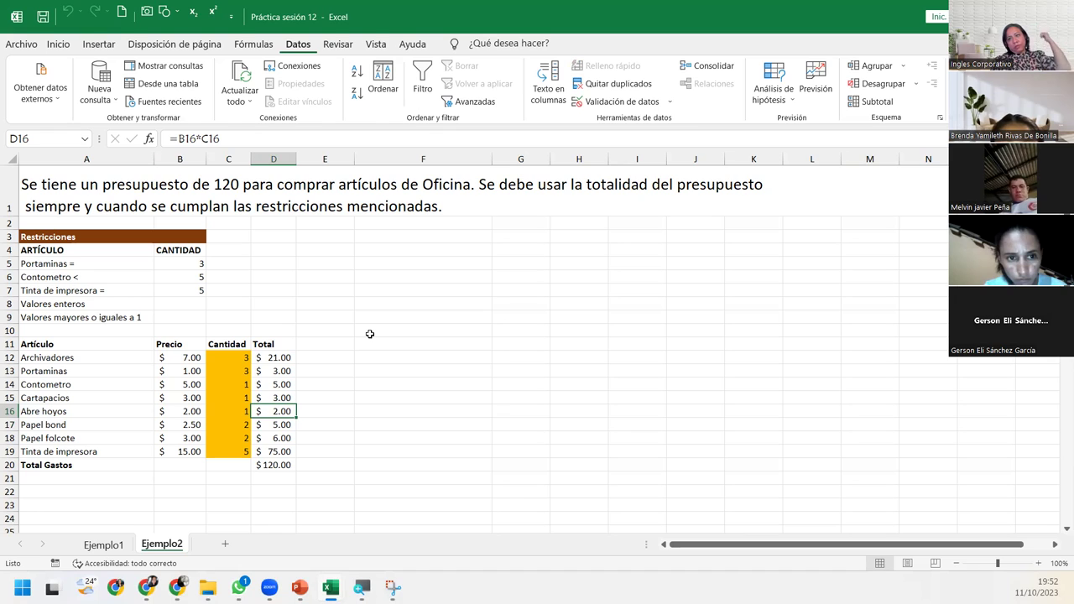
click(186, 291)
Set the Contometro limit in B6 to 1.
click(198, 275)
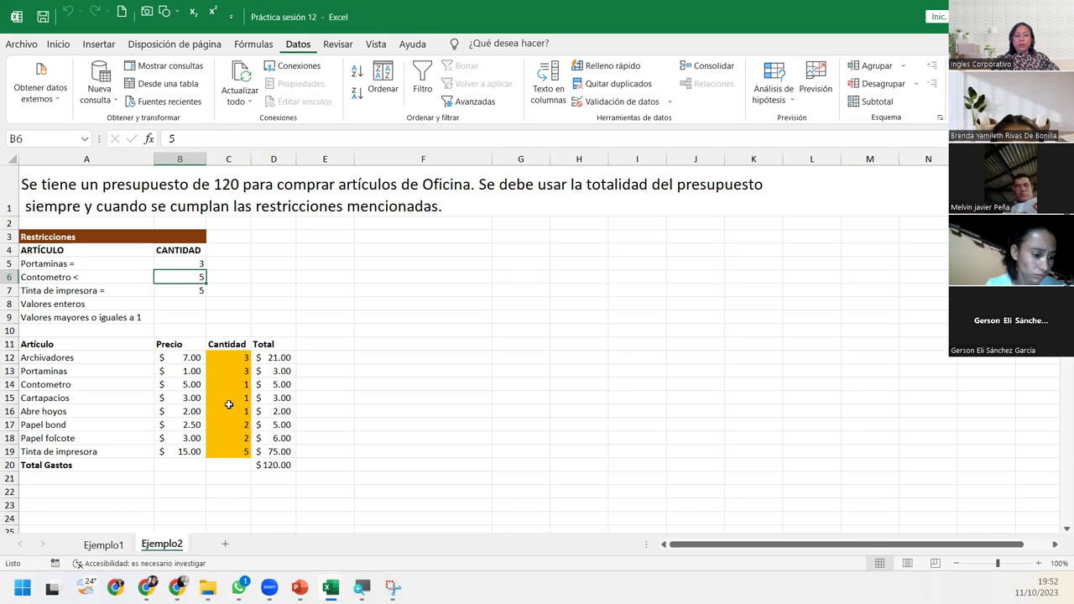
text(1)
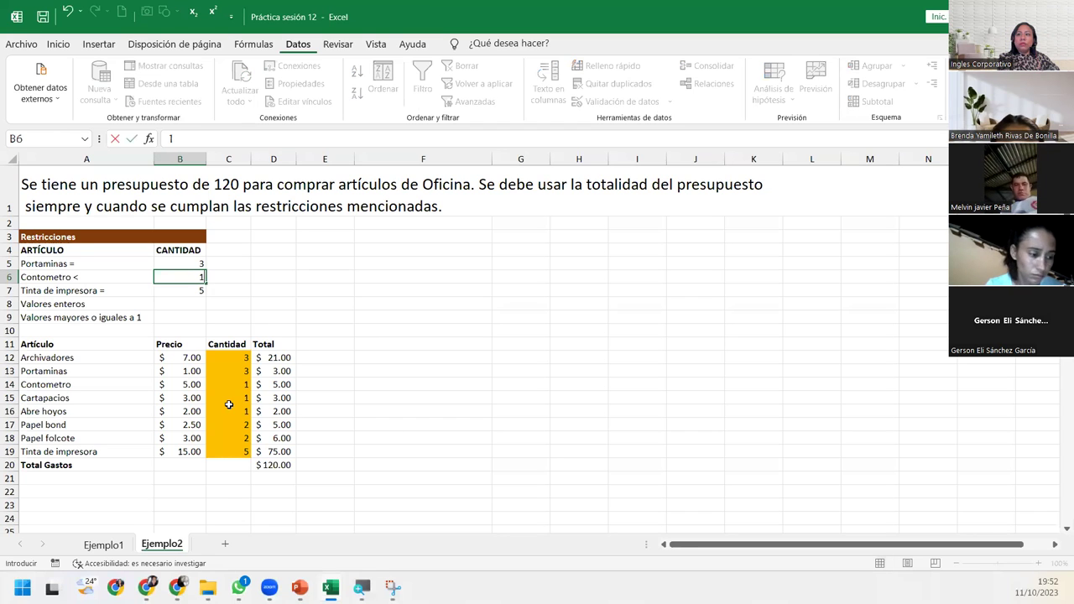
key(Return)
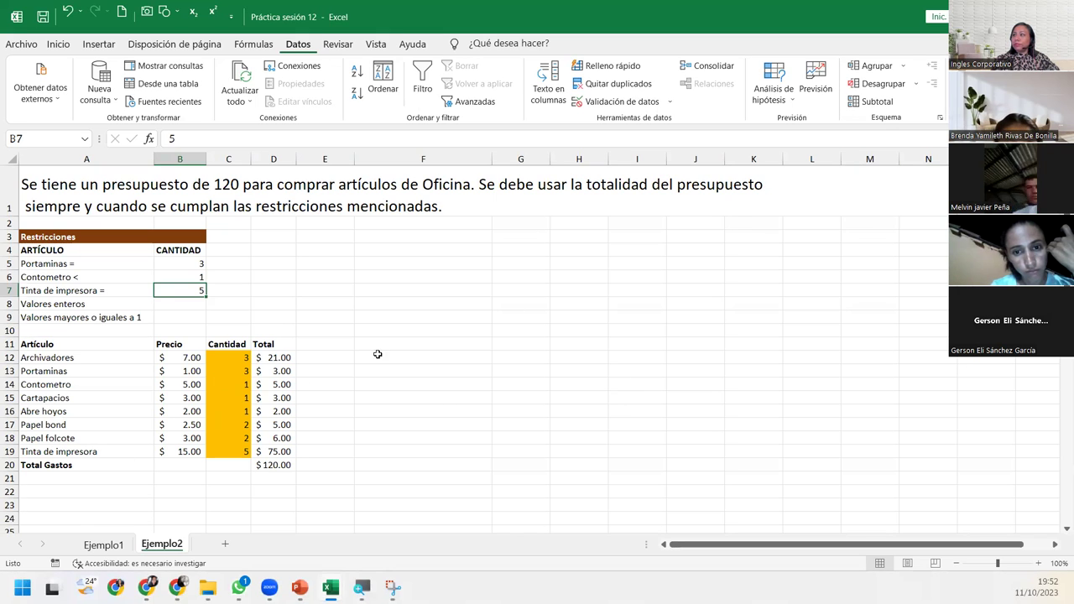
Re-solve and keep quantities 3, 3, 1, 2, 1, 2, 1, 5, still totalling $120.00.
click(968, 76)
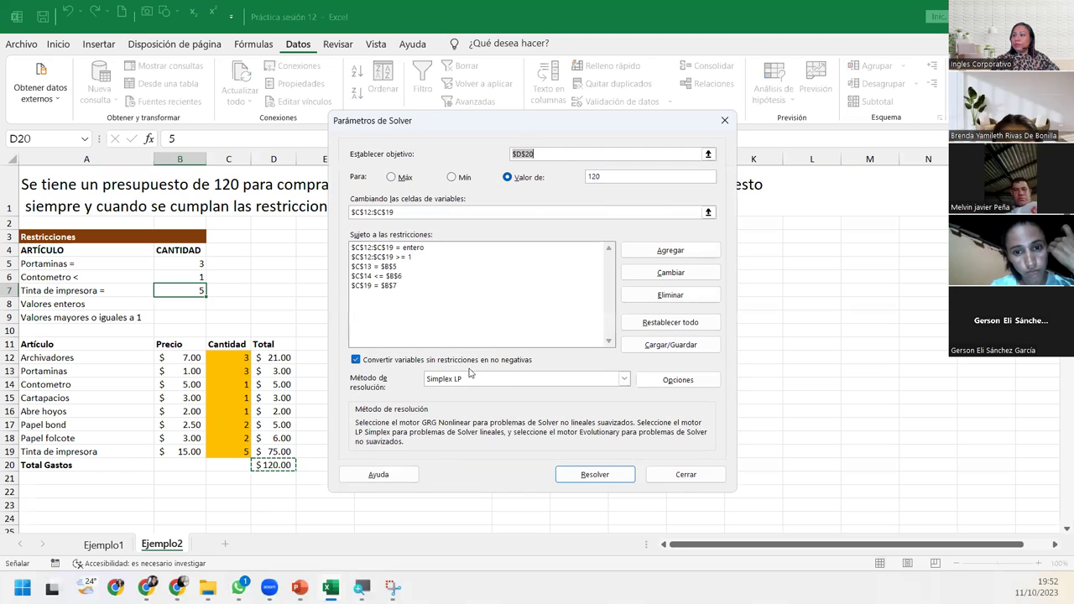
click(594, 475)
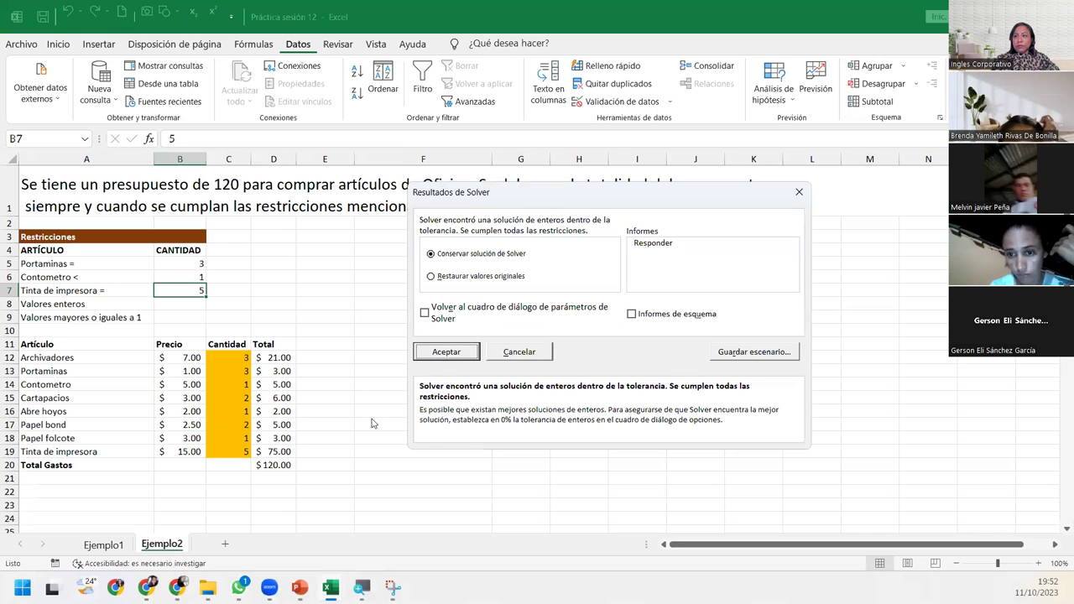
click(466, 352)
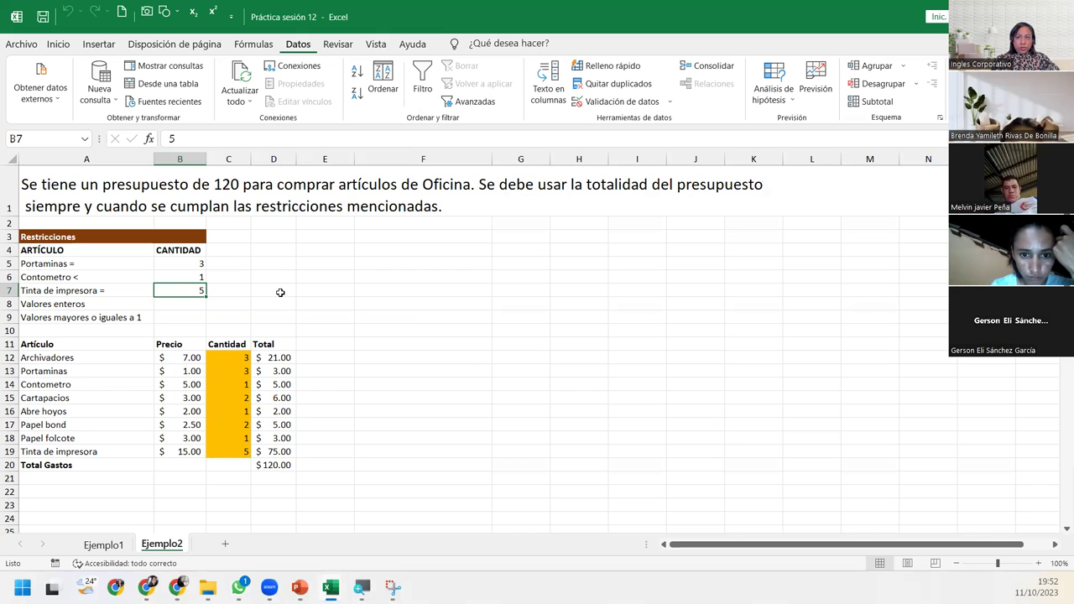
drag(235, 352, 231, 463)
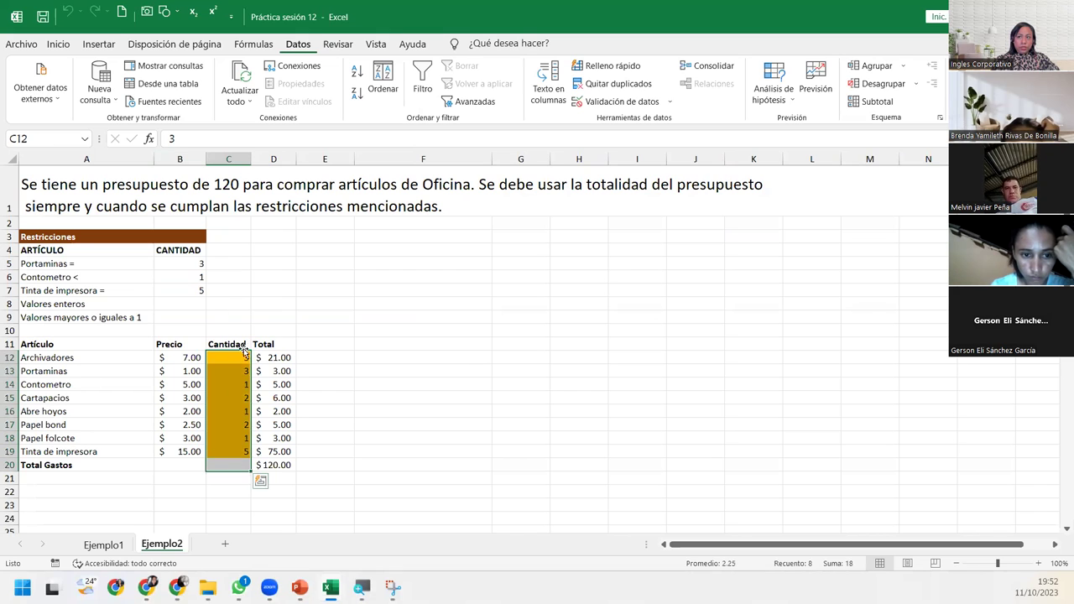
click(241, 345)
key(Down)
key(Down)
key(Down)
key(Down)
key(Down)
key(Down)
key(Down)
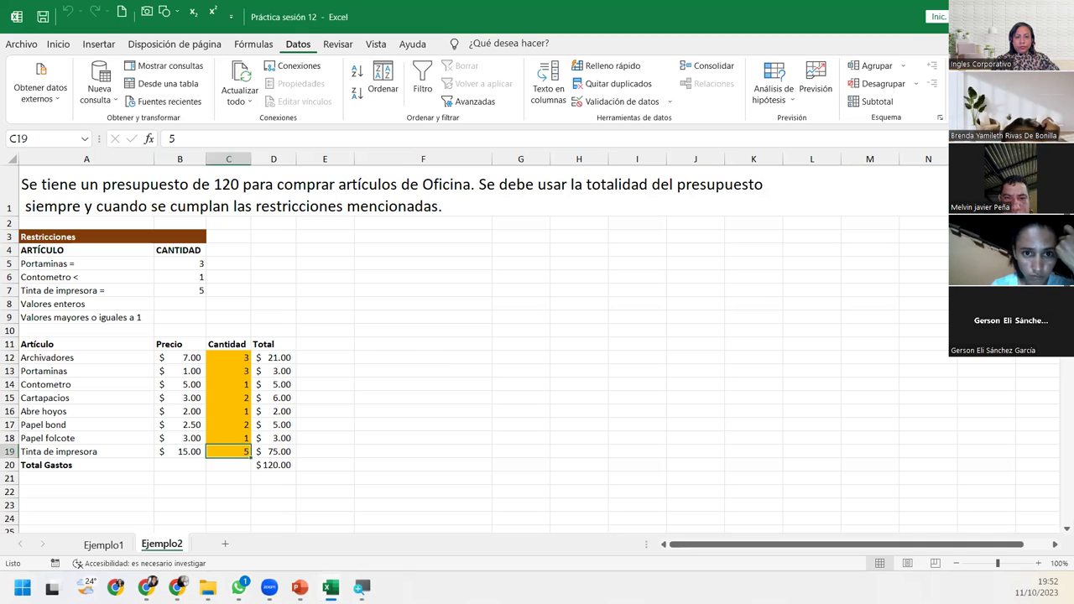
key(alt+Tab)
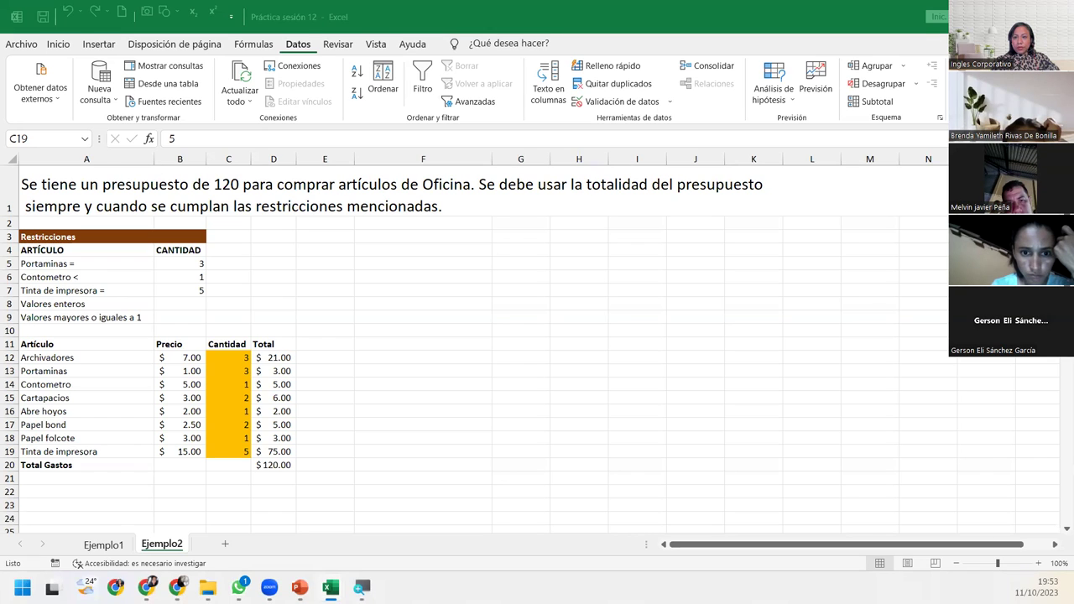
click(221, 357)
click(221, 358)
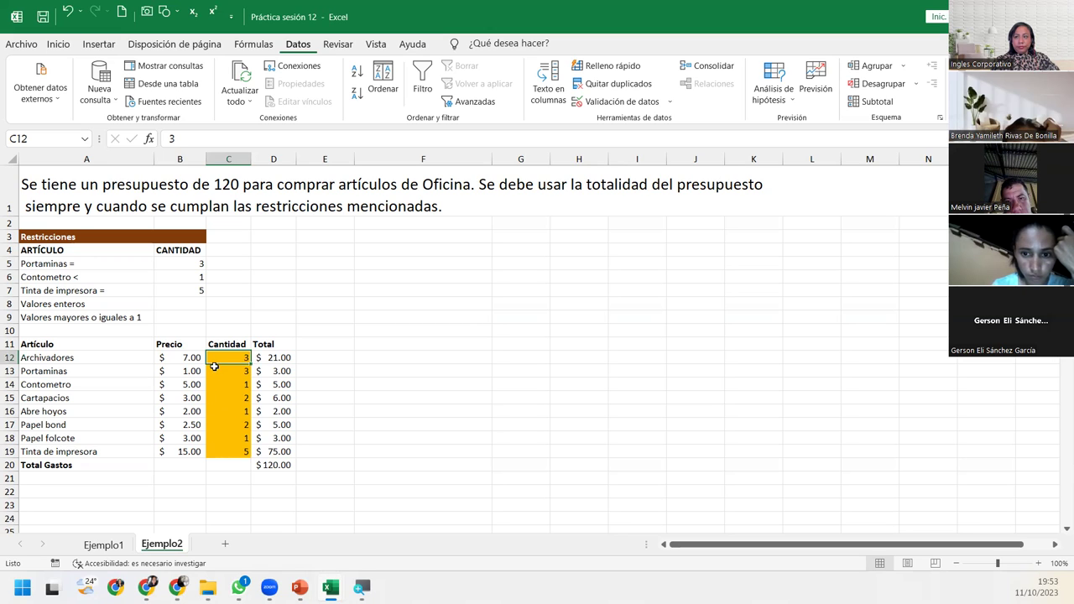
click(224, 369)
click(224, 357)
click(228, 384)
click(231, 411)
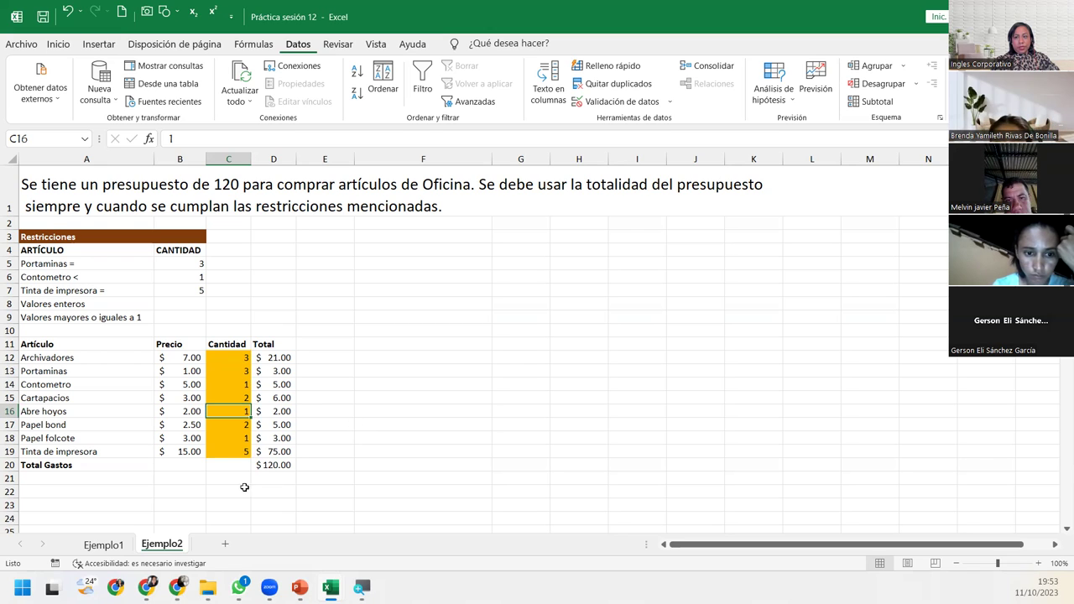
click(239, 453)
click(234, 434)
click(234, 414)
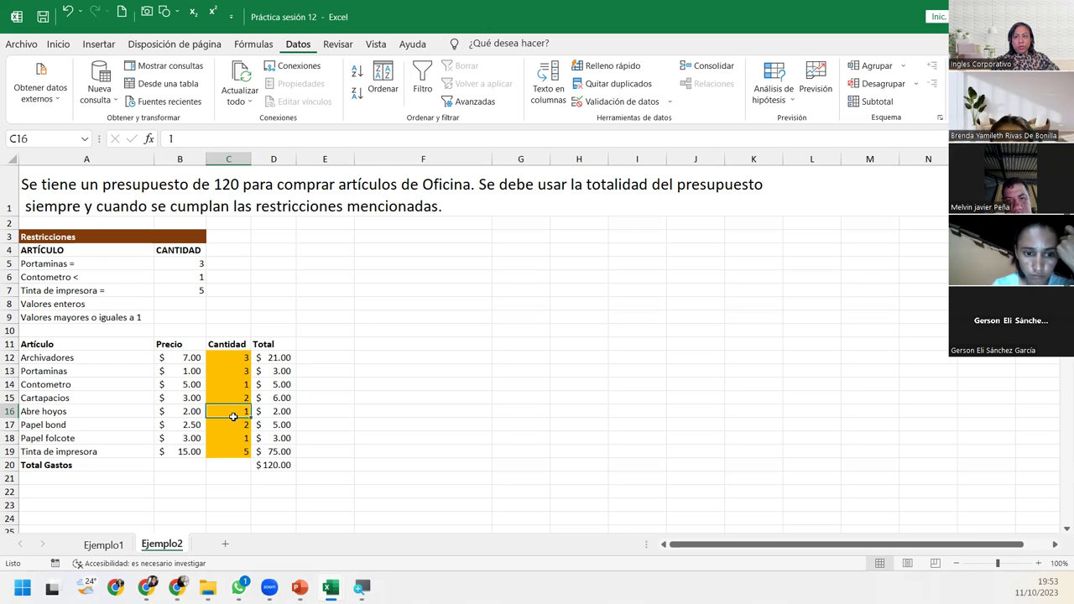
click(236, 384)
click(238, 359)
click(235, 372)
click(227, 397)
click(218, 425)
click(223, 453)
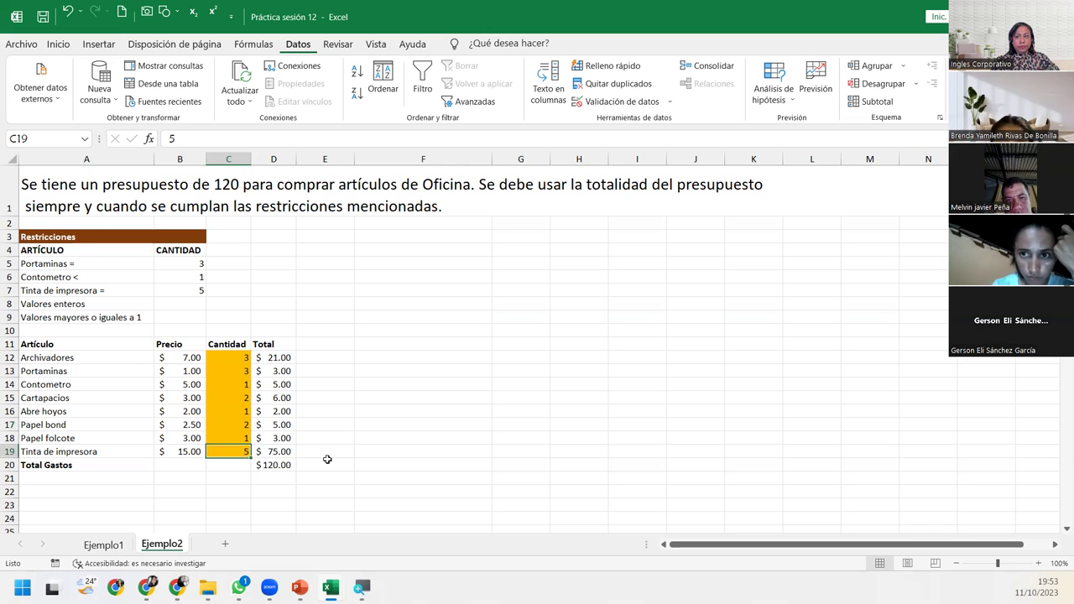
click(327, 460)
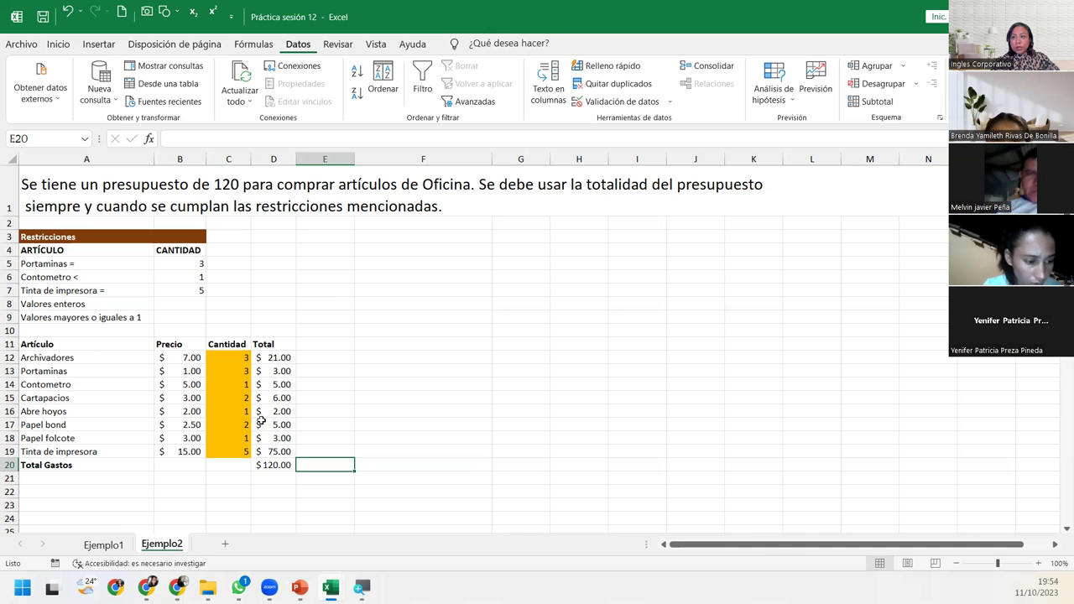
click(239, 414)
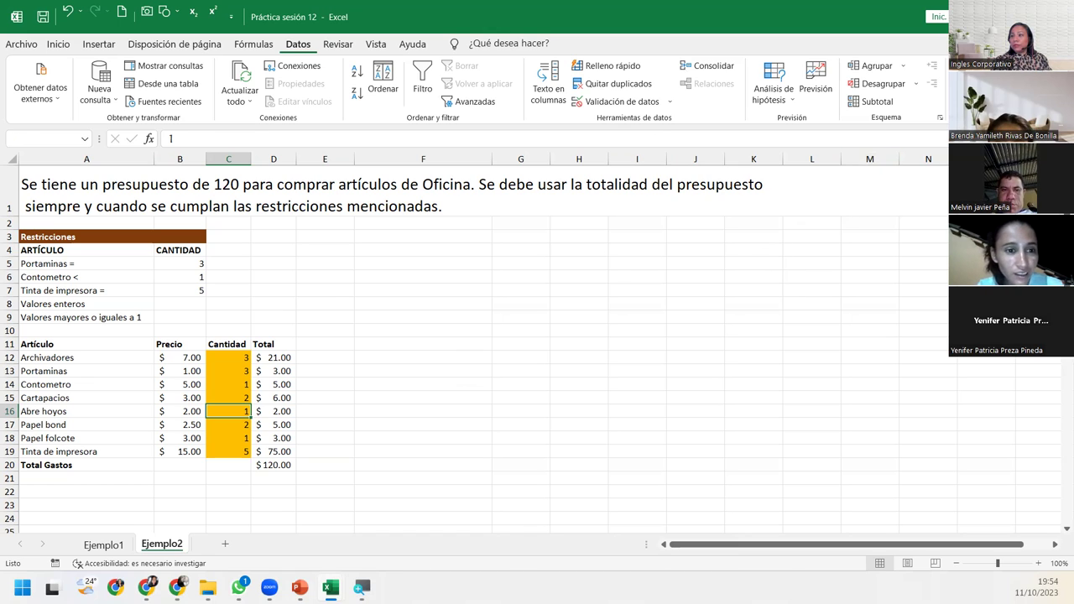
Review the Solver constraint $C$13 = $B$5, then close the Solver parameters.
click(978, 67)
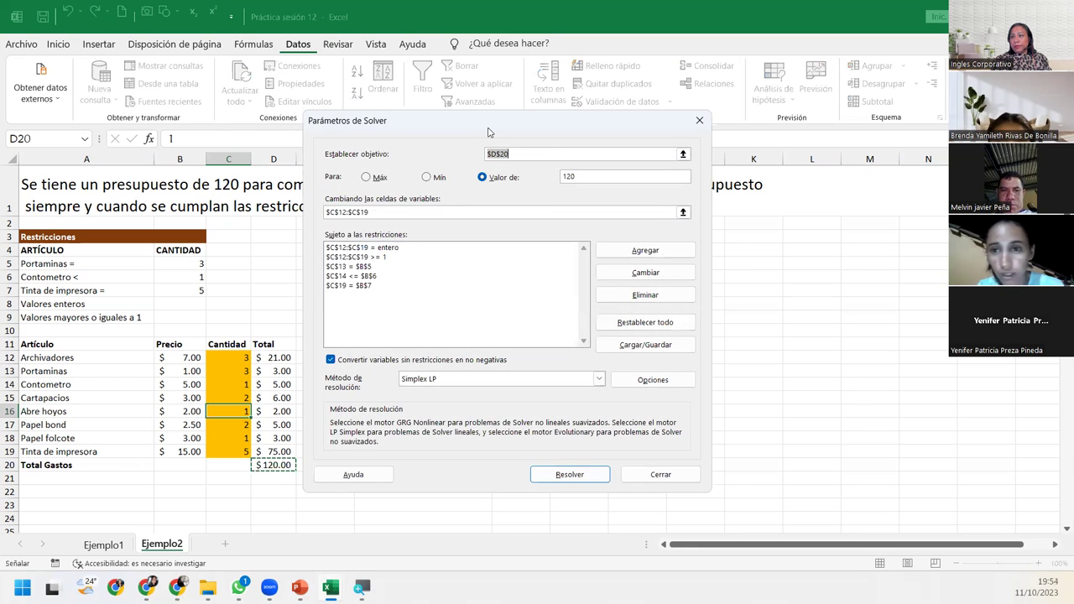
drag(489, 131, 528, 153)
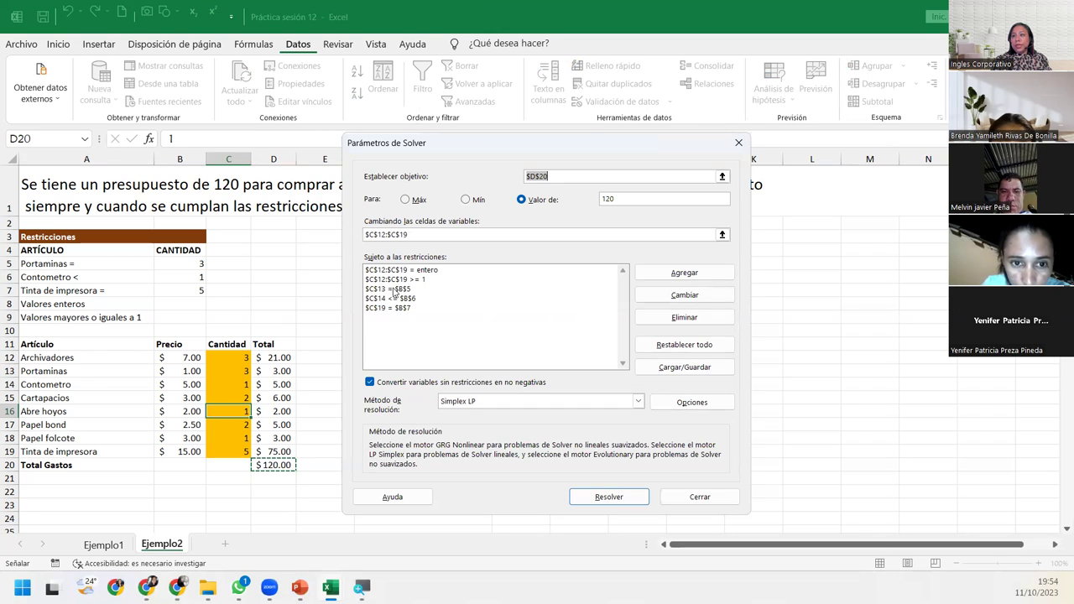
click(391, 292)
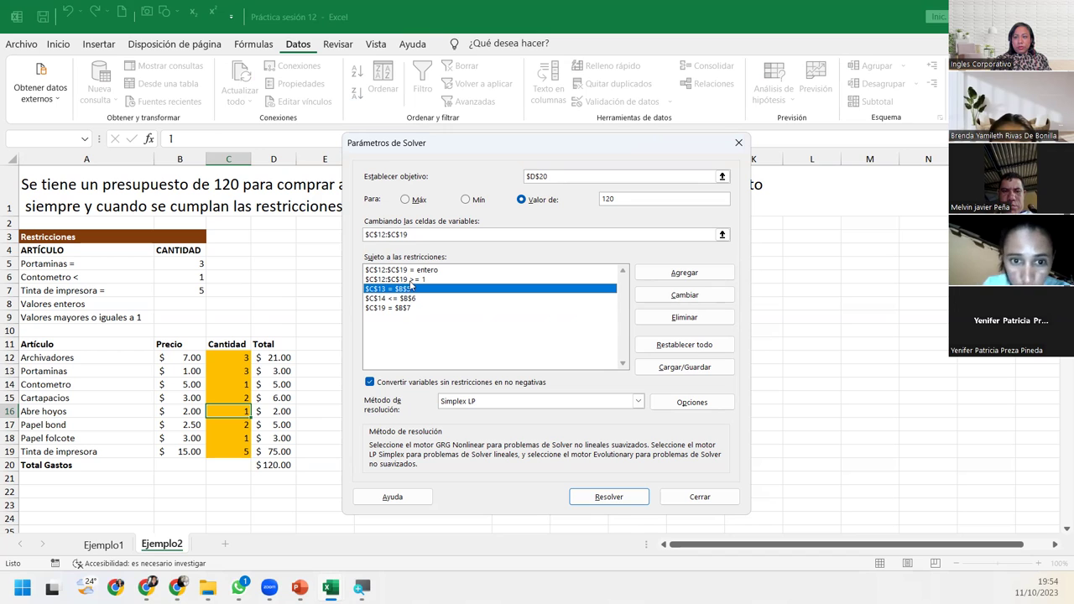
click(733, 145)
Check the B5 and B6 limits and the C14 quantity, then re-run Solver on the model.
click(172, 261)
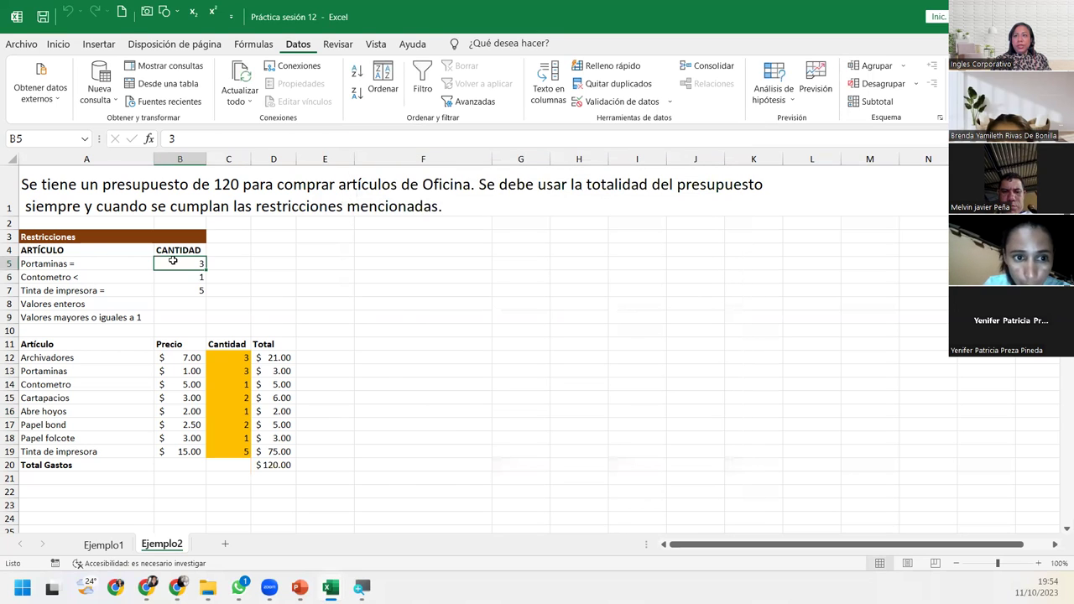
click(169, 277)
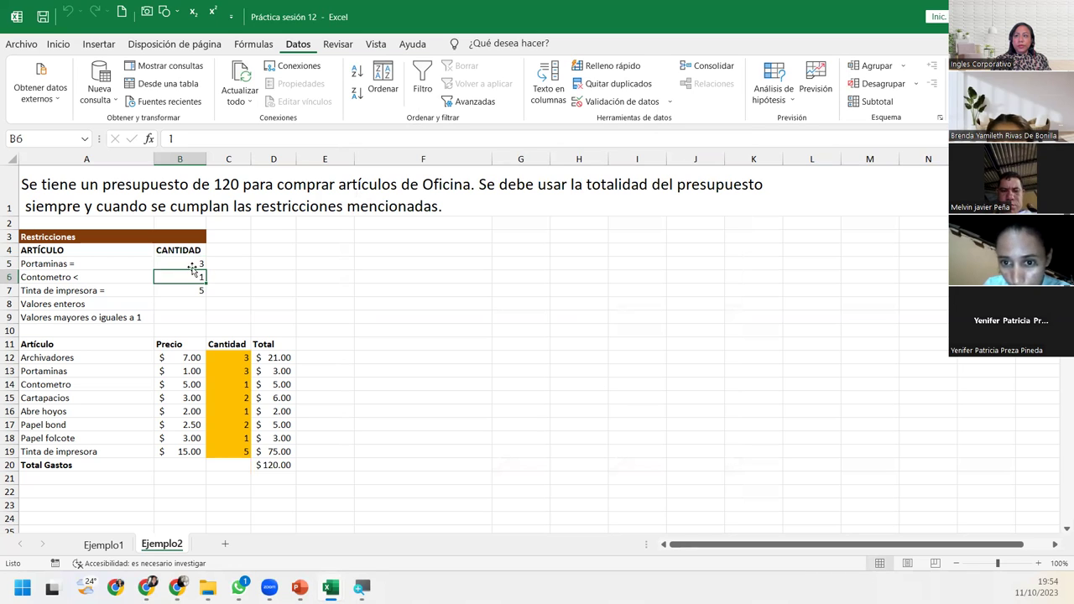
click(228, 384)
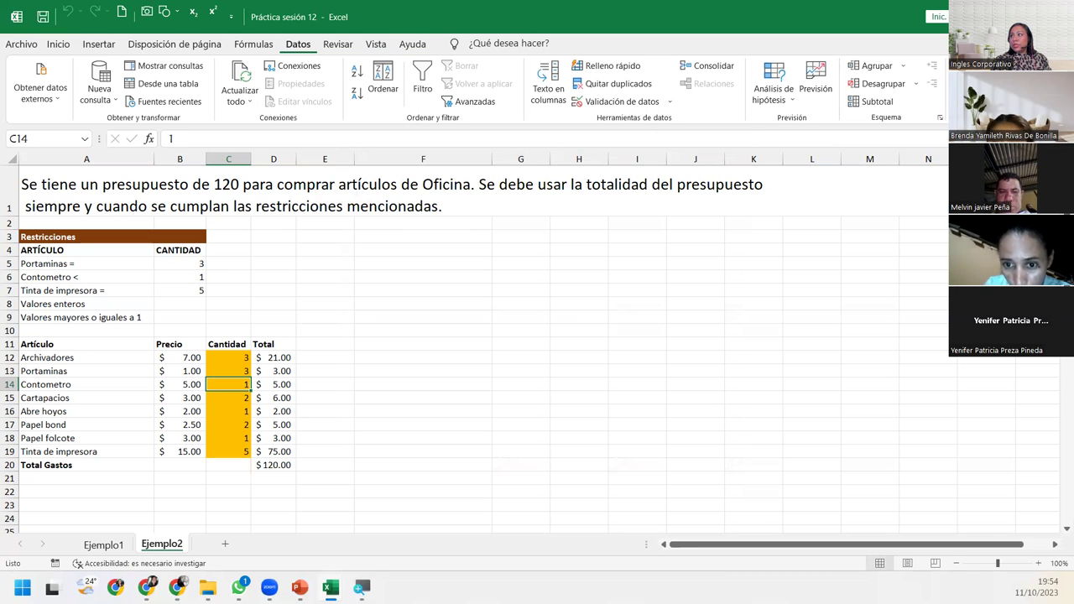
click(274, 464)
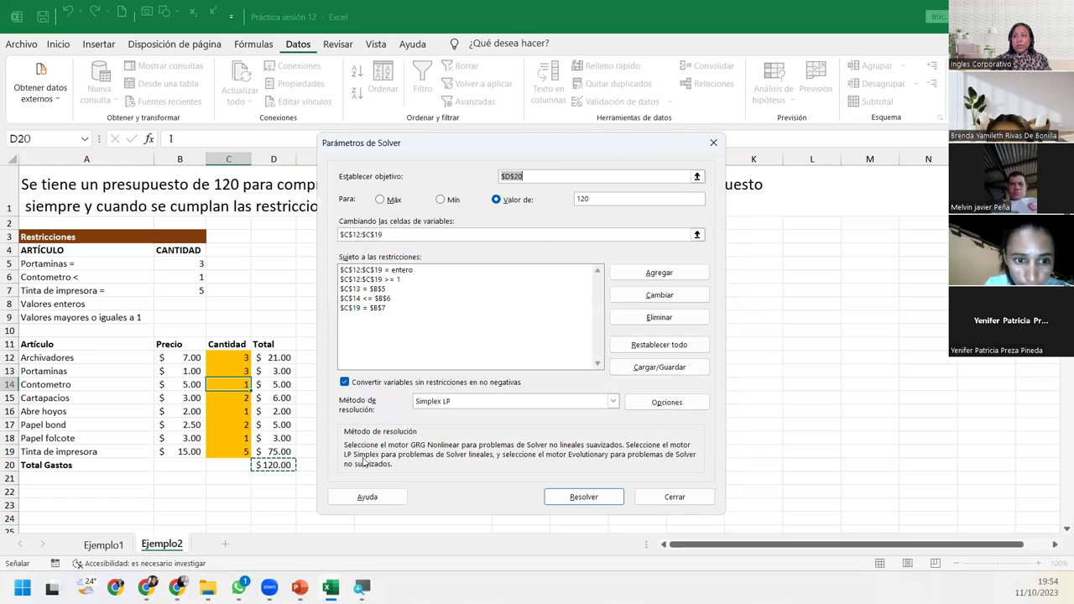
click(583, 497)
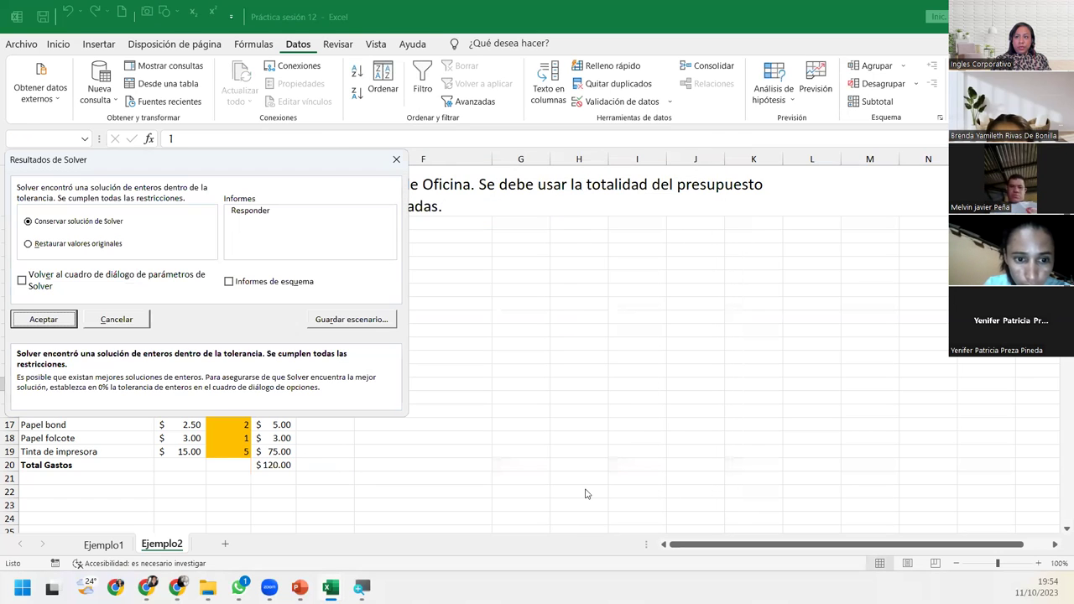
mouse_move(209, 164)
mouse_down()
mouse_move(290, 157)
mouse_move(552, 232)
mouse_up()
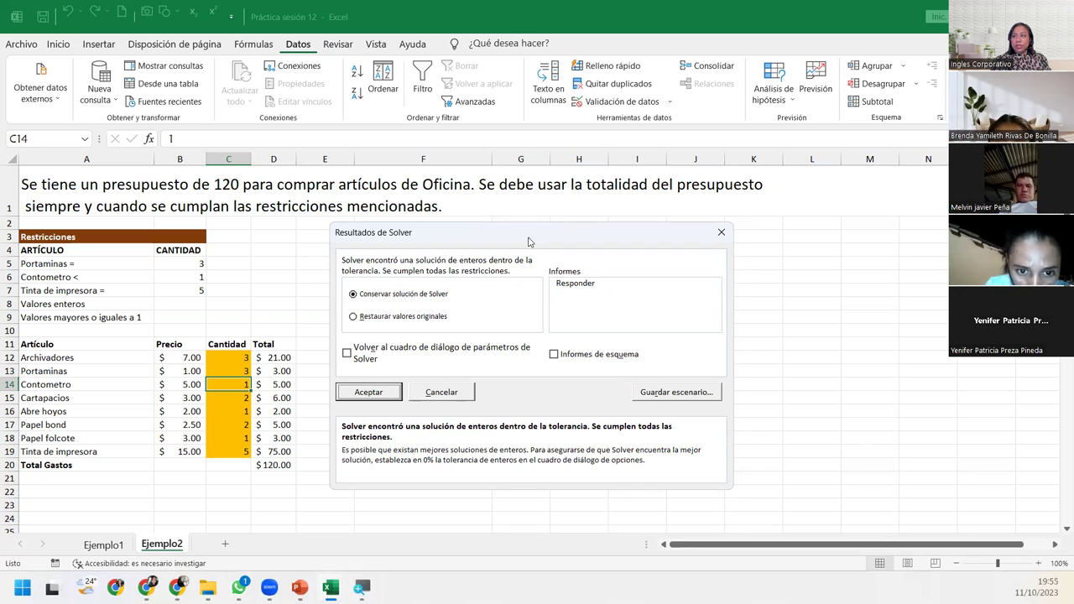
click(369, 392)
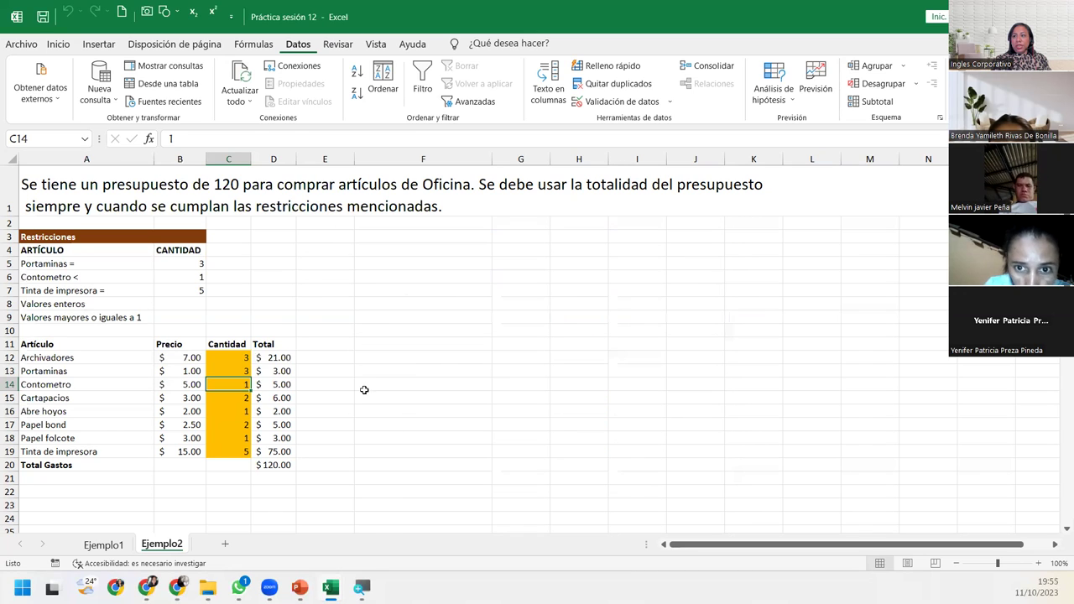
click(215, 371)
click(222, 406)
click(227, 451)
click(224, 438)
click(233, 398)
click(241, 332)
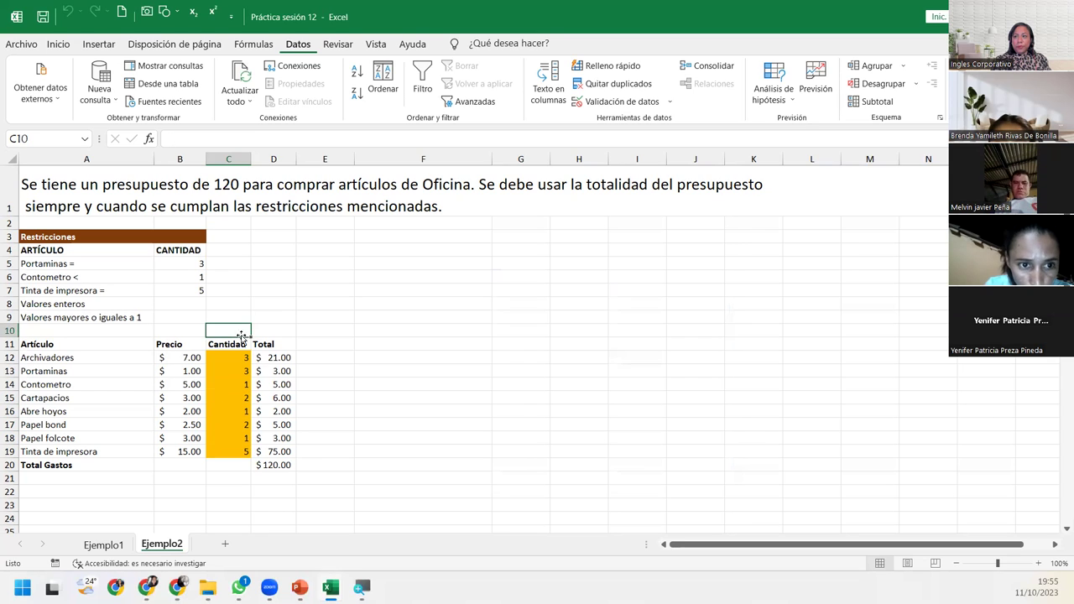
click(370, 423)
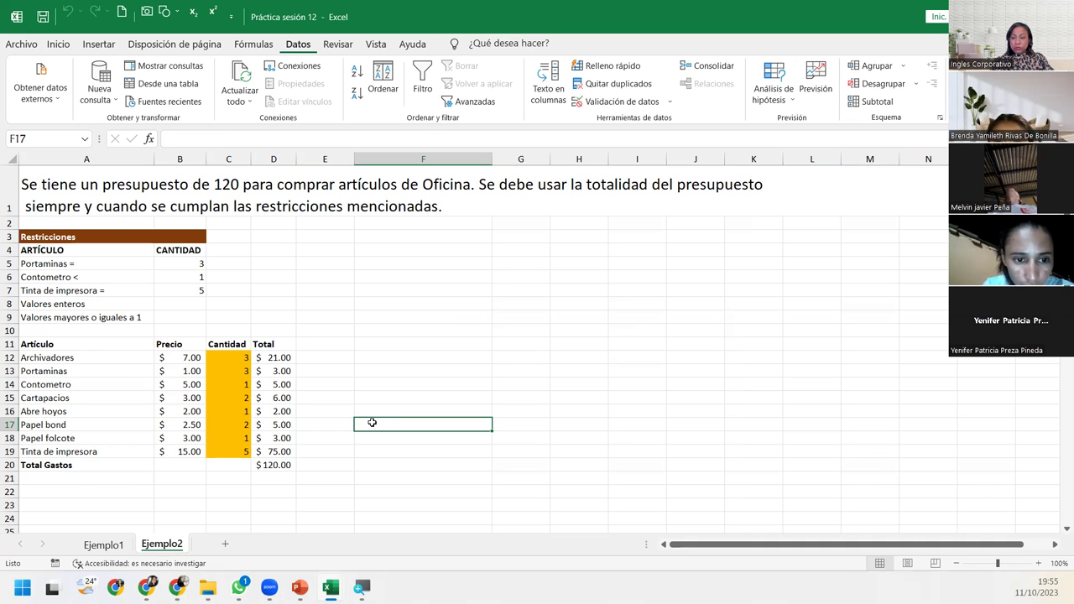
click(238, 356)
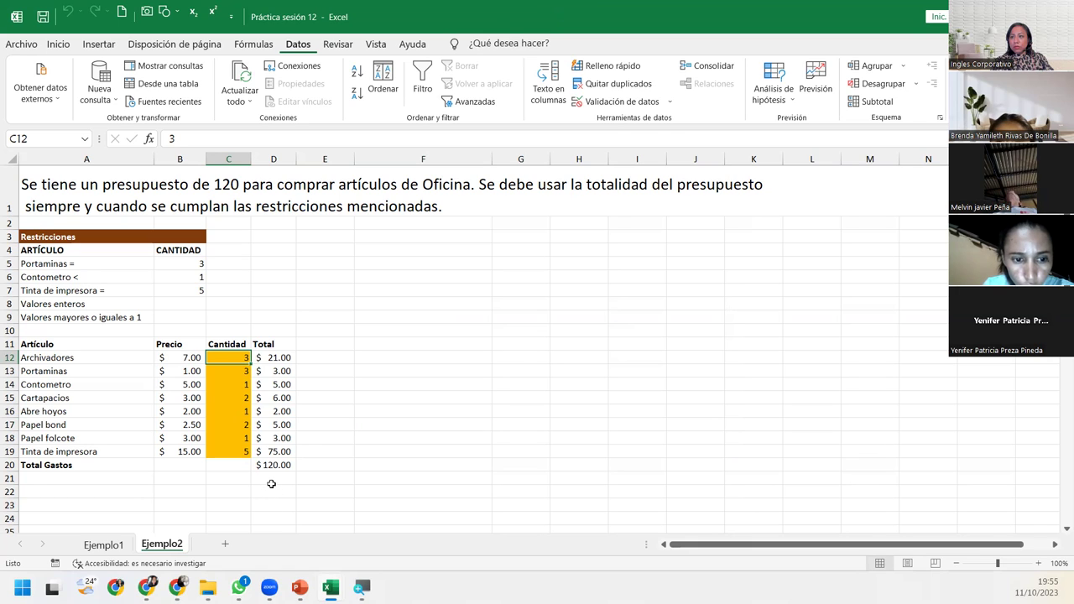
drag(191, 262, 190, 290)
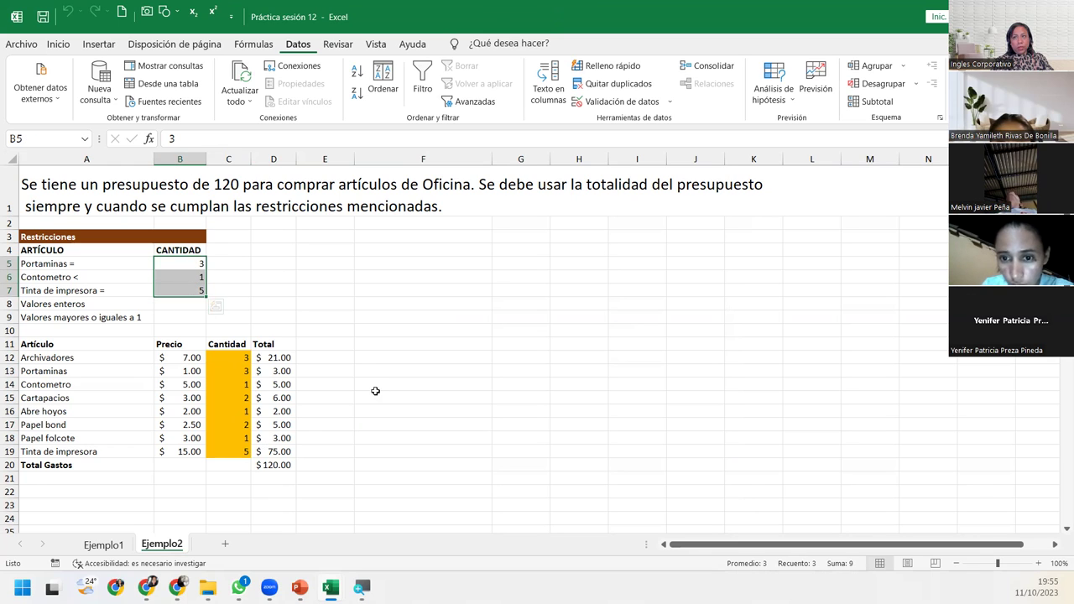
click(239, 407)
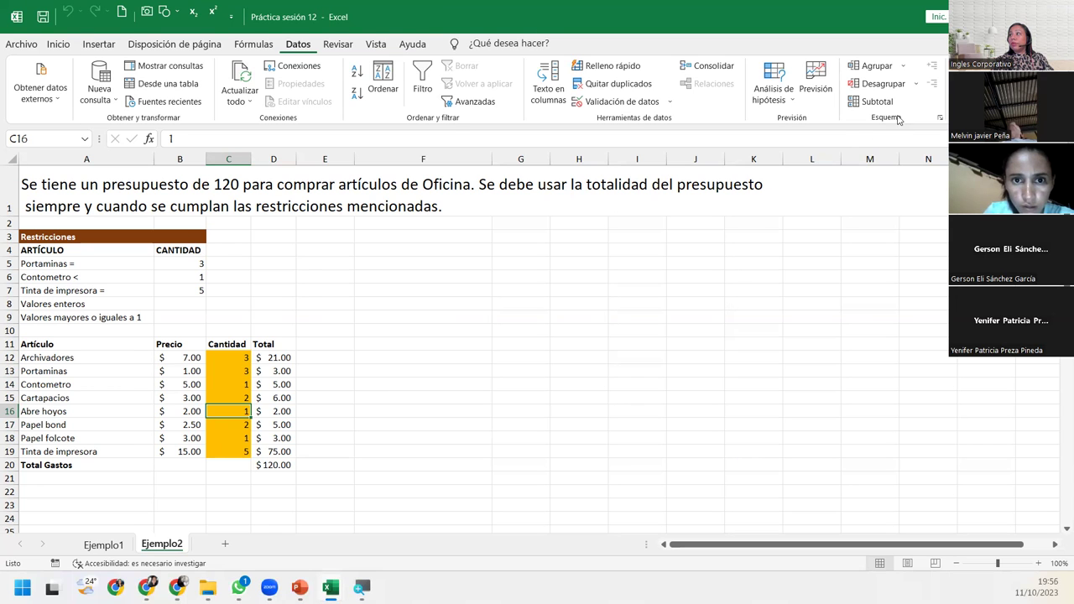
Show the Solver parameters targeting $D$20 = 120 with five constraints and Simplex LP.
click(974, 66)
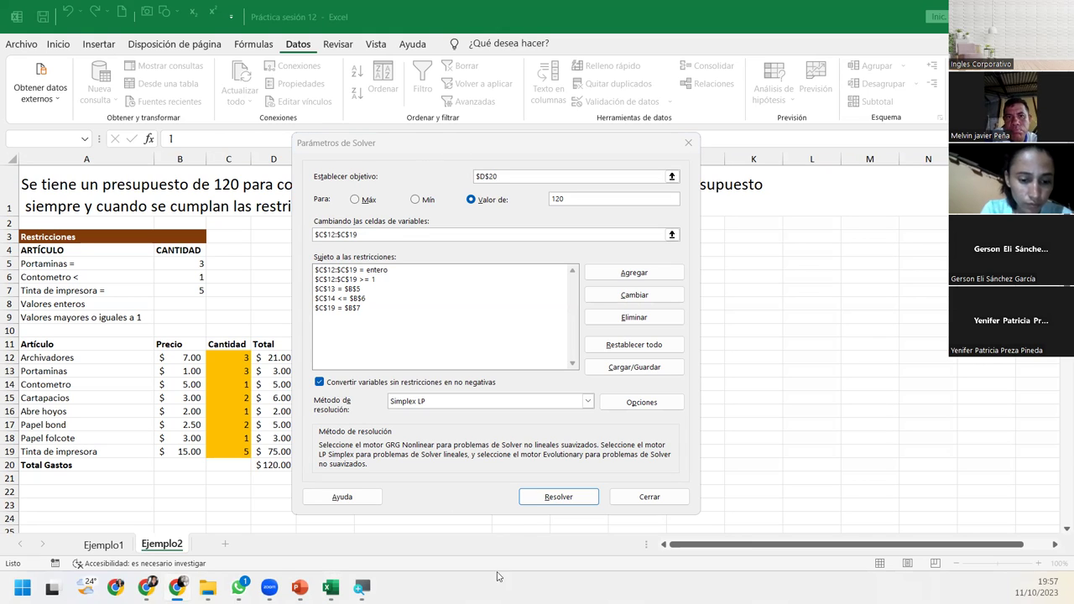
Solve again and keep the integer solution: quantities 3, 3, 1, 2, 1, 2, 1, 5 totaling $120.
click(556, 499)
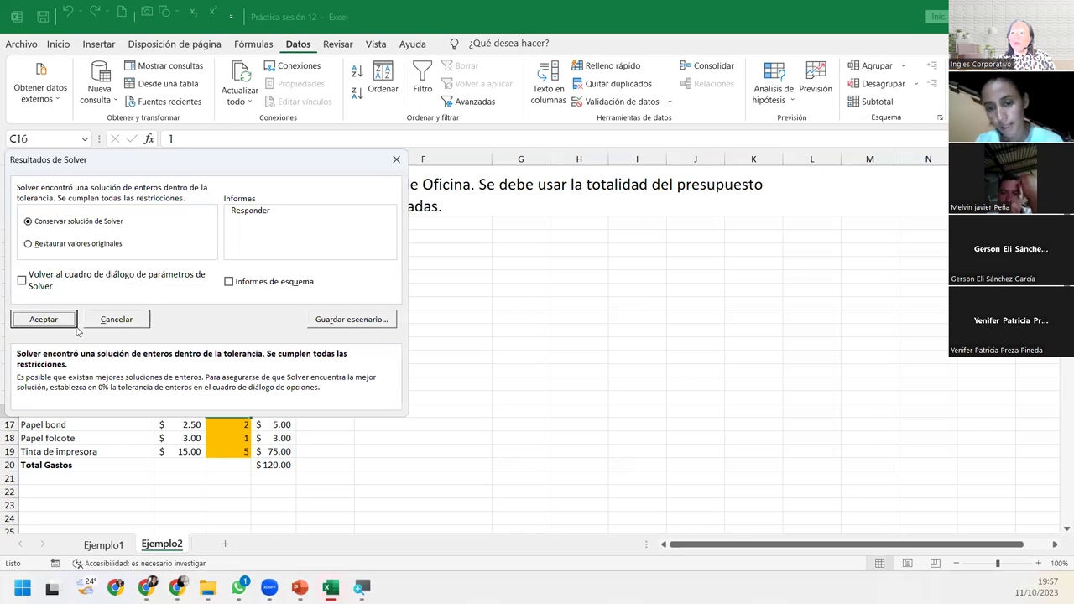
click(49, 321)
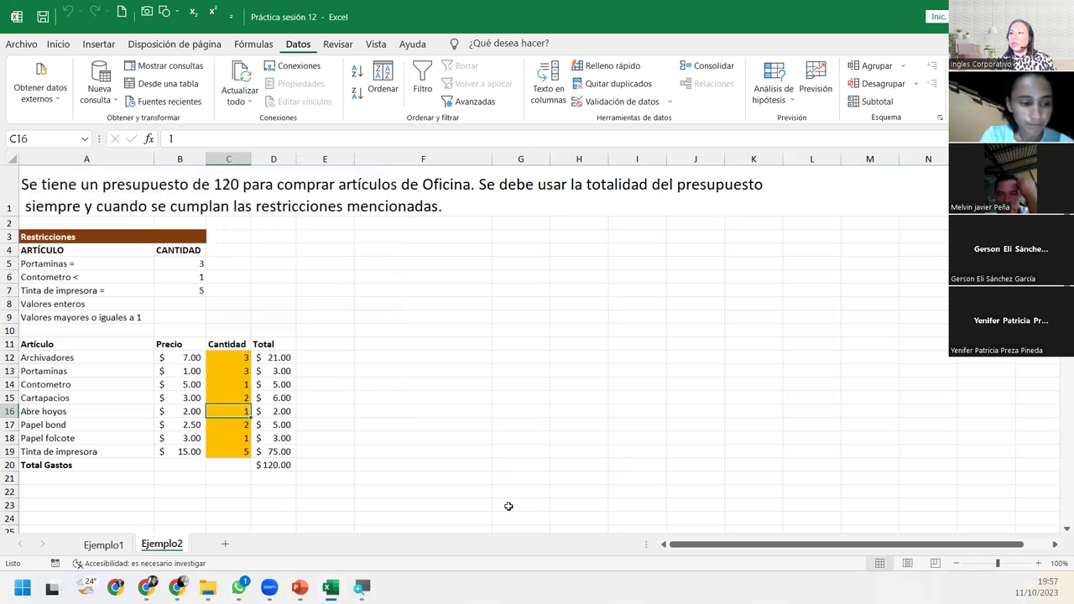
click(333, 397)
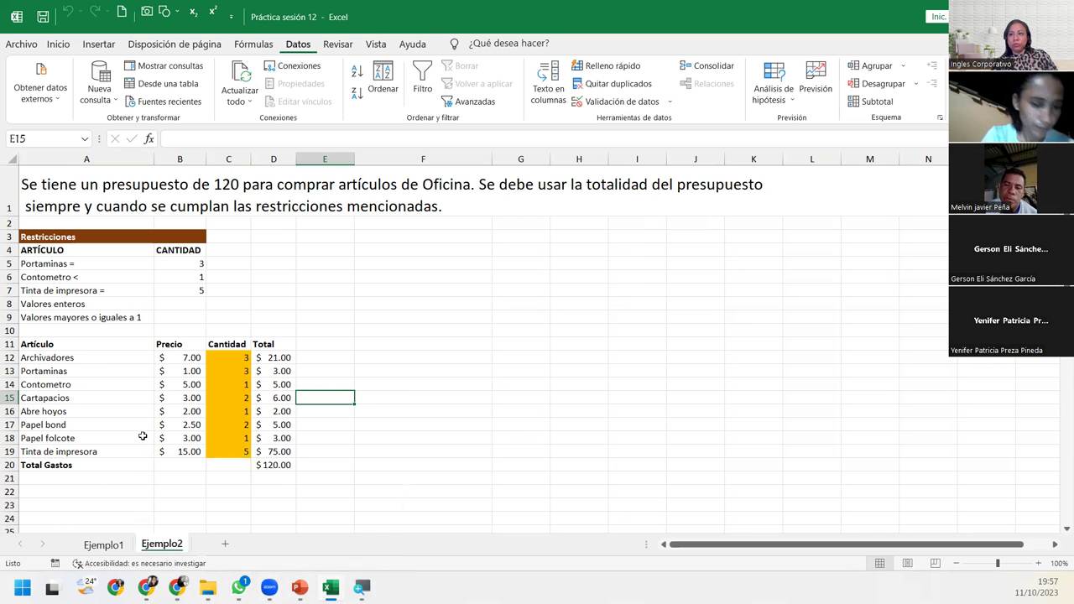
click(217, 389)
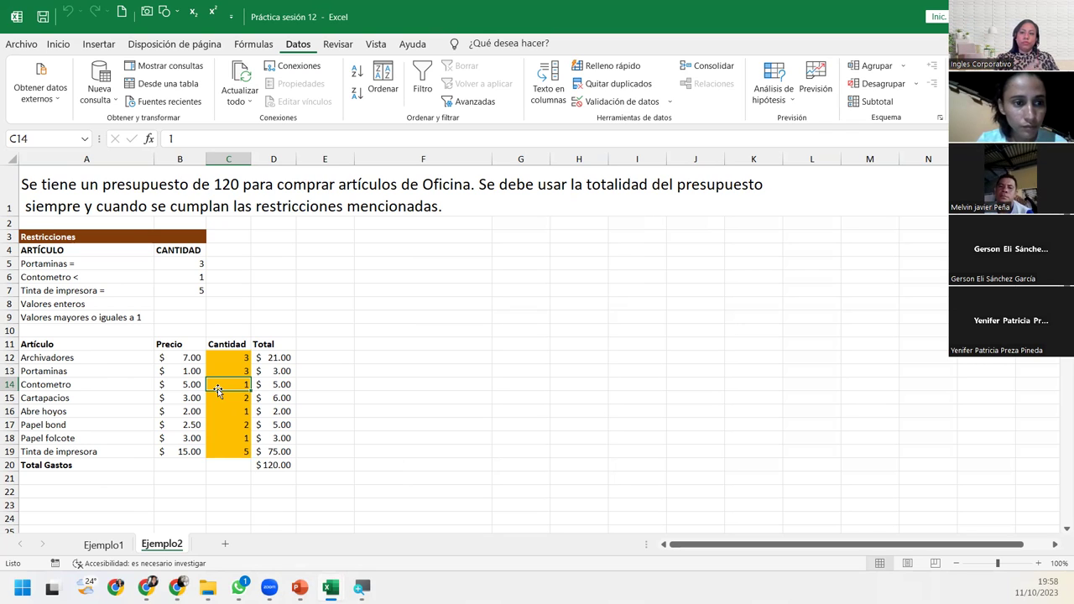
click(165, 264)
drag(165, 273, 166, 290)
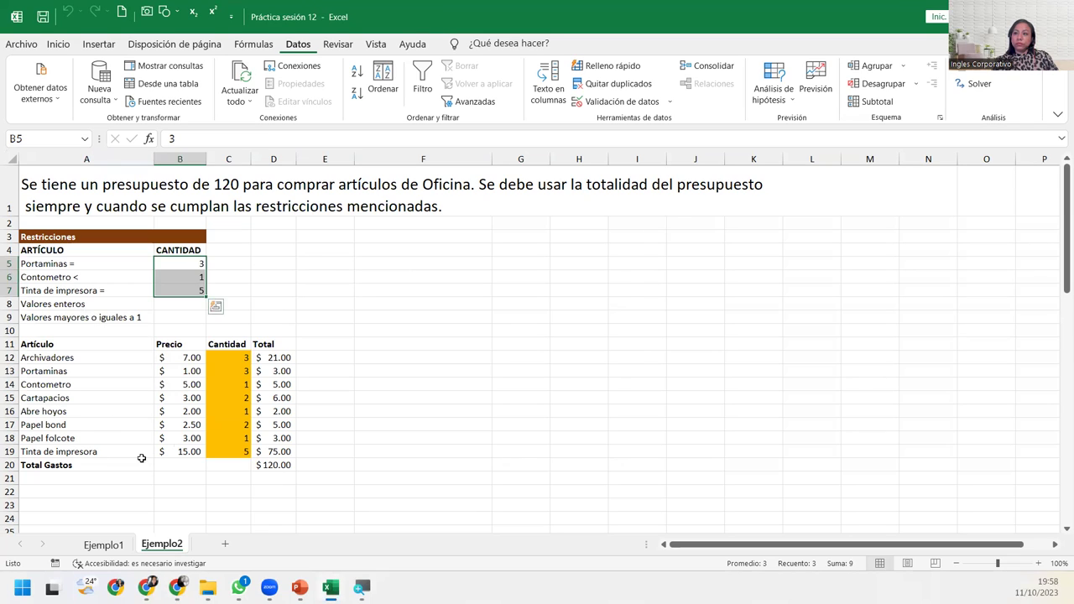
click(229, 358)
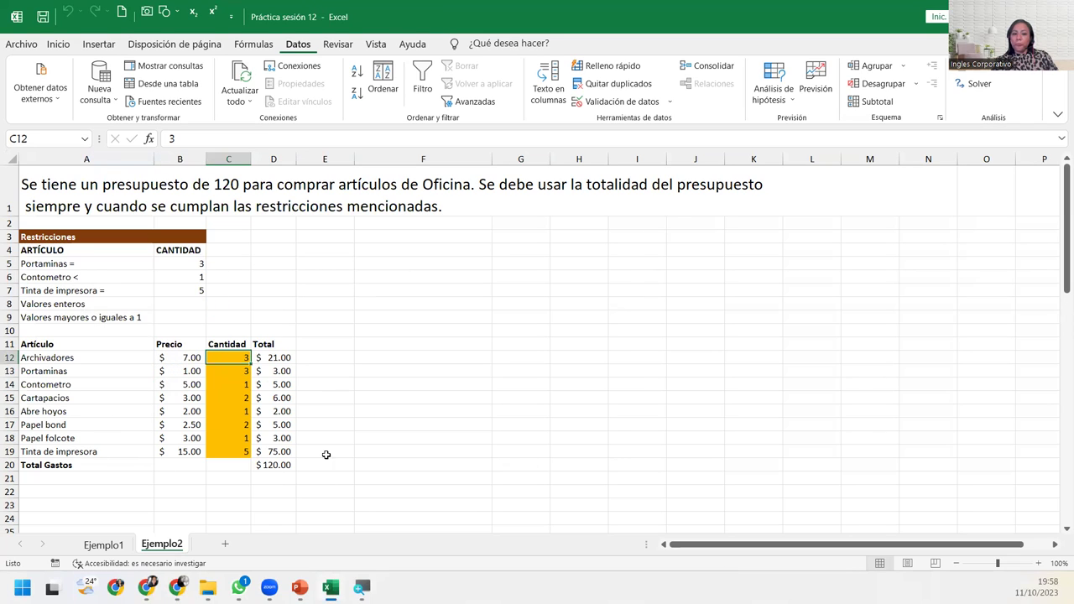